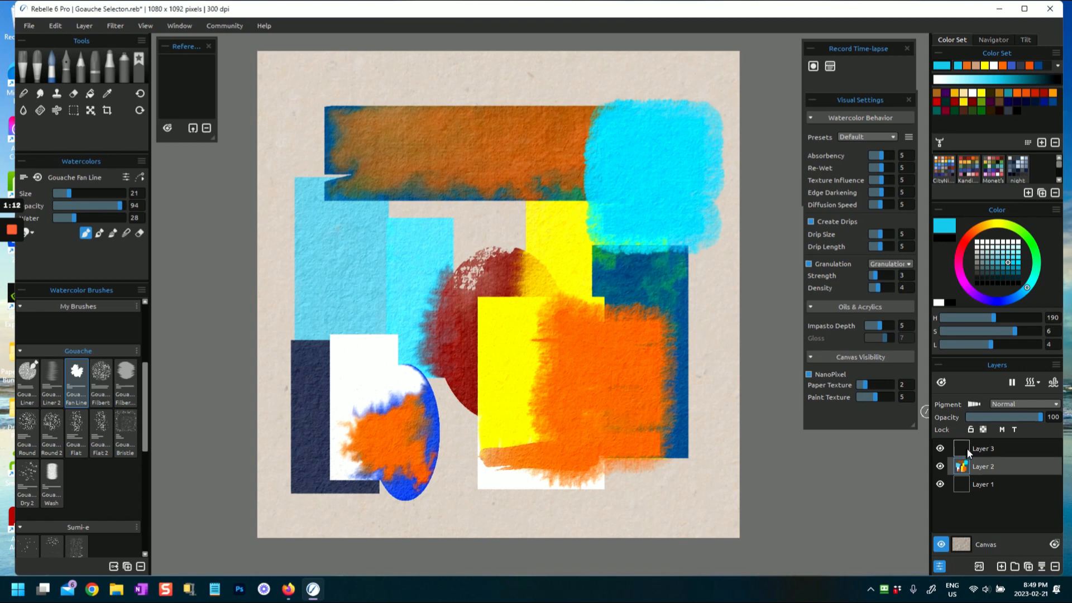
Hide Layer 2 and make the empty Layer 3 the active layer
left_click(940, 467)
left_click(963, 452)
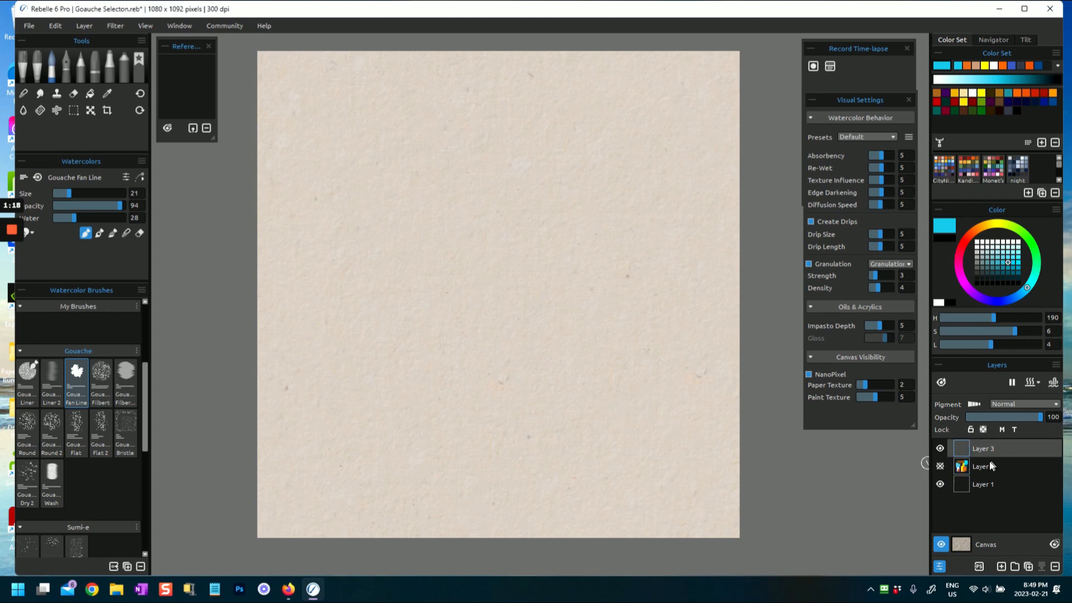
left_click(940, 467)
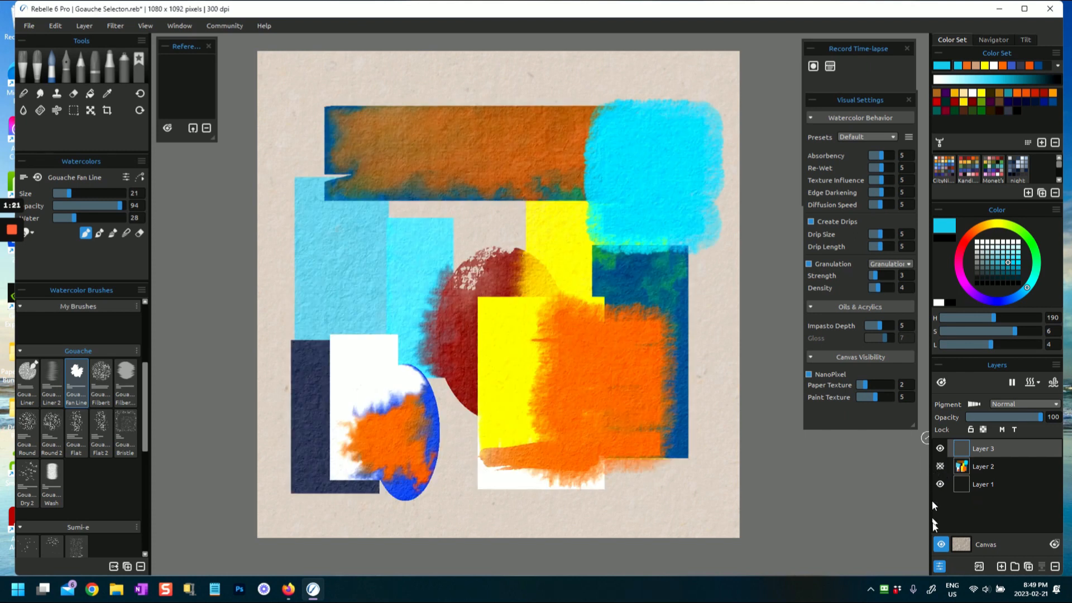
left_click(940, 466)
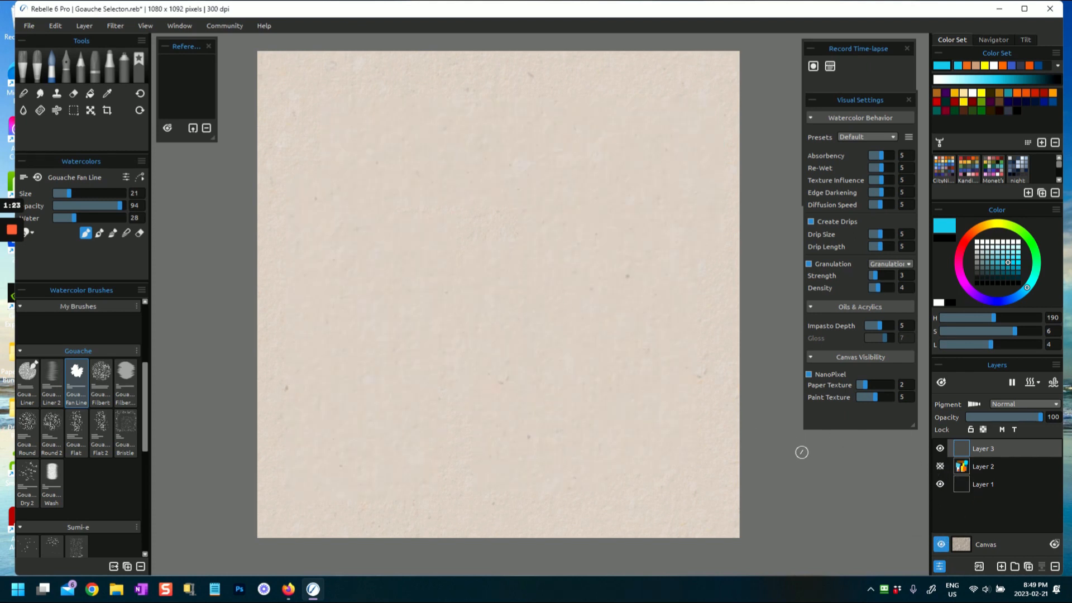
Review the cold pressed paper textures in the canvas settings and accept the current canvas
left_click(961, 544)
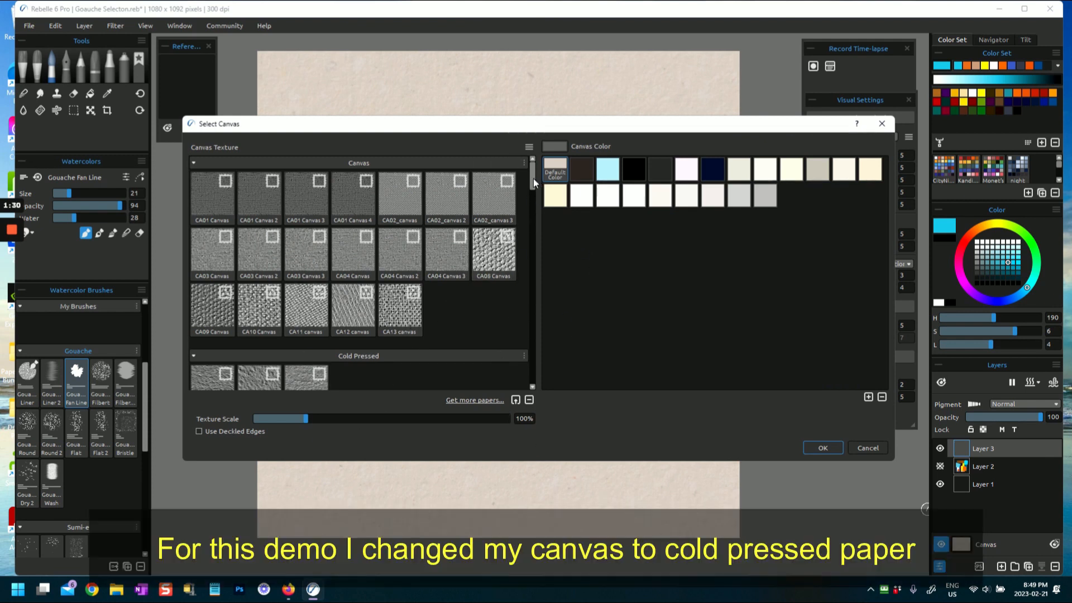
left_click_drag(530, 186, 531, 213)
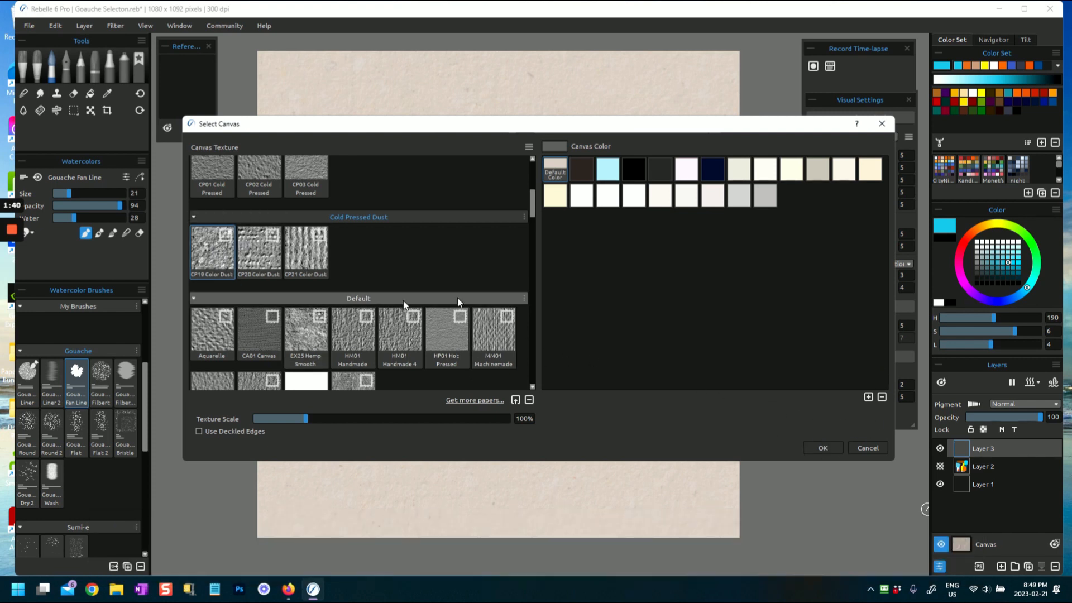
left_click(822, 448)
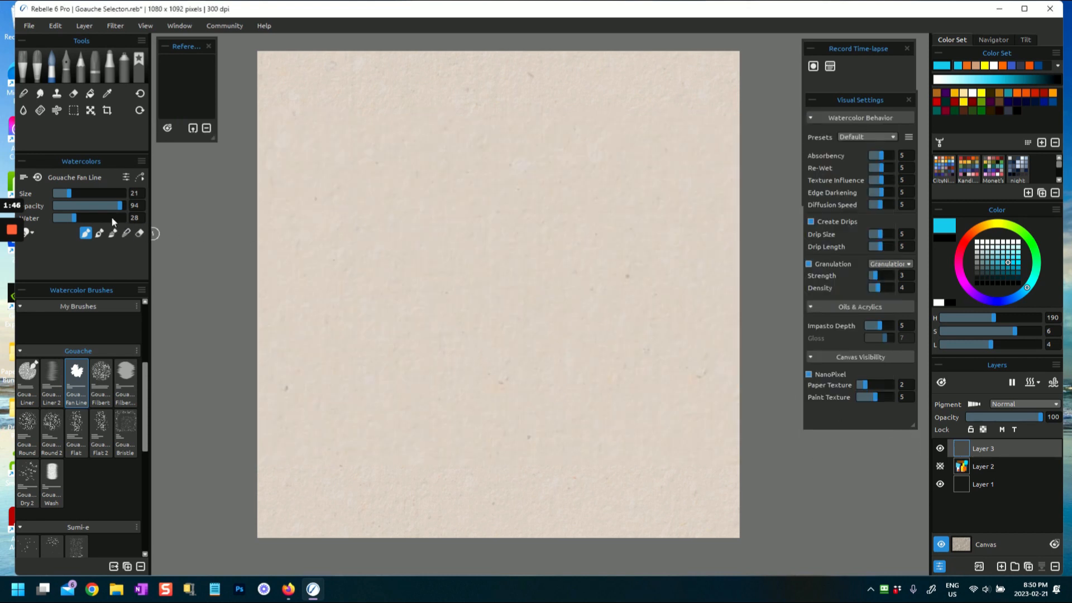
Create a tall rectangular selection in the upper-left area of the canvas on Layer 3
left_click(53, 371)
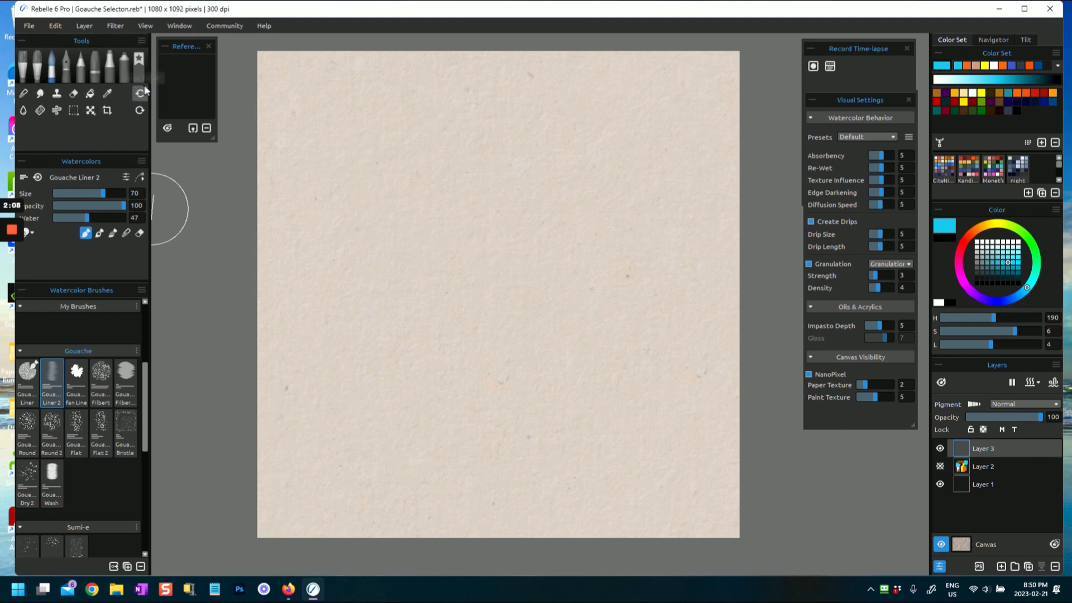
left_click(76, 113)
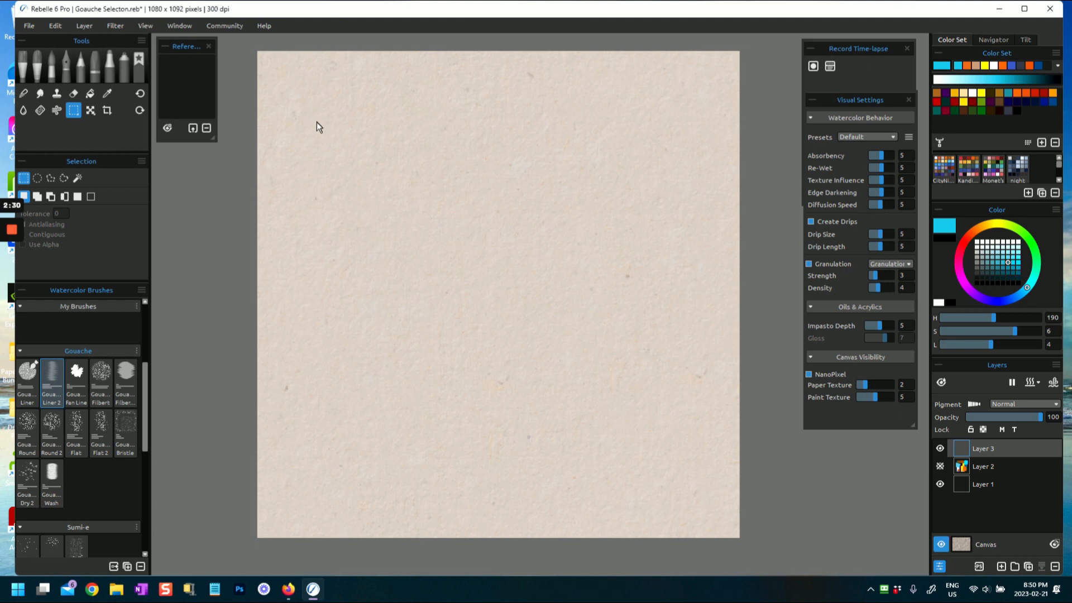
left_click_drag(288, 113, 309, 114)
left_click_drag(411, 188, 405, 281)
left_click_drag(407, 282, 418, 319)
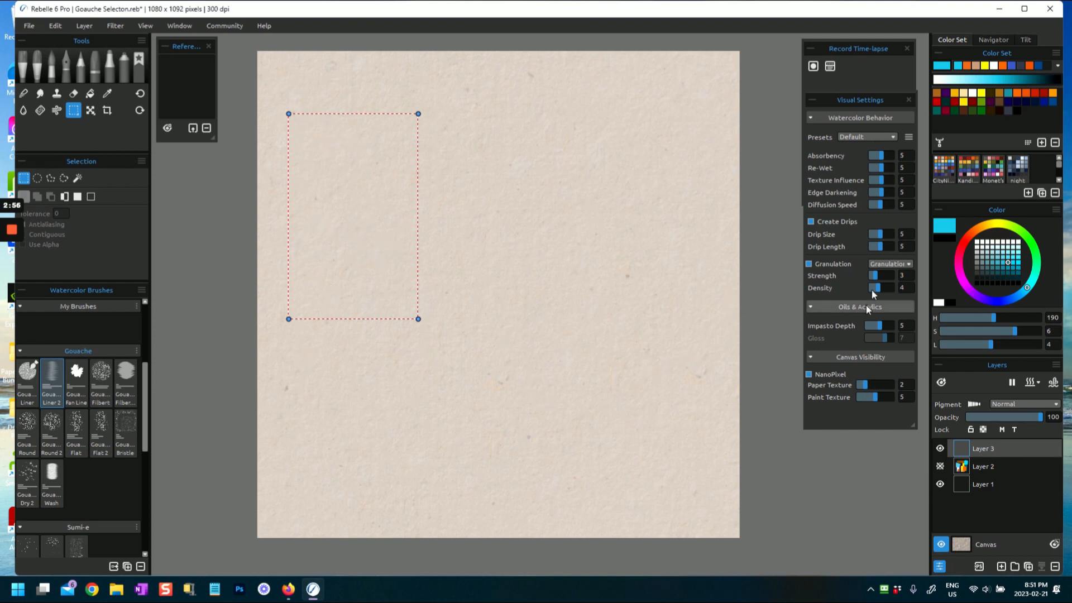
key("Return")
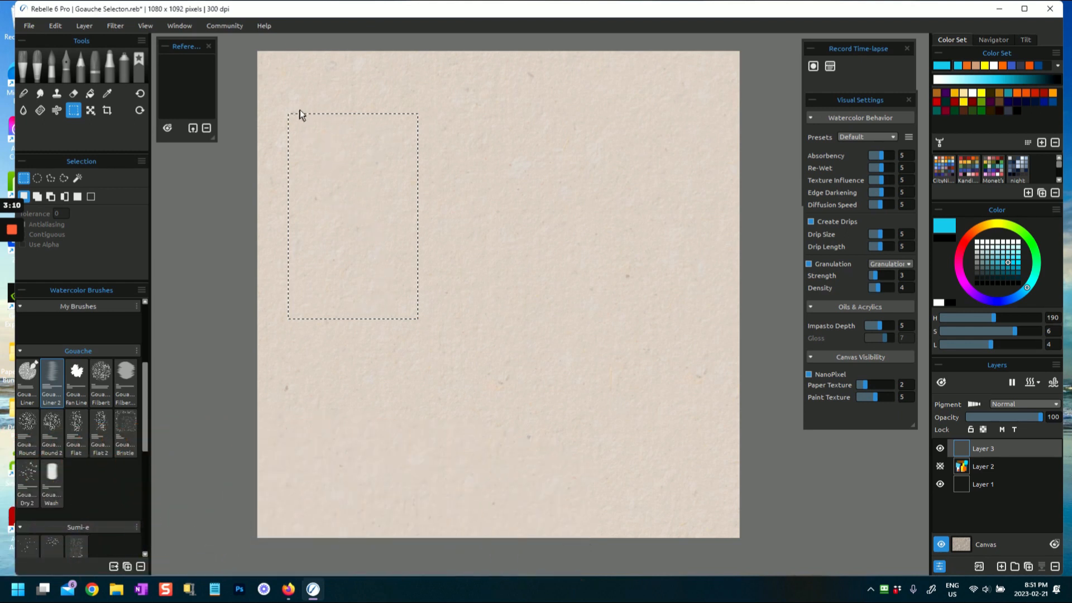
Look up the commands for showing the selection and its selection lines
left_click(177, 29)
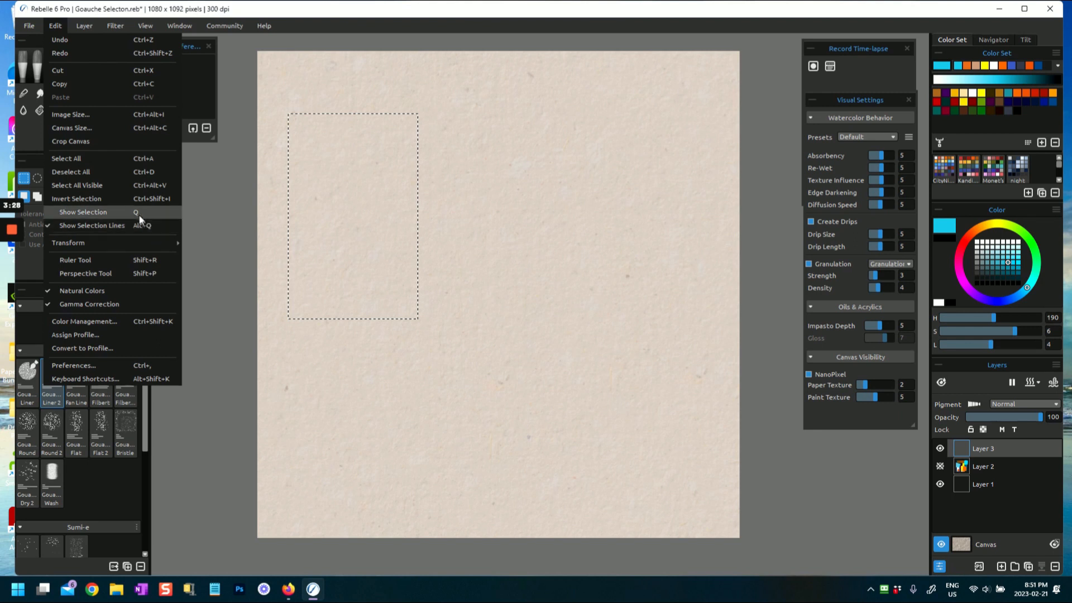
left_click(354, 230)
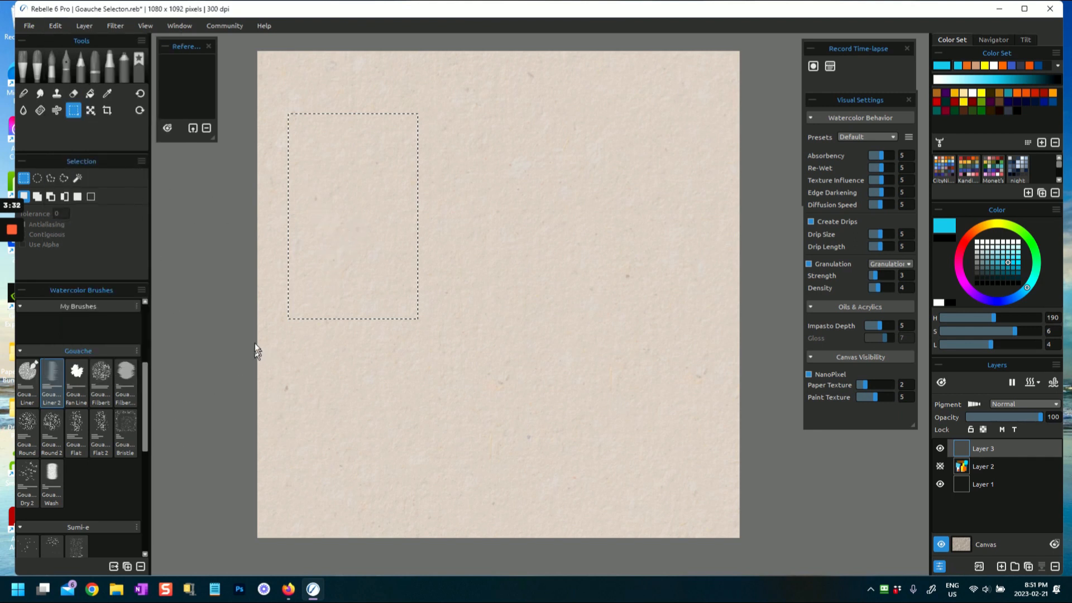
Fill the rectangular selection with brown-orange paint using the Gouache Liner brush at size 57, and deselect it
key("b")
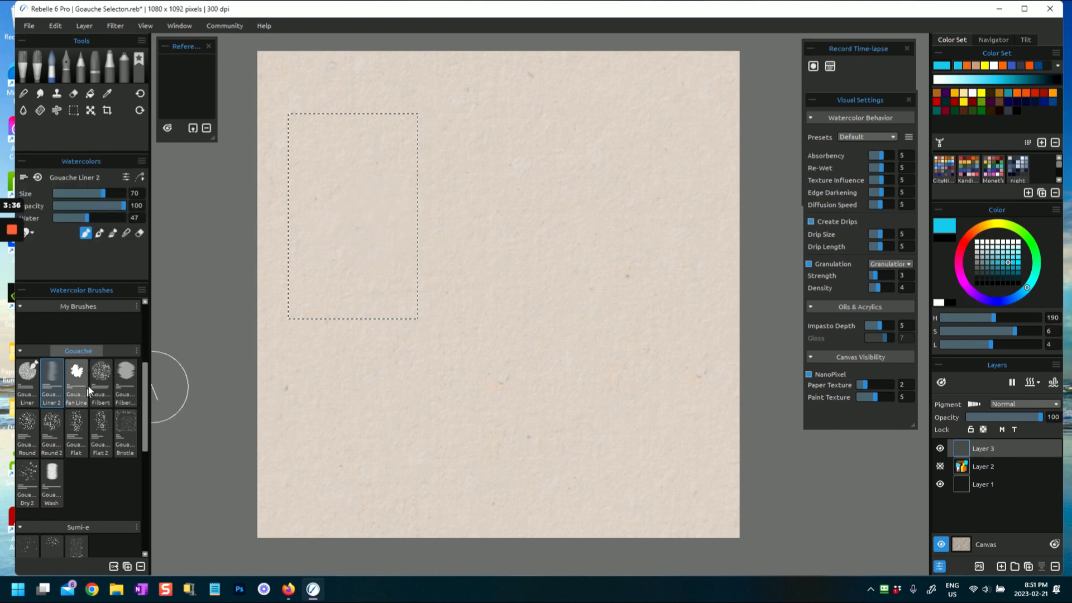
left_click(34, 383)
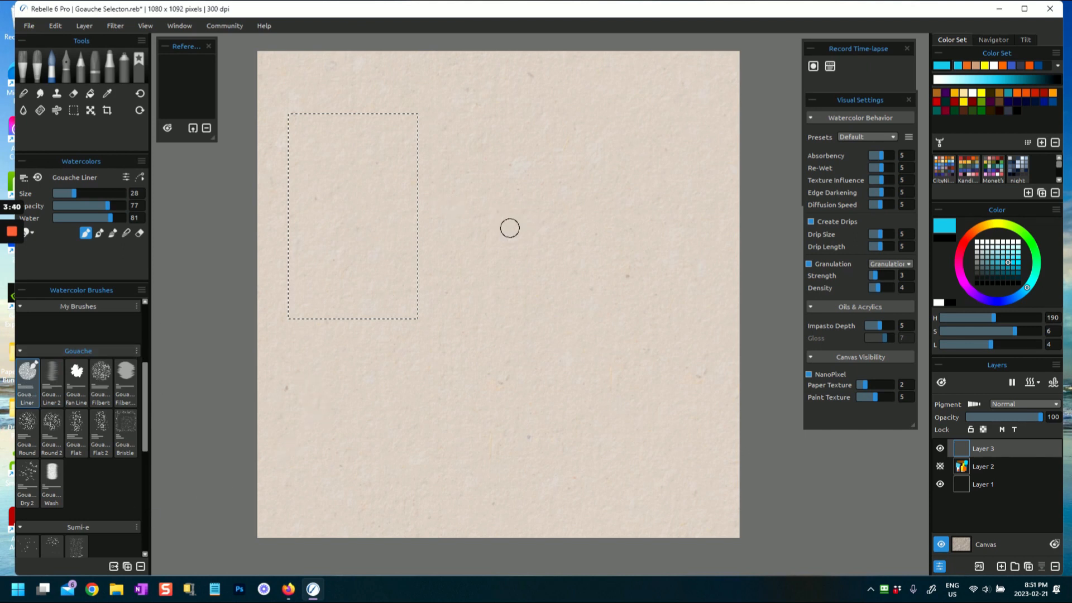
left_click_drag(72, 196, 94, 196)
left_click(938, 94)
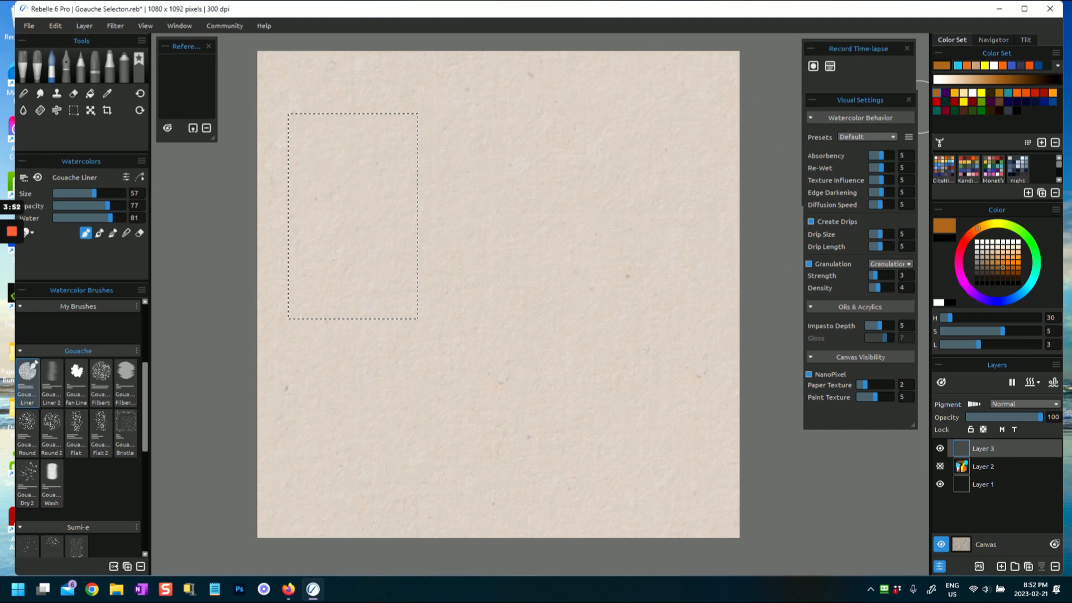
mouse_move(291, 126)
left_mouse_down()
mouse_move(408, 119)
mouse_move(280, 119)
mouse_move(361, 115)
left_mouse_up()
mouse_move(272, 147)
left_mouse_down()
mouse_move(432, 135)
mouse_move(271, 144)
mouse_move(439, 123)
mouse_move(321, 174)
mouse_move(266, 162)
mouse_move(484, 151)
mouse_move(277, 164)
mouse_move(257, 150)
mouse_move(425, 154)
left_mouse_up()
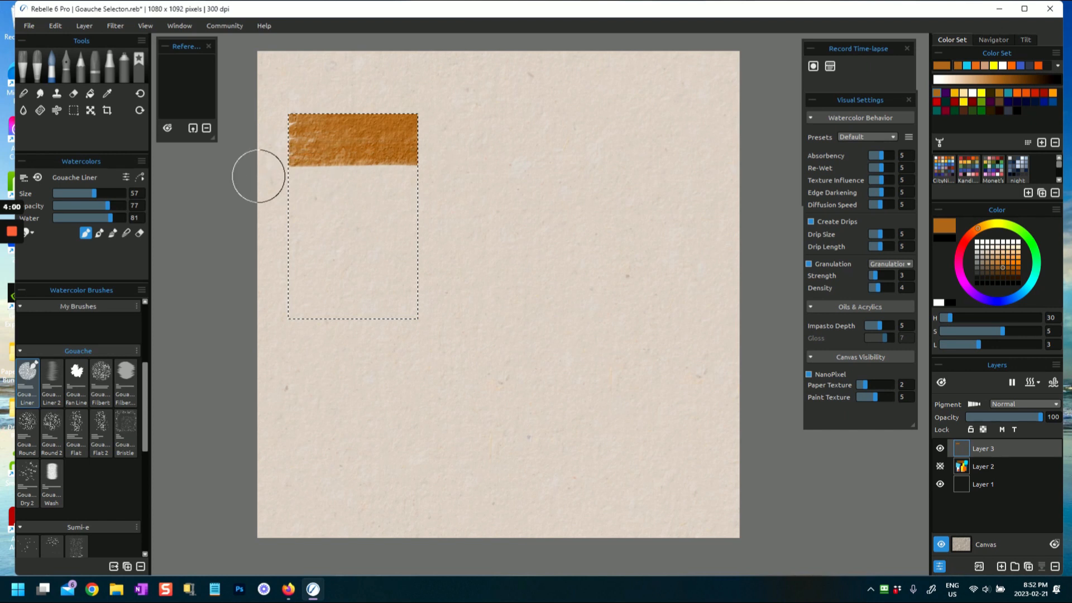
left_click_drag(258, 174, 449, 171)
mouse_move(304, 182)
left_mouse_down()
mouse_move(260, 185)
mouse_move(268, 198)
mouse_move(476, 199)
mouse_move(273, 210)
mouse_move(496, 208)
mouse_move(268, 220)
mouse_move(496, 220)
left_mouse_up()
mouse_move(276, 218)
left_mouse_down()
mouse_move(367, 240)
mouse_move(262, 224)
mouse_move(263, 252)
mouse_move(318, 232)
mouse_move(258, 289)
mouse_move(359, 295)
mouse_move(402, 312)
mouse_move(270, 311)
mouse_move(358, 285)
mouse_move(444, 286)
left_mouse_up()
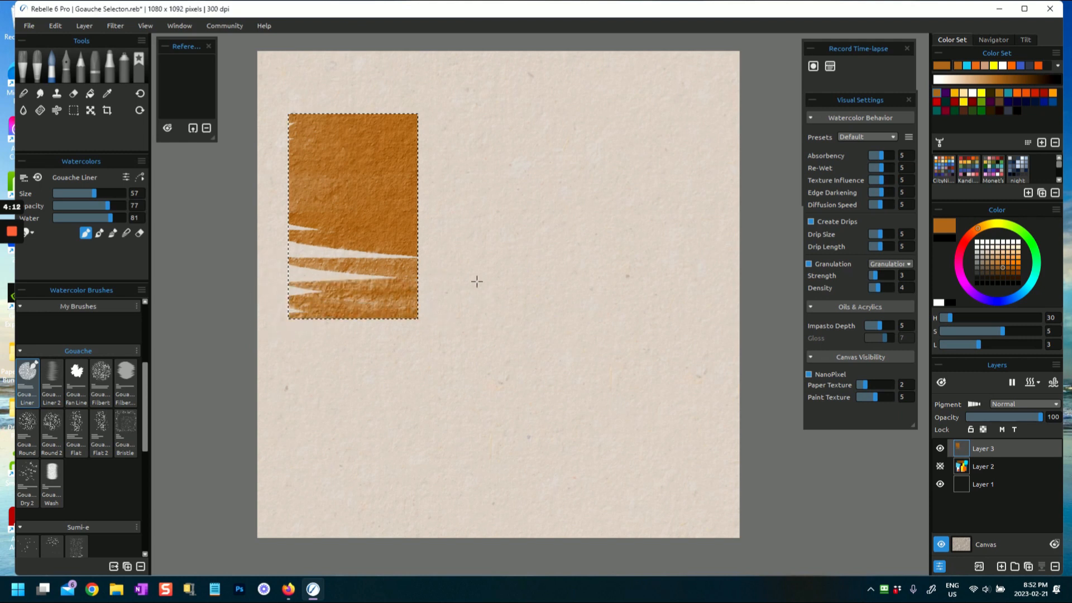
left_click_drag(273, 282, 246, 228)
mouse_move(321, 250)
left_mouse_down()
mouse_move(283, 268)
mouse_move(270, 249)
mouse_move(391, 256)
mouse_move(284, 270)
mouse_move(386, 314)
mouse_move(280, 291)
mouse_move(357, 292)
mouse_move(289, 280)
left_mouse_up()
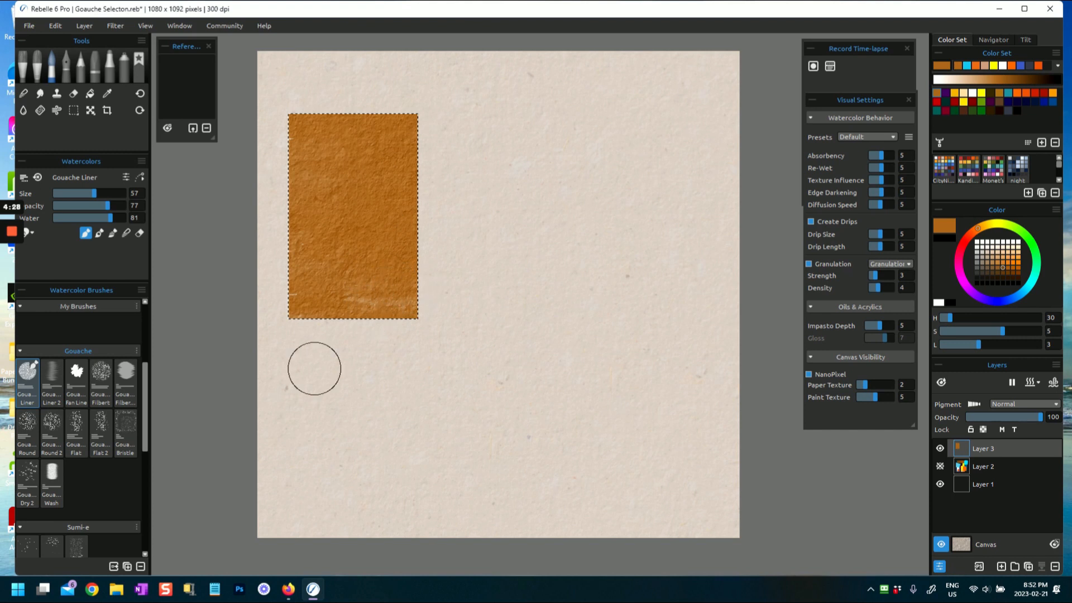
key("ctrl+d")
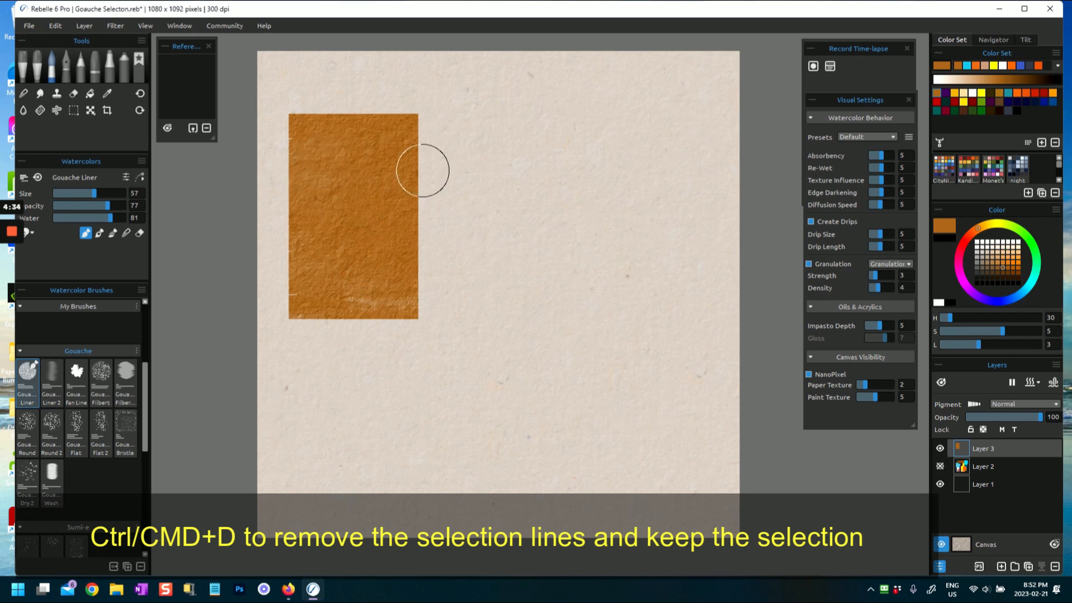
Create a second tall rectangular selection overlapping the right edge of the orange rectangle
left_click(74, 111)
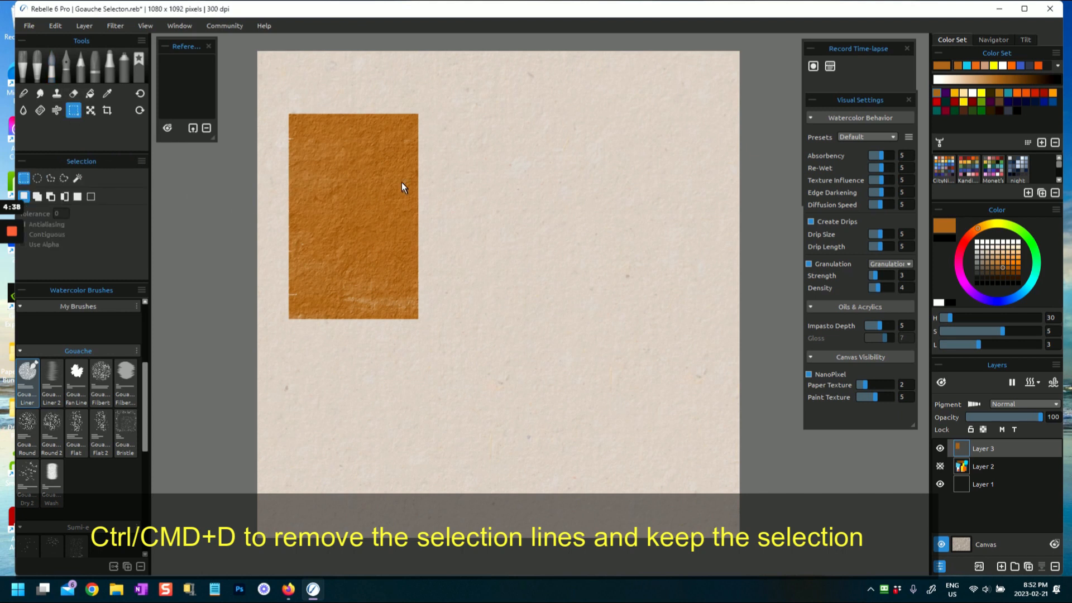
left_click_drag(395, 168, 483, 196)
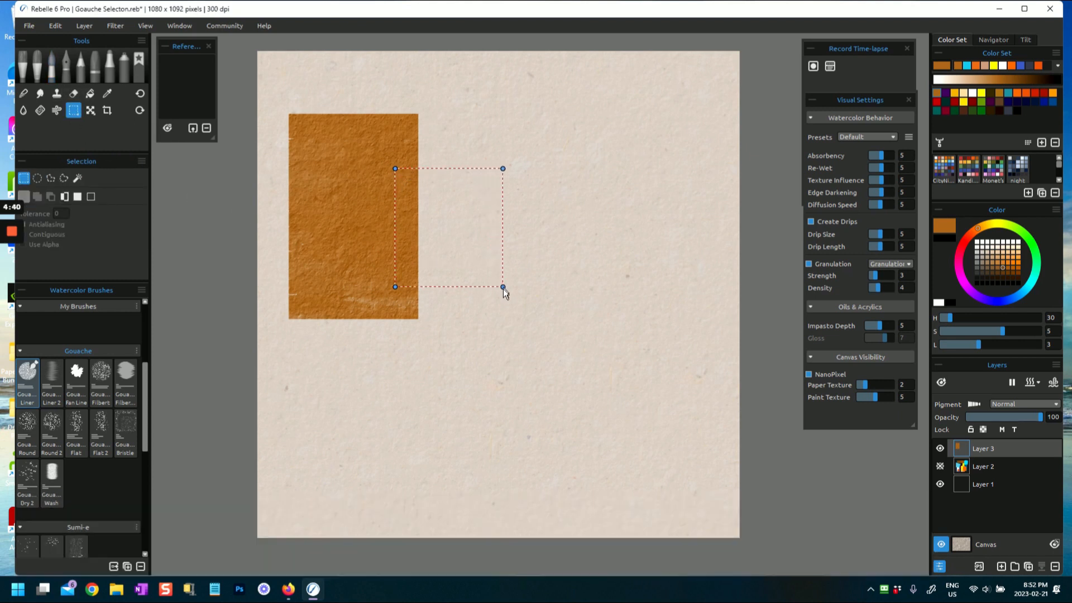
left_click_drag(461, 292, 454, 196)
left_click_drag(468, 249, 445, 279)
key("Return")
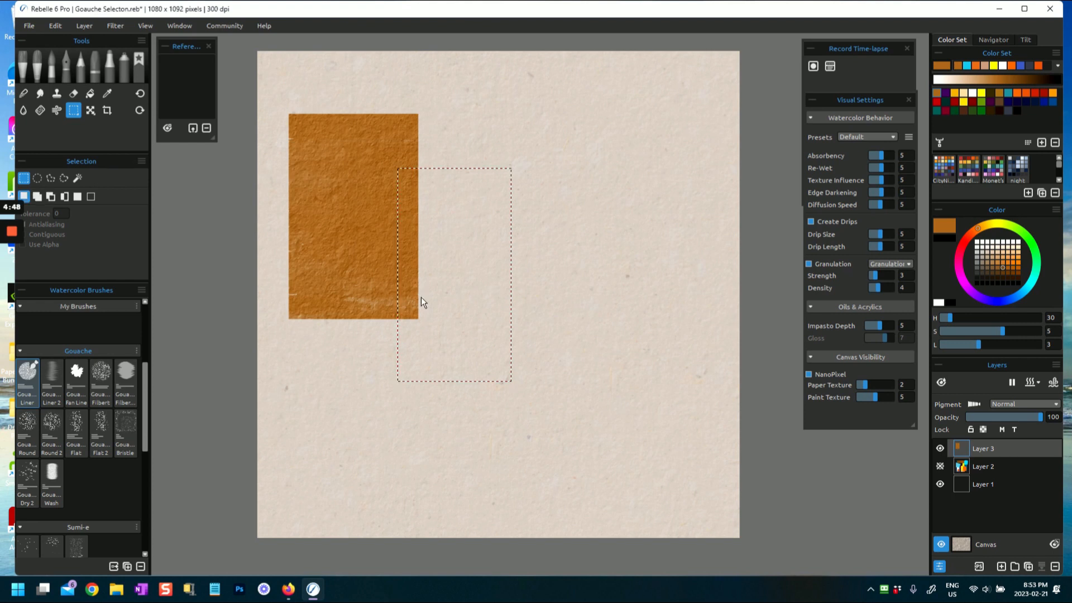
Paint the second selection grey-brown with the Gouache Liner 2 brush over the still-wet orange edge
left_click(55, 377)
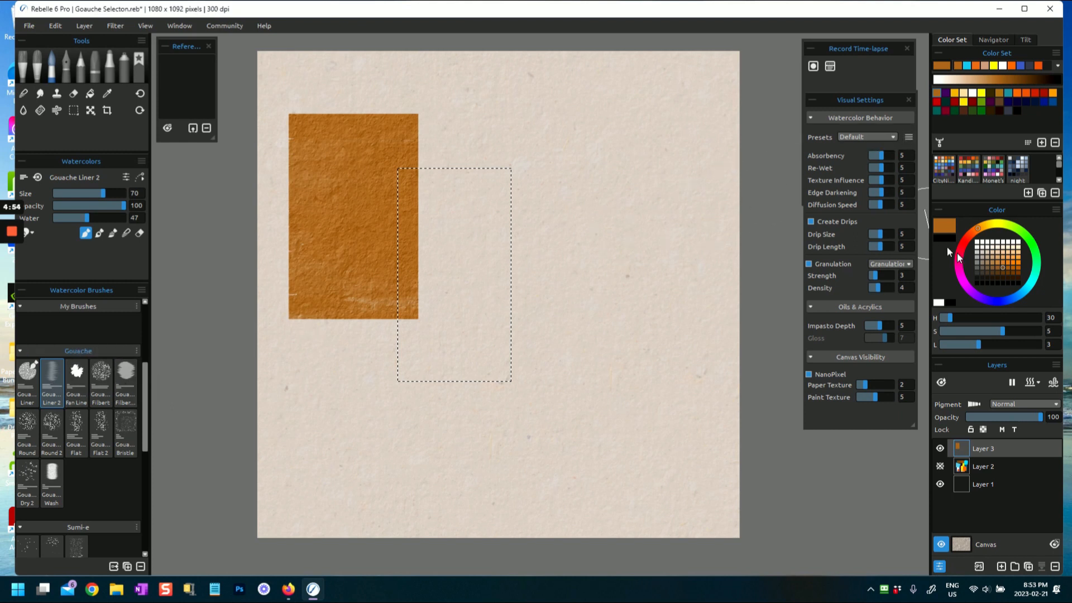
left_click(1003, 252)
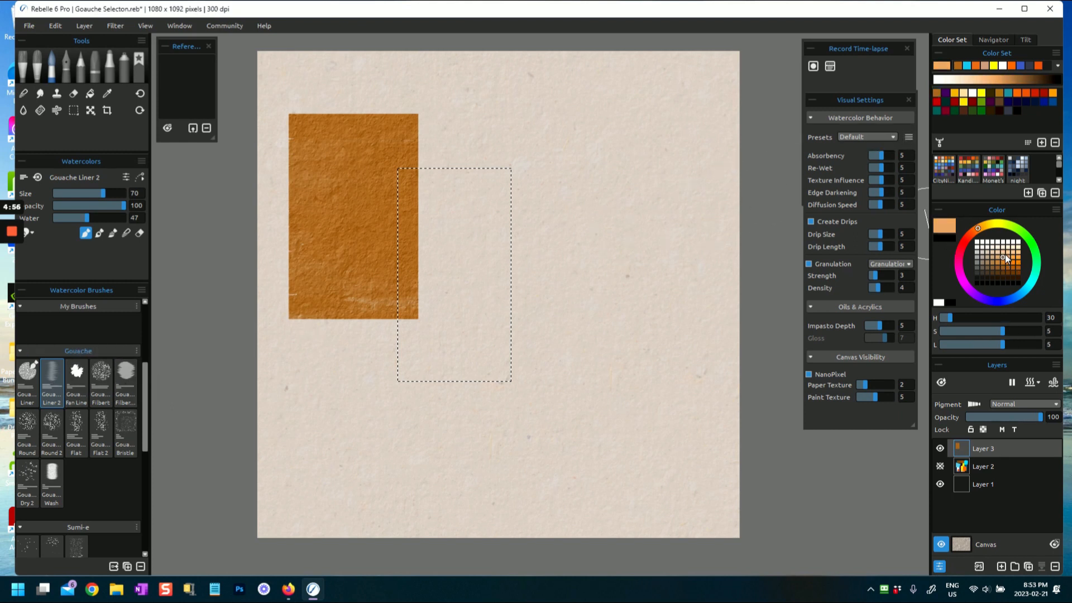
left_click(983, 268)
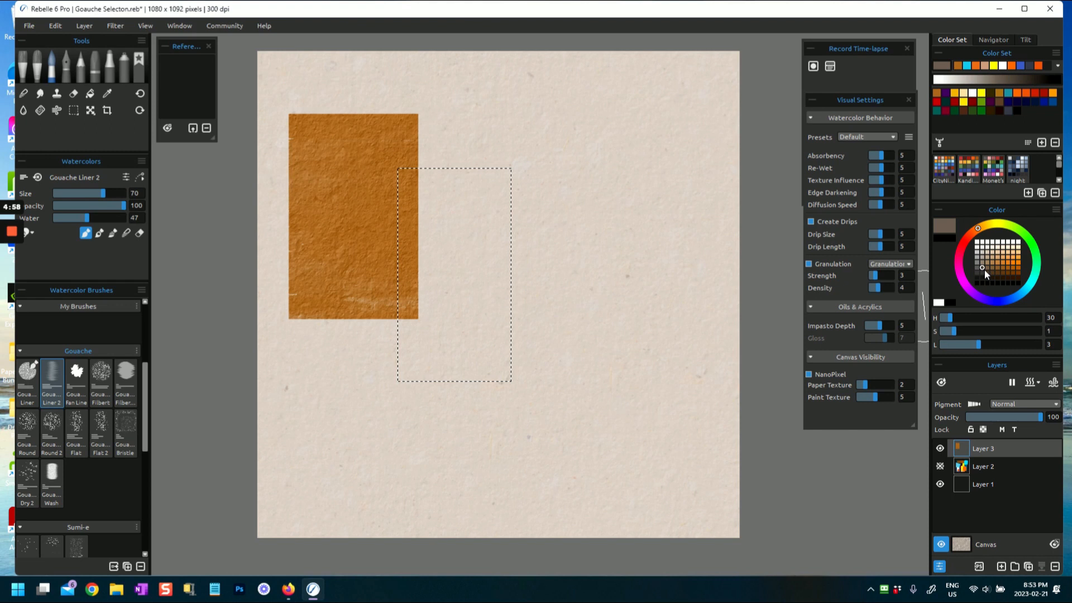
mouse_move(396, 182)
left_mouse_down()
mouse_move(482, 183)
mouse_move(400, 186)
mouse_move(417, 210)
mouse_move(382, 210)
mouse_move(500, 212)
mouse_move(418, 224)
mouse_move(380, 203)
mouse_move(487, 204)
mouse_move(415, 176)
mouse_move(533, 181)
mouse_move(424, 236)
mouse_move(531, 240)
mouse_move(399, 237)
mouse_move(503, 248)
mouse_move(395, 258)
mouse_move(427, 286)
mouse_move(394, 264)
mouse_move(518, 275)
mouse_move(417, 279)
mouse_move(419, 264)
mouse_move(505, 264)
mouse_move(428, 289)
mouse_move(514, 305)
mouse_move(417, 311)
mouse_move(446, 284)
mouse_move(490, 280)
mouse_move(389, 288)
mouse_move(476, 279)
mouse_move(387, 268)
mouse_move(475, 237)
mouse_move(479, 339)
mouse_move(496, 323)
mouse_move(373, 329)
mouse_move(498, 344)
mouse_move(417, 346)
mouse_move(516, 359)
mouse_move(457, 371)
mouse_move(391, 353)
mouse_move(408, 370)
mouse_move(474, 366)
mouse_move(450, 345)
mouse_move(492, 337)
left_mouse_up()
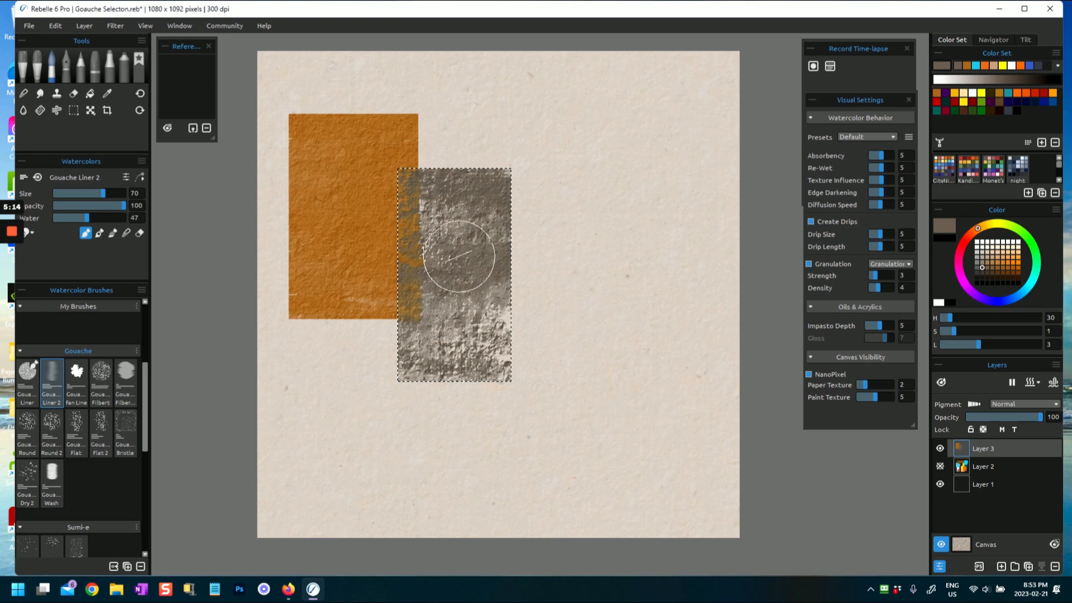
left_click_drag(444, 223, 464, 189)
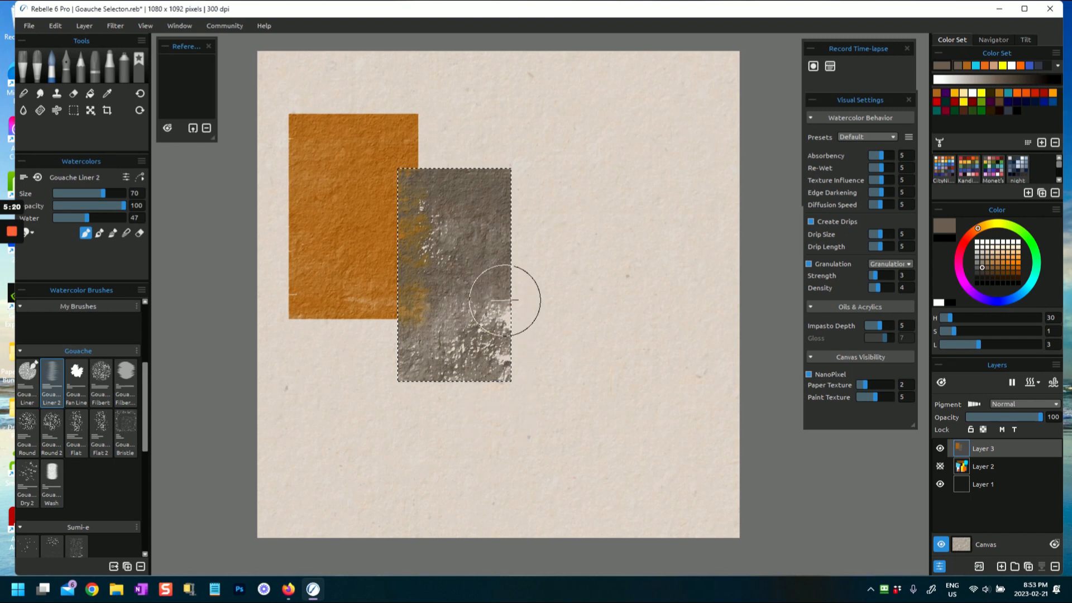
left_click_drag(517, 359, 503, 366)
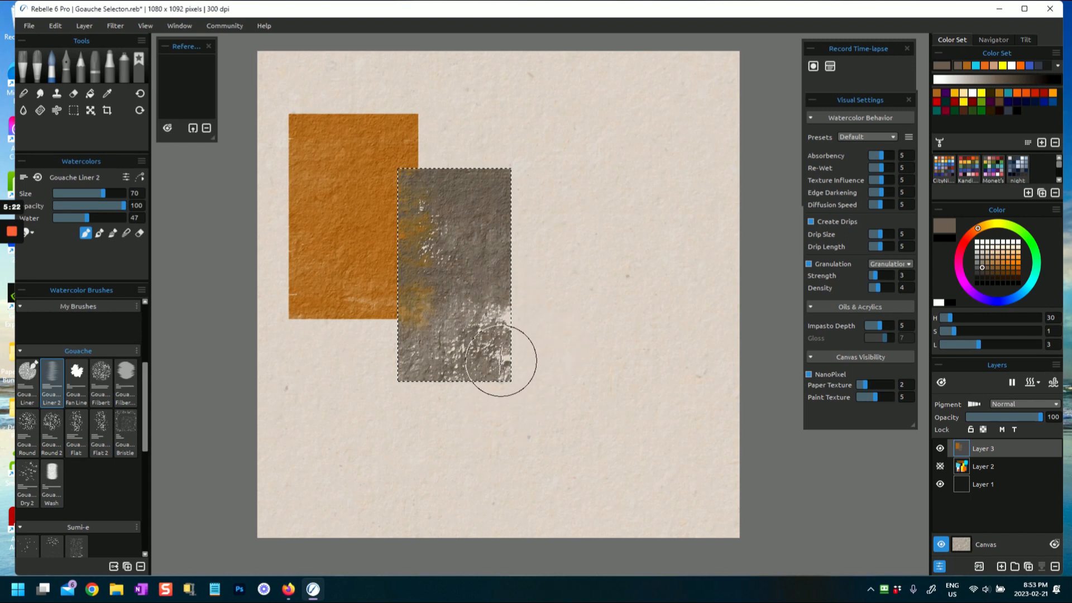
Deselect the grey-brown rectangle and dry Layer 3
key("ctrl+alt")
key("ctrl+d")
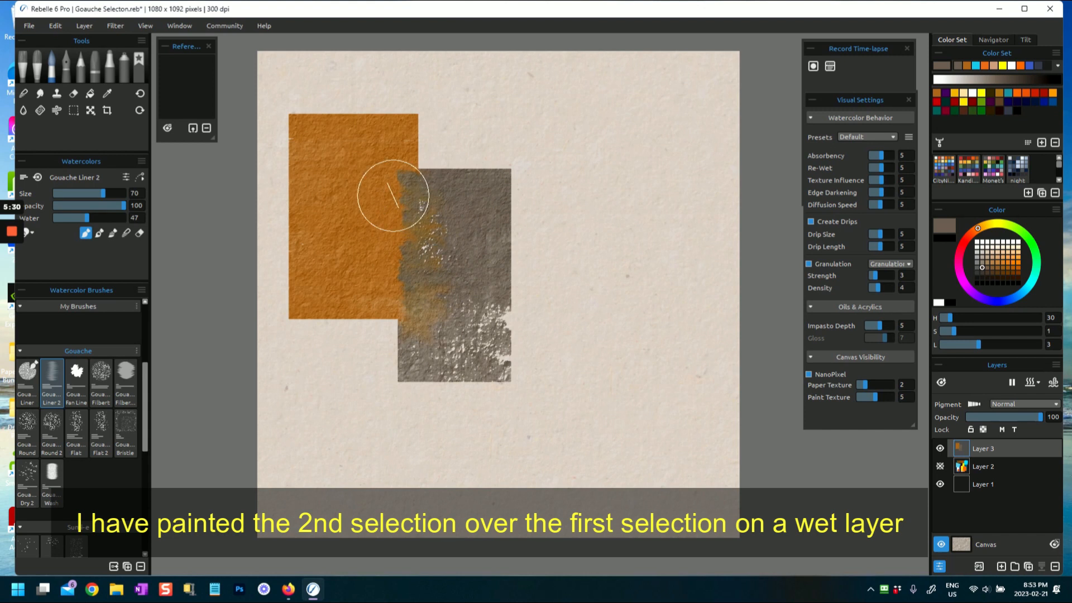
left_click(1036, 387)
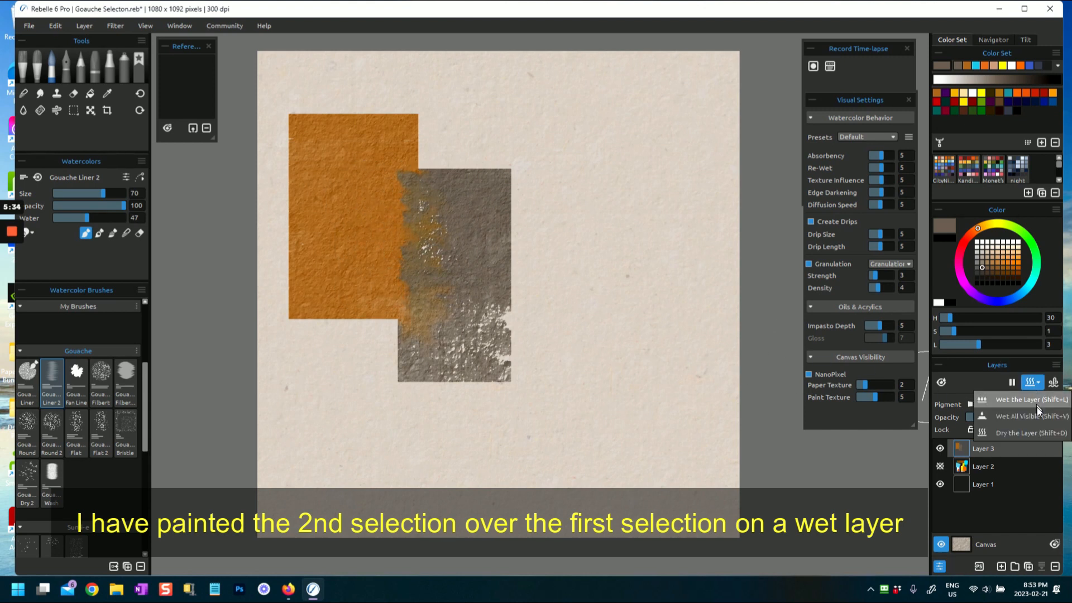
left_click(1016, 433)
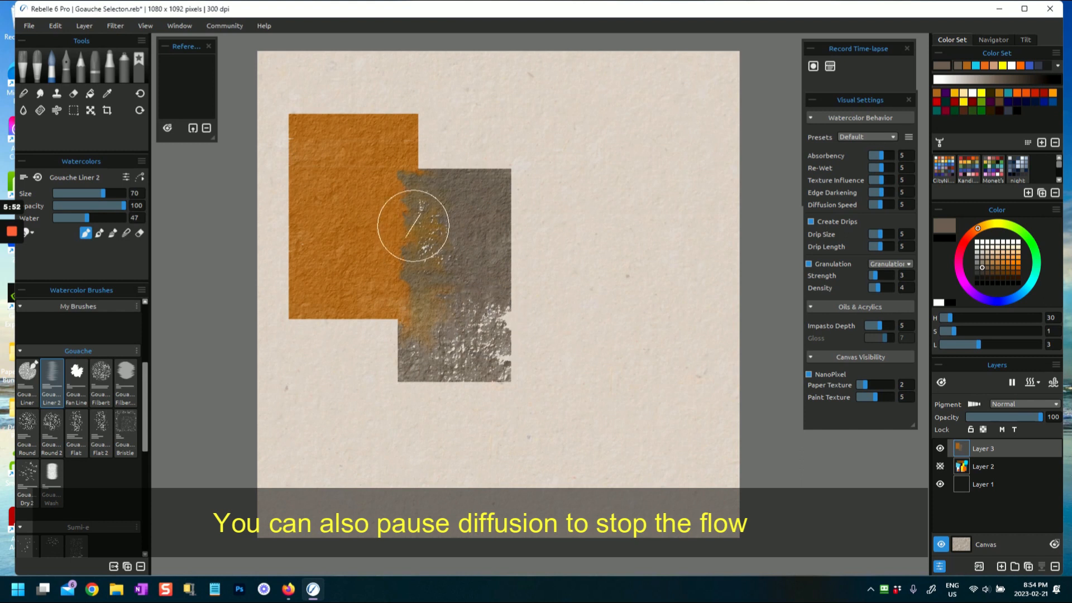
Create a third rectangular selection just right of the grey-brown rectangle without overlapping it
left_click(72, 111)
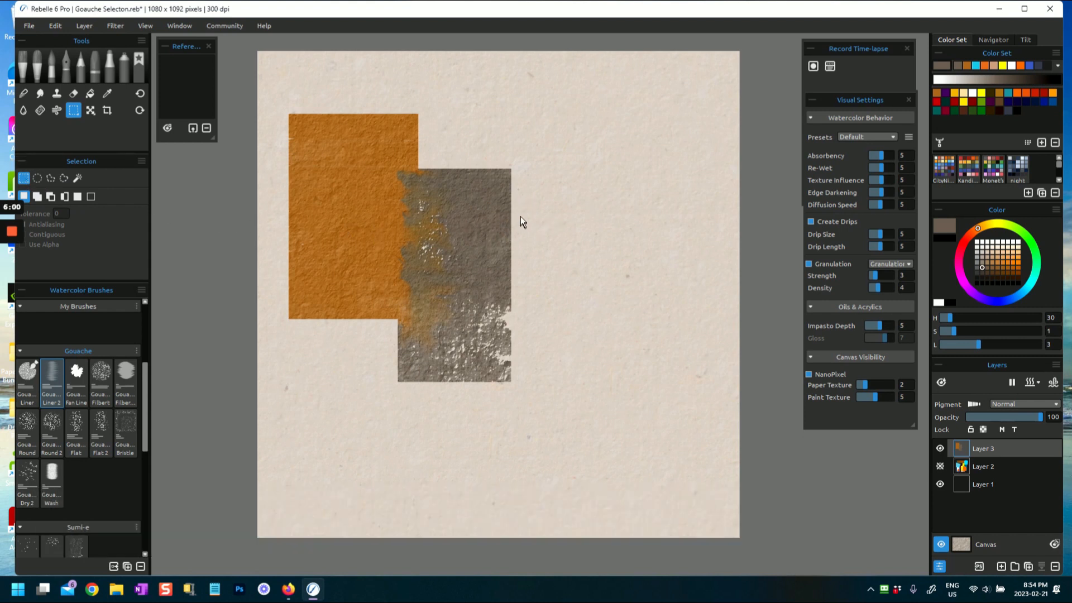
left_click_drag(518, 212, 637, 320)
left_click_drag(638, 379, 637, 385)
key("Return")
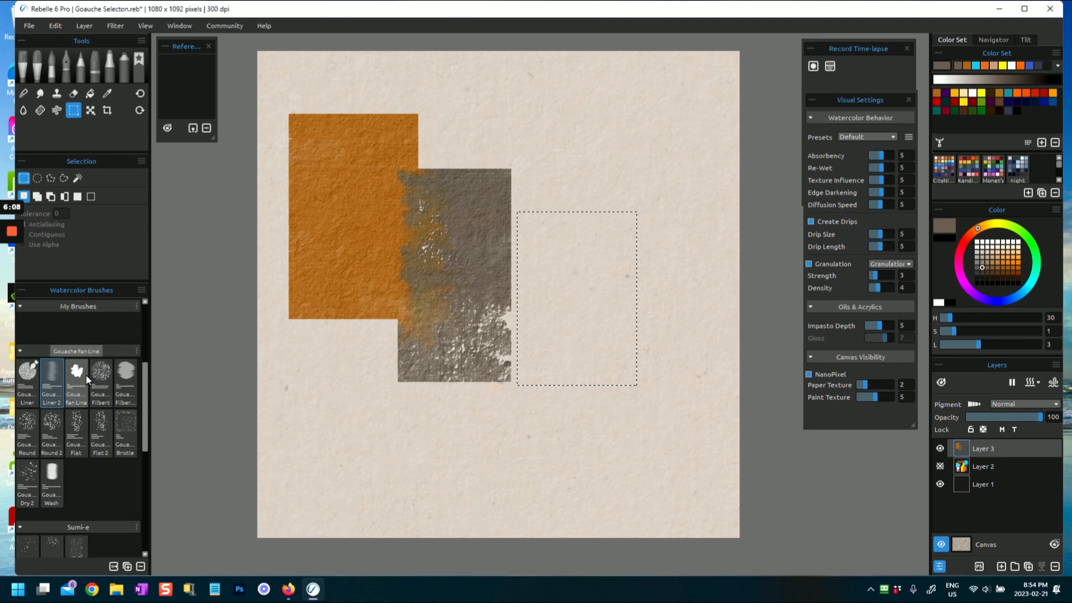
Fill the third selection with red using the Gouache Filbert brush, enlarging it to size 65, and deselect the finished rectangle
left_click(100, 376)
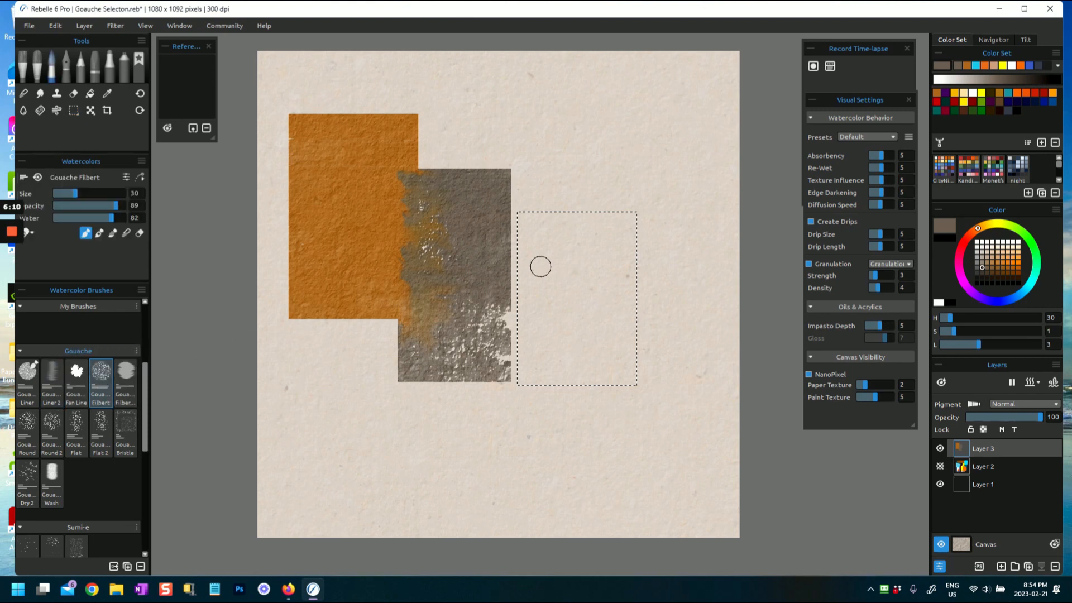
left_click(1033, 91)
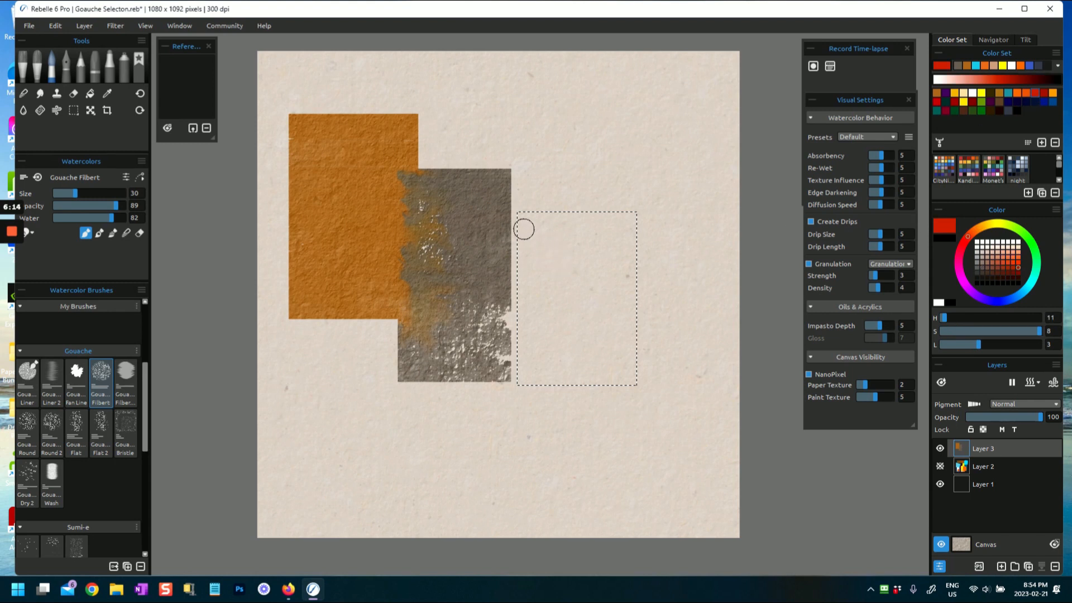
left_click_drag(524, 229, 638, 215)
mouse_move(505, 223)
left_mouse_down()
mouse_move(648, 221)
mouse_move(502, 234)
mouse_move(636, 241)
left_mouse_up()
left_click_drag(545, 242, 636, 250)
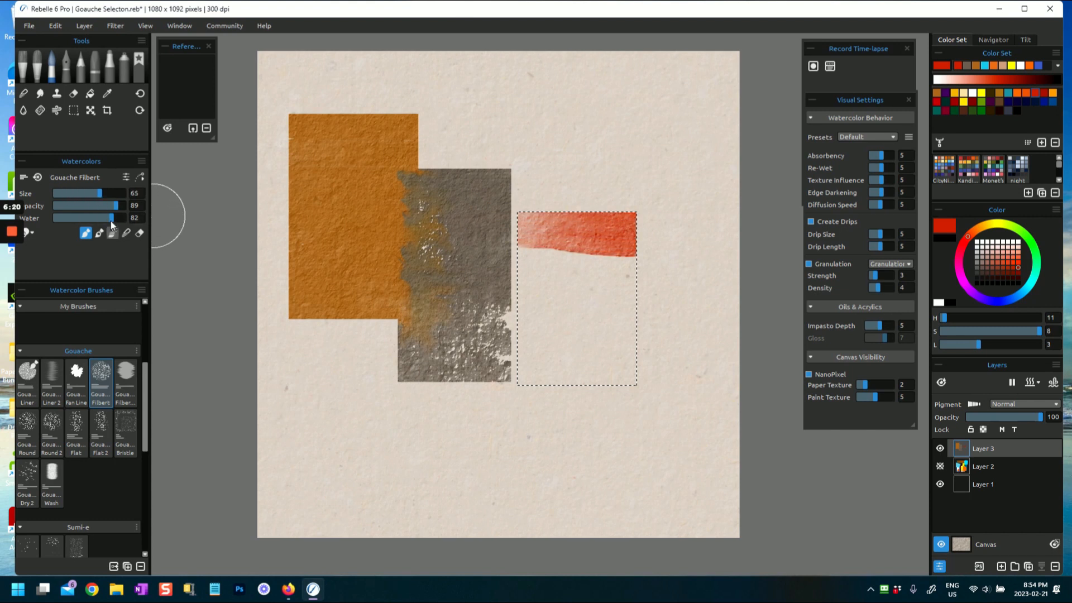
left_click_drag(528, 251, 629, 249)
left_click_drag(523, 248, 636, 256)
mouse_move(526, 276)
left_mouse_down()
mouse_move(634, 277)
mouse_move(521, 283)
mouse_move(650, 294)
left_mouse_up()
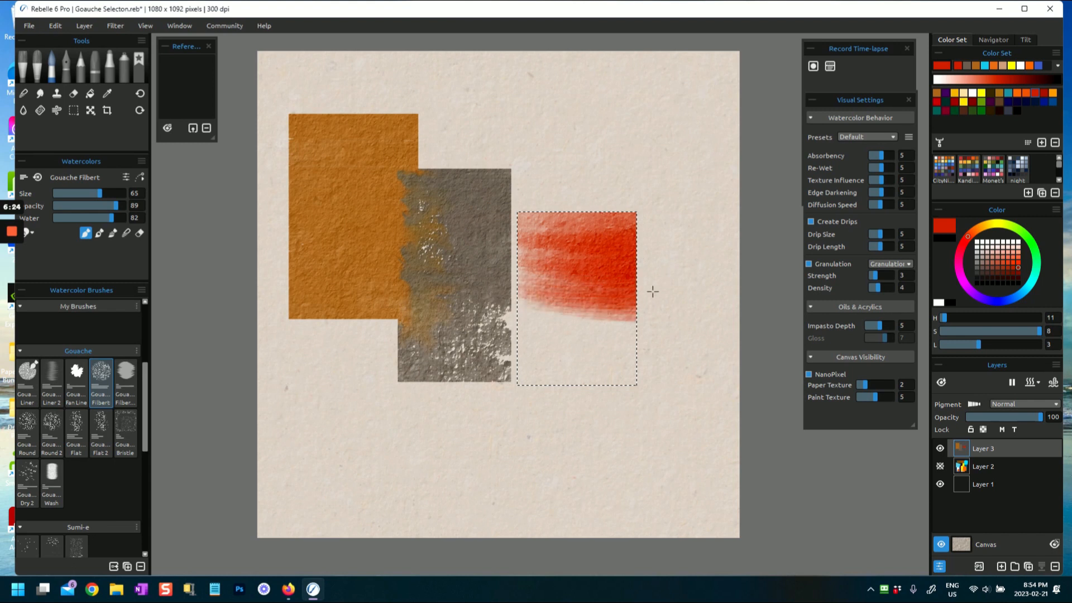
left_click_drag(623, 332, 489, 324)
mouse_move(571, 306)
left_mouse_down()
mouse_move(627, 332)
mouse_move(533, 345)
mouse_move(575, 338)
mouse_move(618, 359)
mouse_move(503, 362)
mouse_move(621, 371)
mouse_move(514, 375)
mouse_move(620, 351)
mouse_move(514, 348)
mouse_move(649, 328)
mouse_move(587, 317)
mouse_move(675, 320)
mouse_move(528, 345)
mouse_move(681, 372)
mouse_move(532, 374)
mouse_move(701, 353)
mouse_move(536, 282)
mouse_move(600, 272)
mouse_move(516, 268)
mouse_move(623, 236)
left_mouse_up()
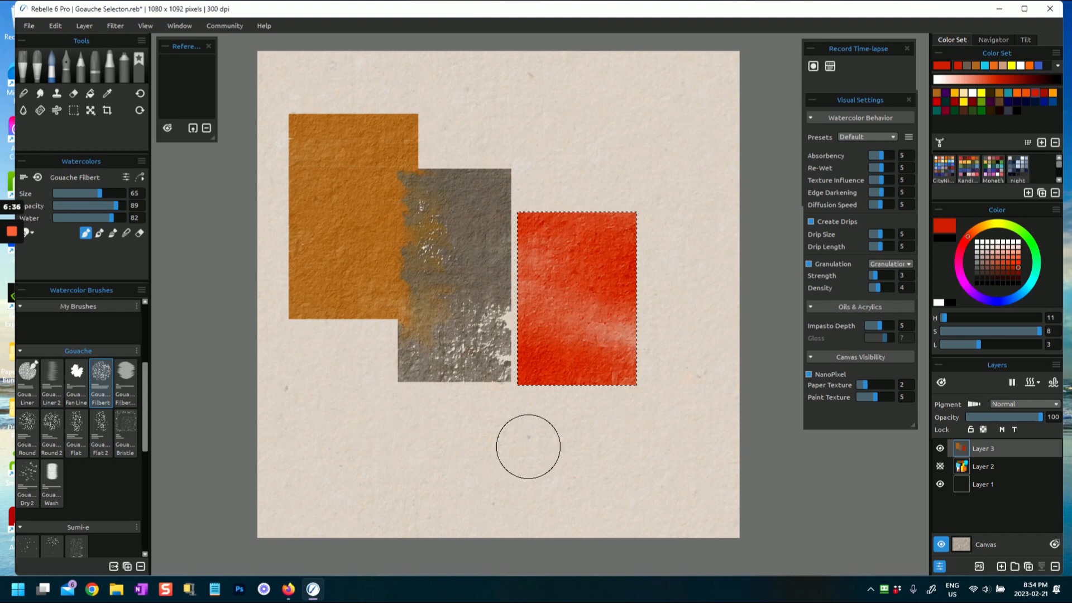
key("ctrl+d")
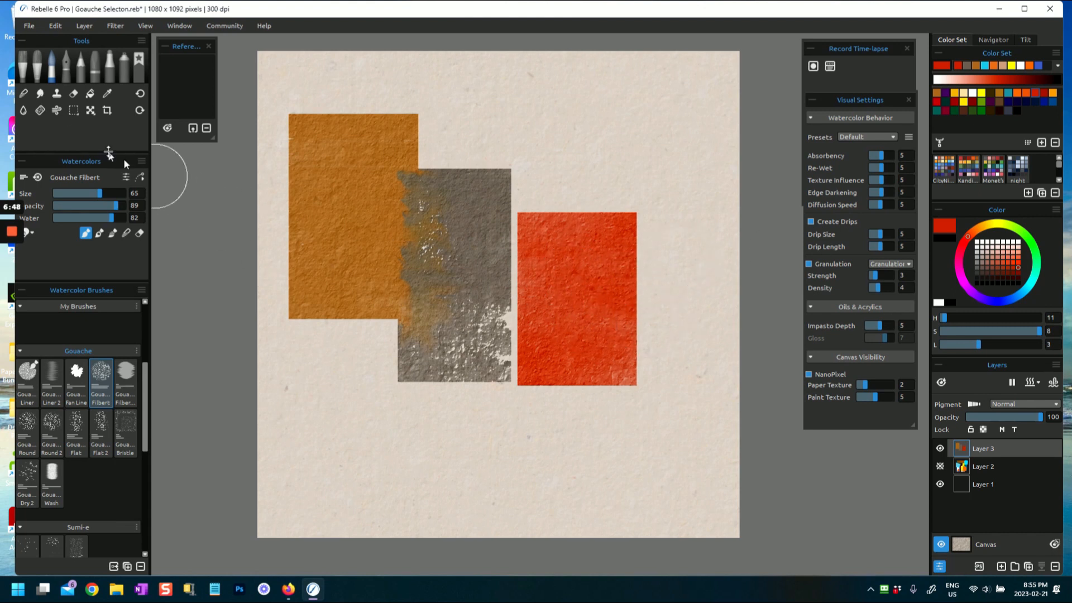
Create a fourth tall, narrow rectangular selection overlapping the red rectangle's lower right edge and extending below it
left_click(74, 110)
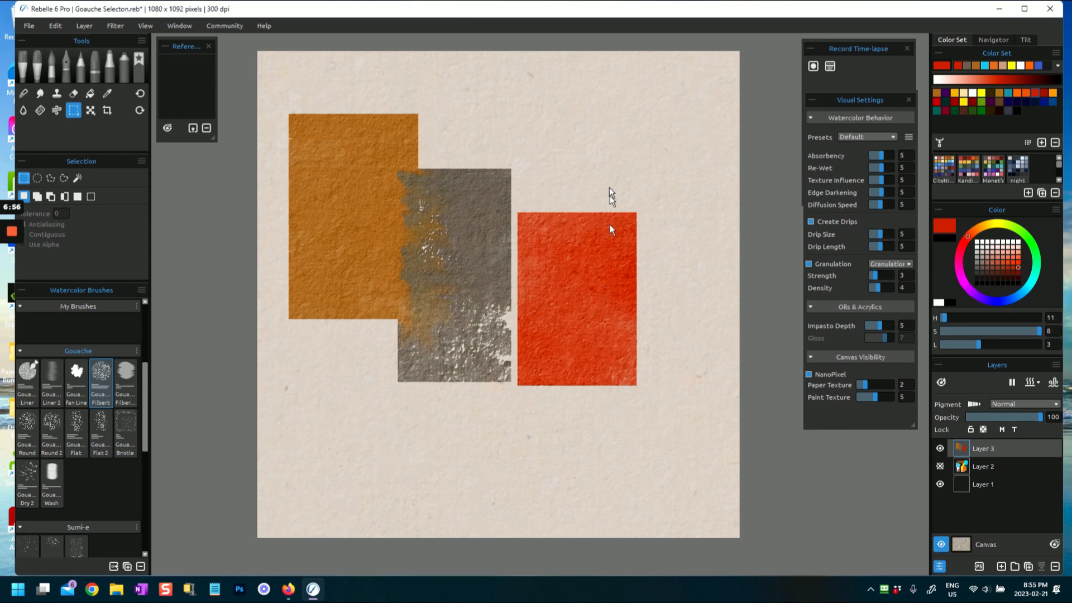
left_click_drag(598, 266, 677, 433)
left_click_drag(678, 477, 676, 474)
left_click(528, 353)
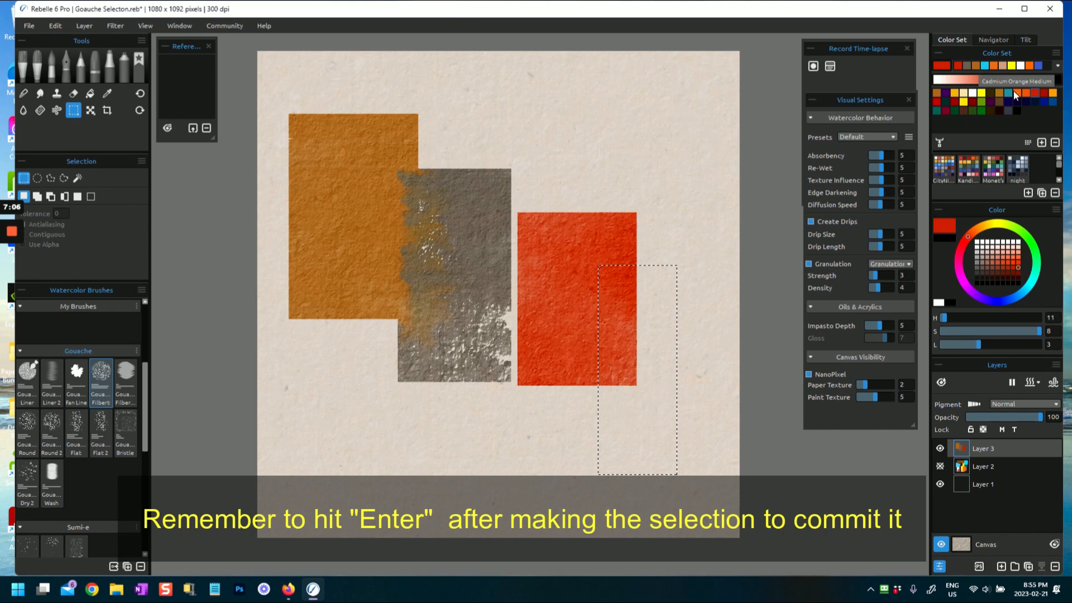
Paint the fourth selection bright cyan over the red edge using Gouache Round at size 73, opacity 92 and water 68
left_click(1010, 92)
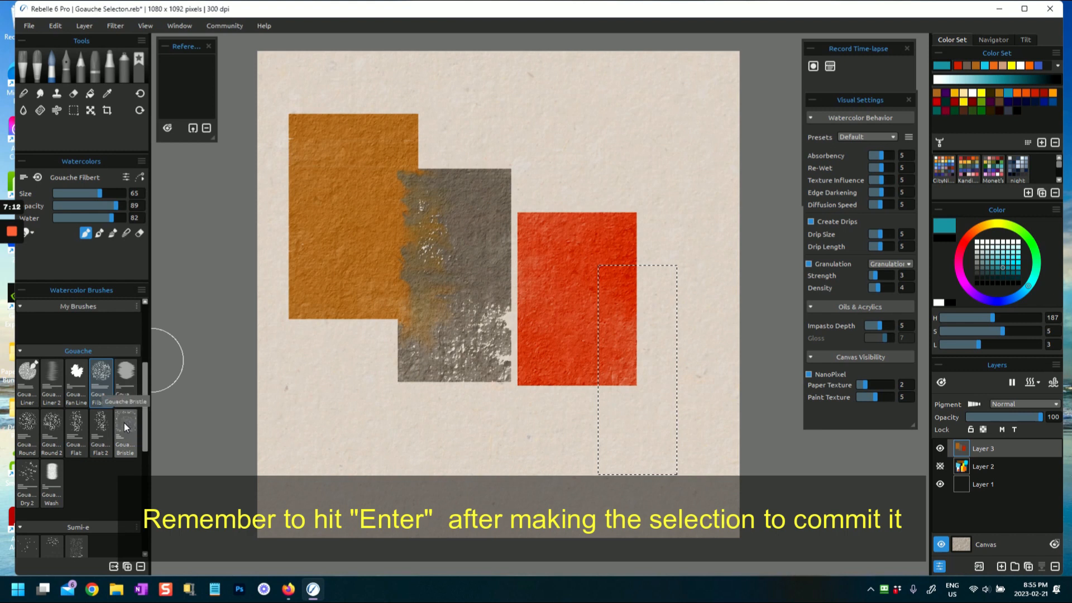
left_click(32, 423)
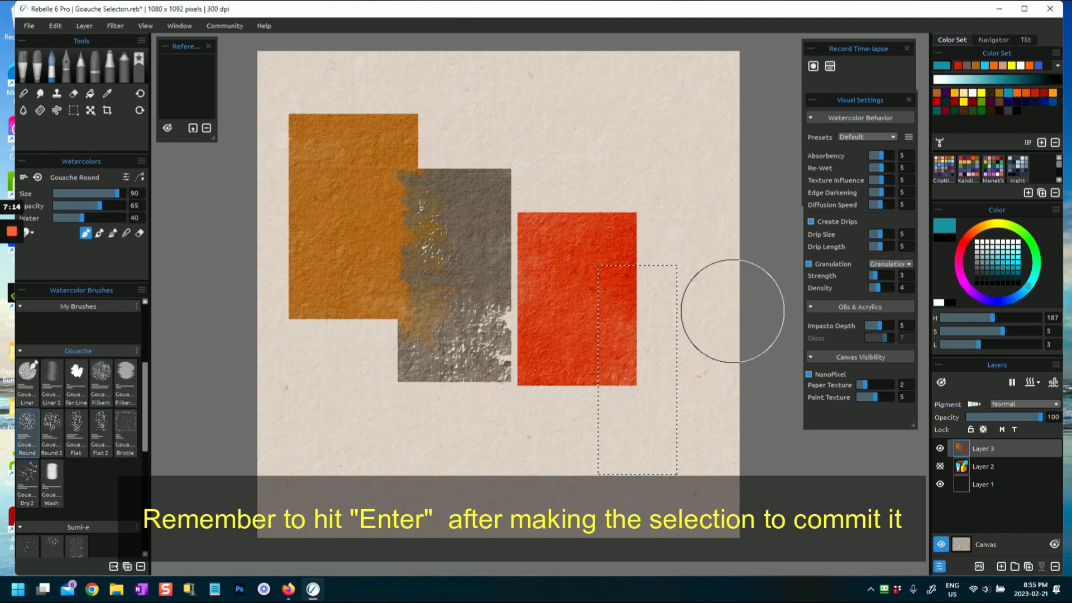
left_click(1007, 262)
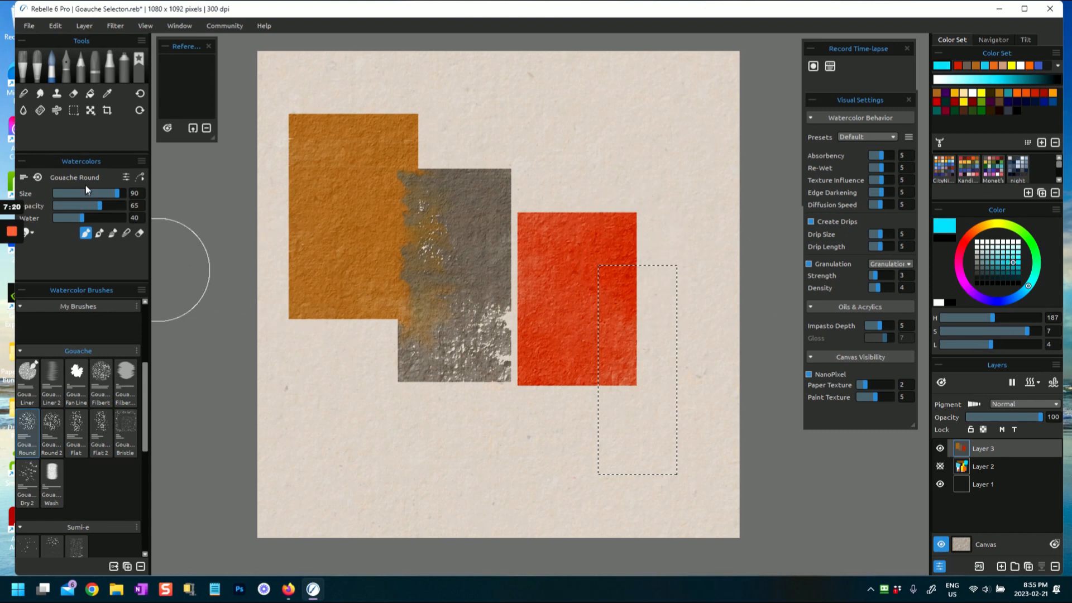
left_click_drag(114, 193, 107, 194)
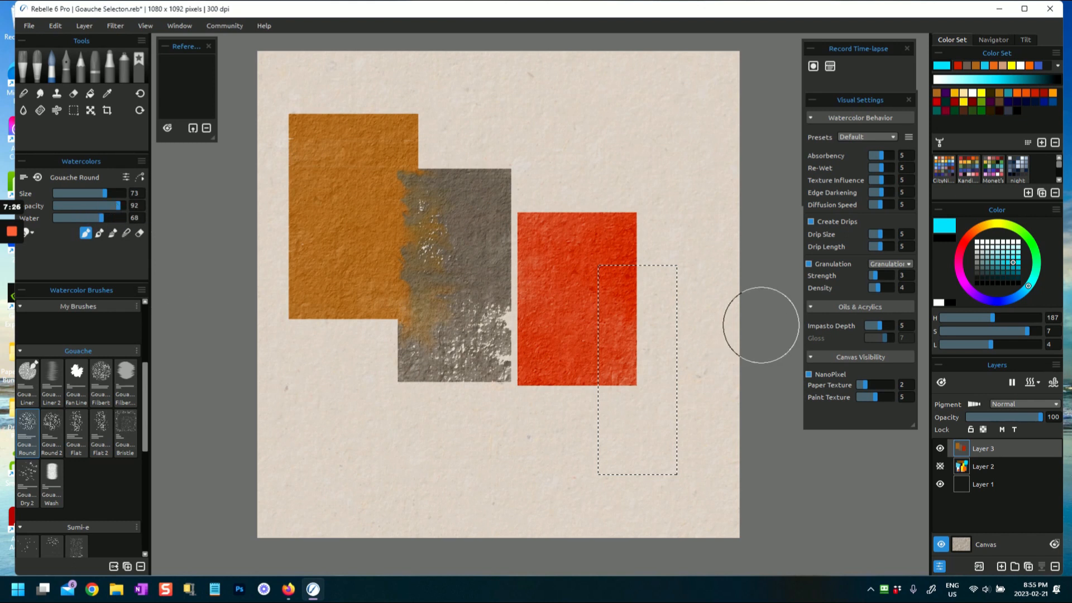
left_click_drag(606, 277, 693, 273)
mouse_move(598, 280)
left_mouse_down()
mouse_move(618, 320)
mouse_move(720, 340)
mouse_move(699, 387)
mouse_move(608, 431)
mouse_move(576, 474)
mouse_move(663, 407)
left_mouse_up()
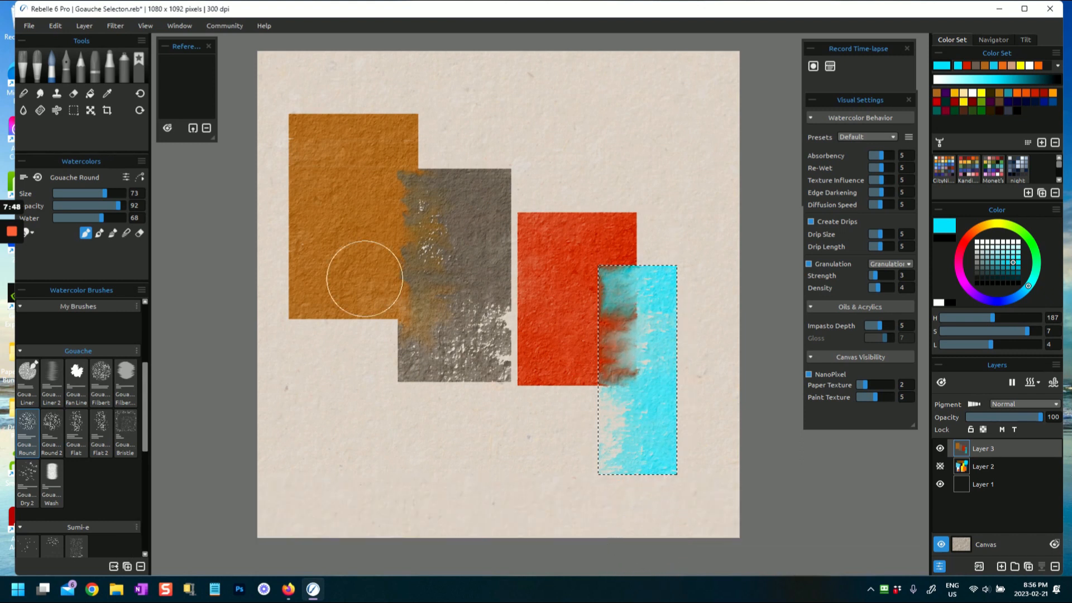
Deselect the cyan rectangle
left_click(58, 26)
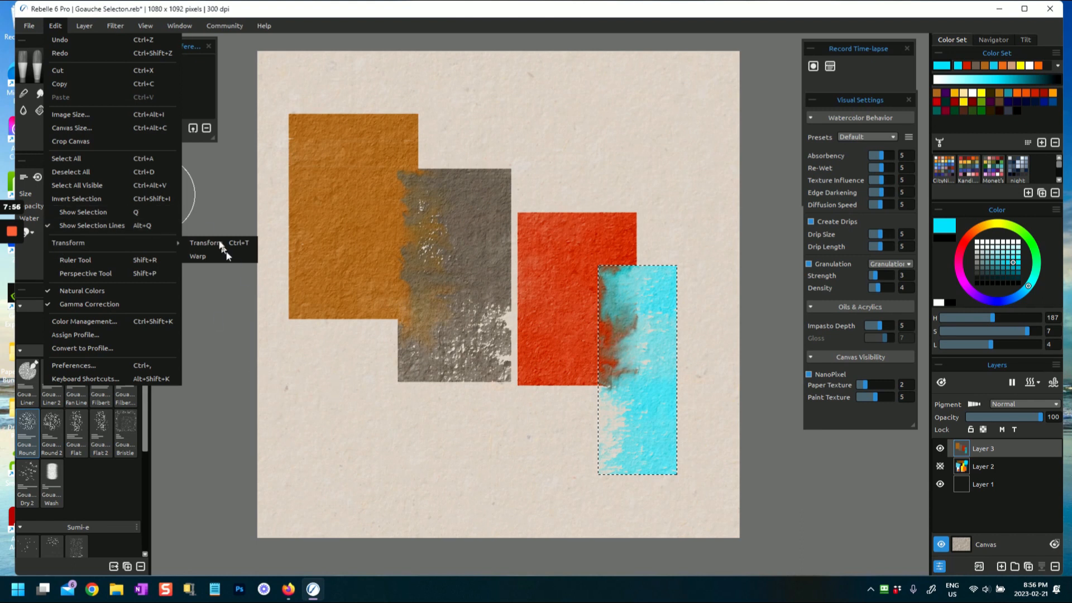
left_click(56, 31)
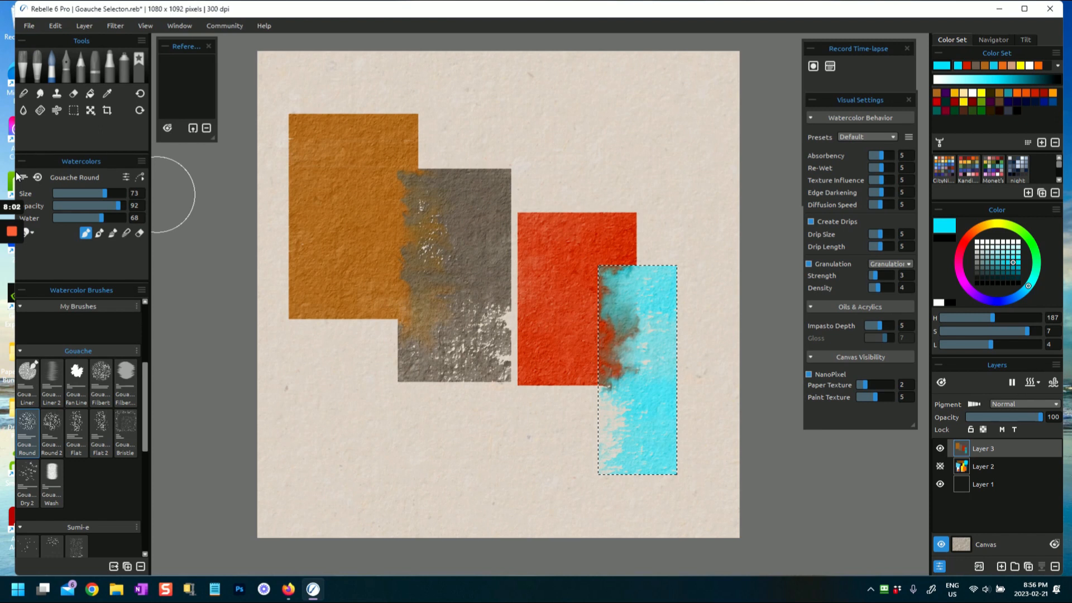
key("ctrl+d")
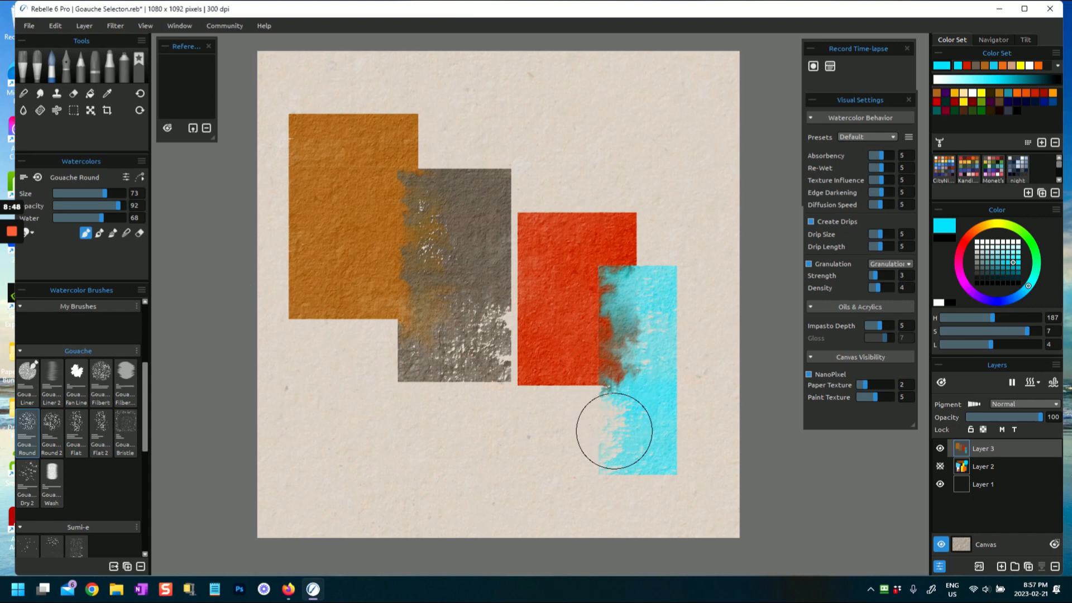
Wet Layer 3 and dry it again
left_click(1033, 383)
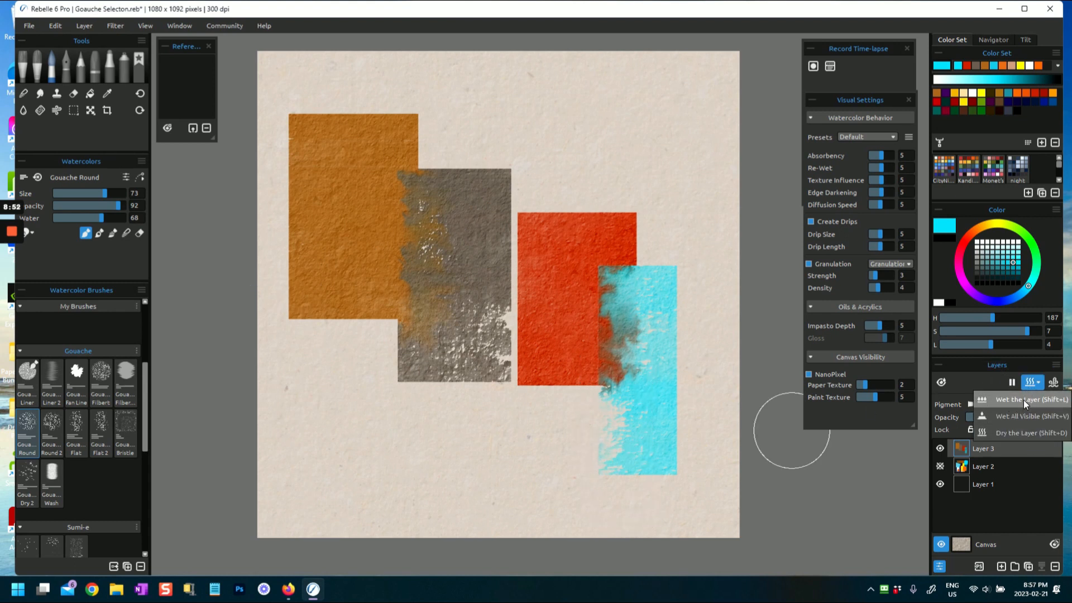
left_click(1017, 401)
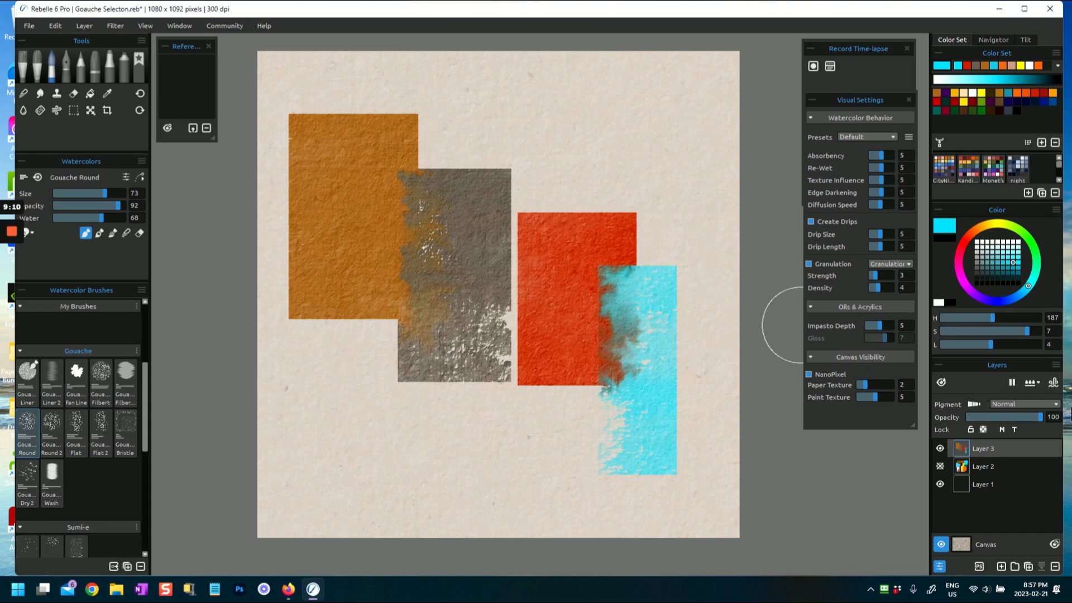
left_click(1028, 383)
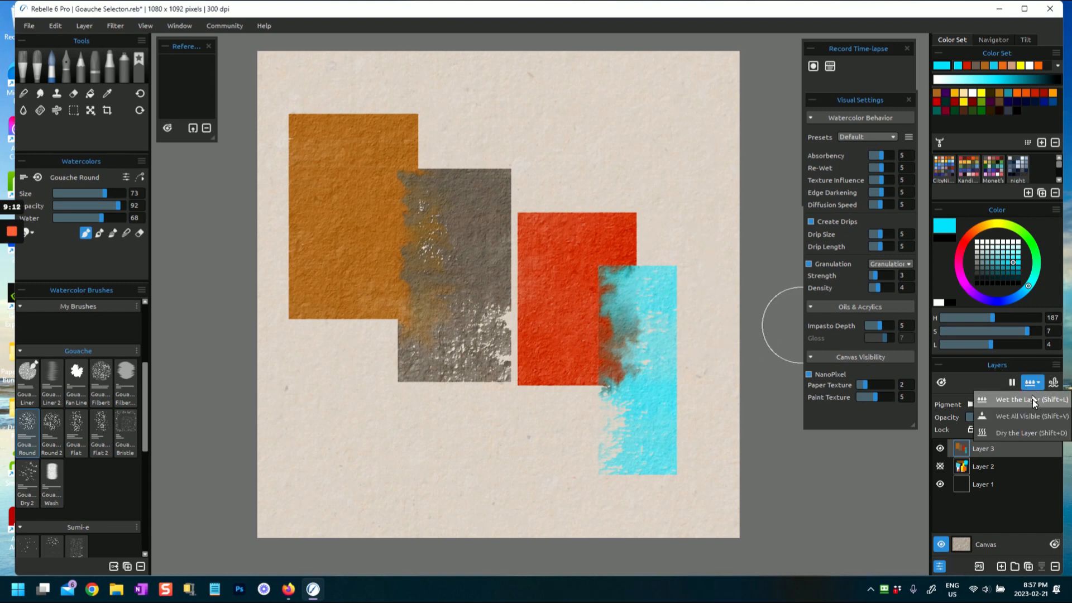
left_click(1016, 432)
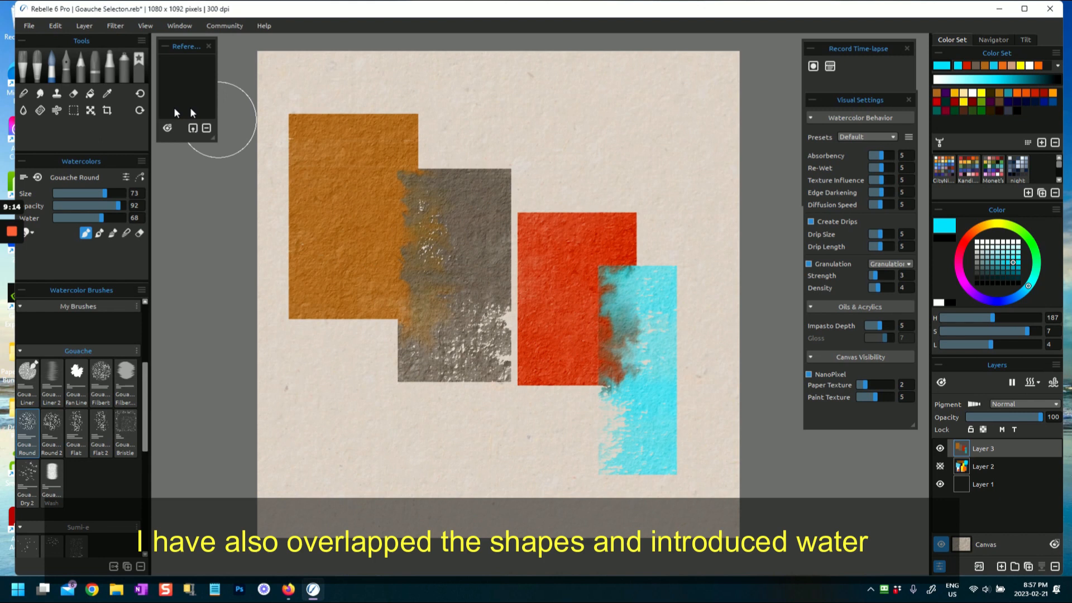
Draw an elliptical selection over the lower part of the grey-brown rectangle and dry Layer 3
left_click(74, 111)
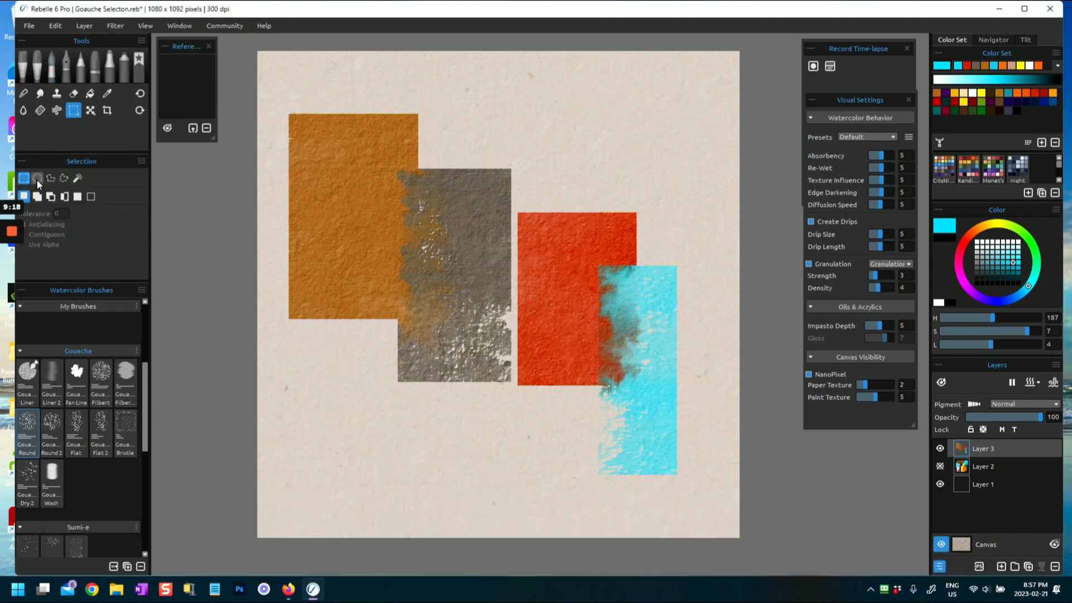
left_click(37, 179)
left_click_drag(449, 386, 470, 449)
left_click_drag(419, 354, 511, 381)
left_click_drag(508, 456, 506, 432)
left_click_drag(502, 371, 498, 380)
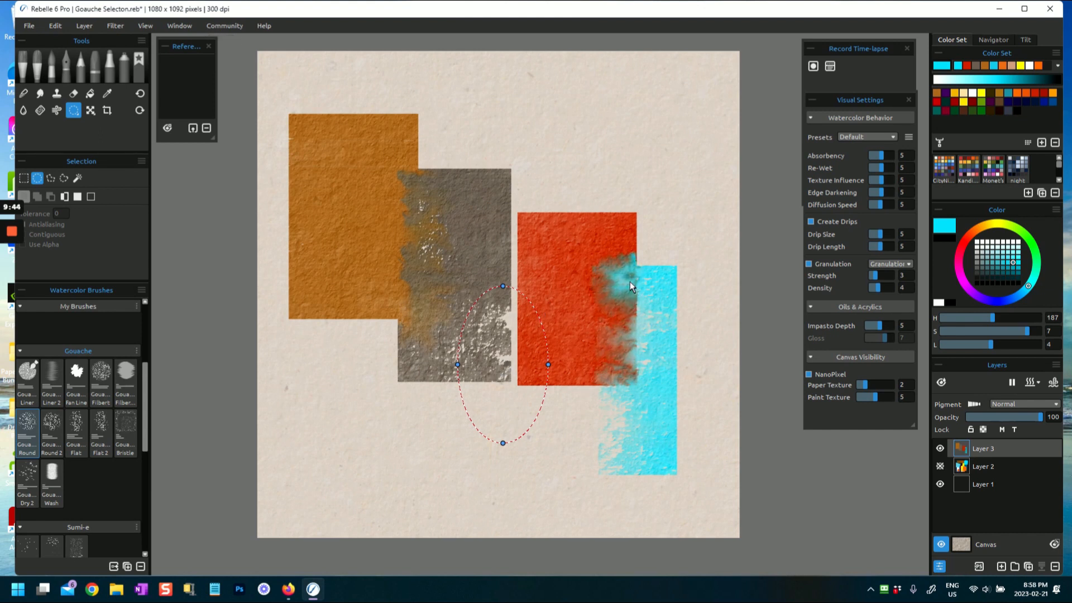
left_click(1029, 384)
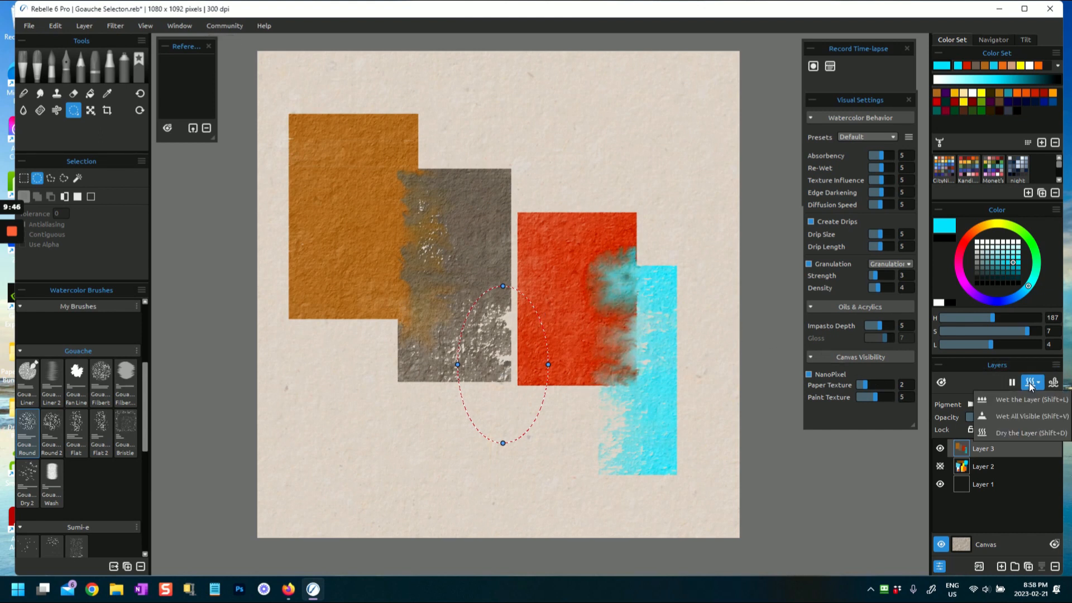
left_click(1022, 431)
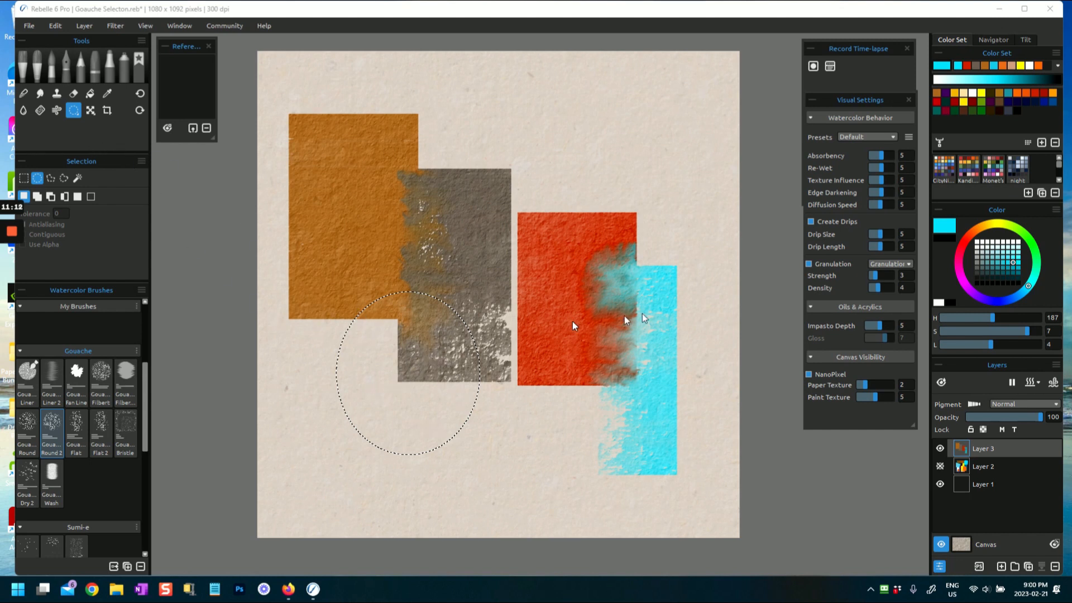
Paint yellow diagonal strokes inside the elliptical selection with the Gouache Round 2 brush over the orange and grey-brown areas
left_click(963, 103)
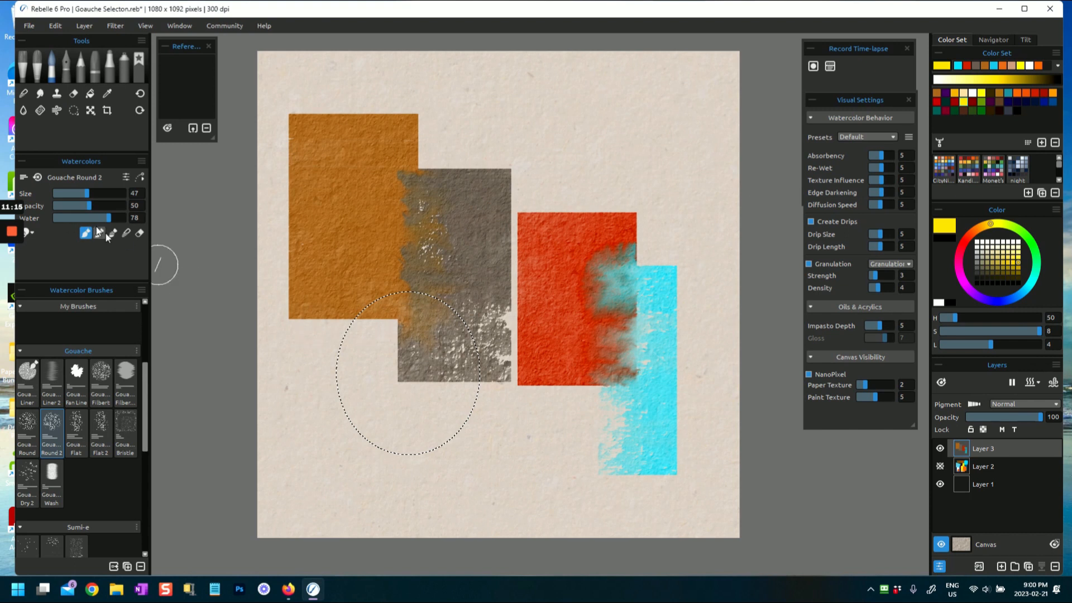
mouse_move(386, 318)
left_mouse_down()
mouse_move(455, 335)
mouse_move(464, 326)
left_mouse_up()
mouse_move(357, 307)
left_mouse_down()
mouse_move(455, 319)
mouse_move(479, 369)
left_mouse_up()
left_click_drag(391, 324, 477, 361)
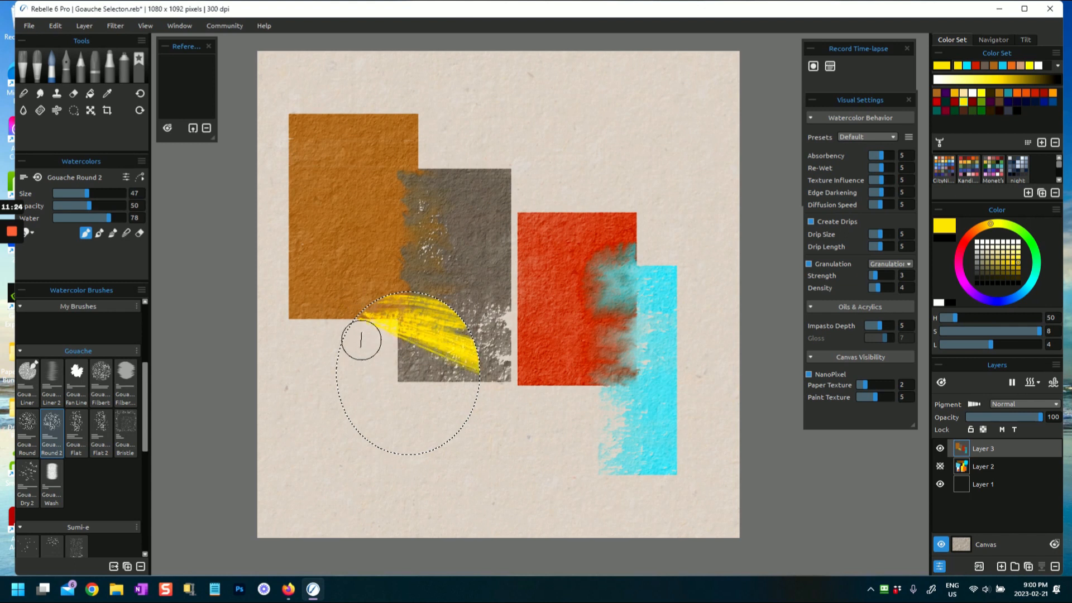
left_click_drag(352, 324, 480, 382)
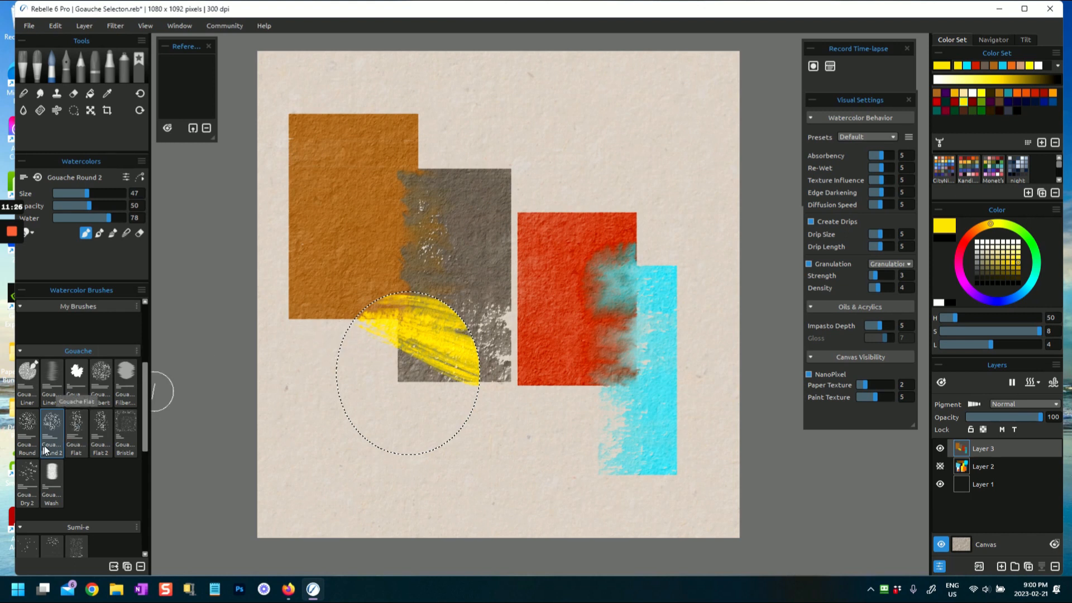
left_click_drag(352, 322, 507, 383)
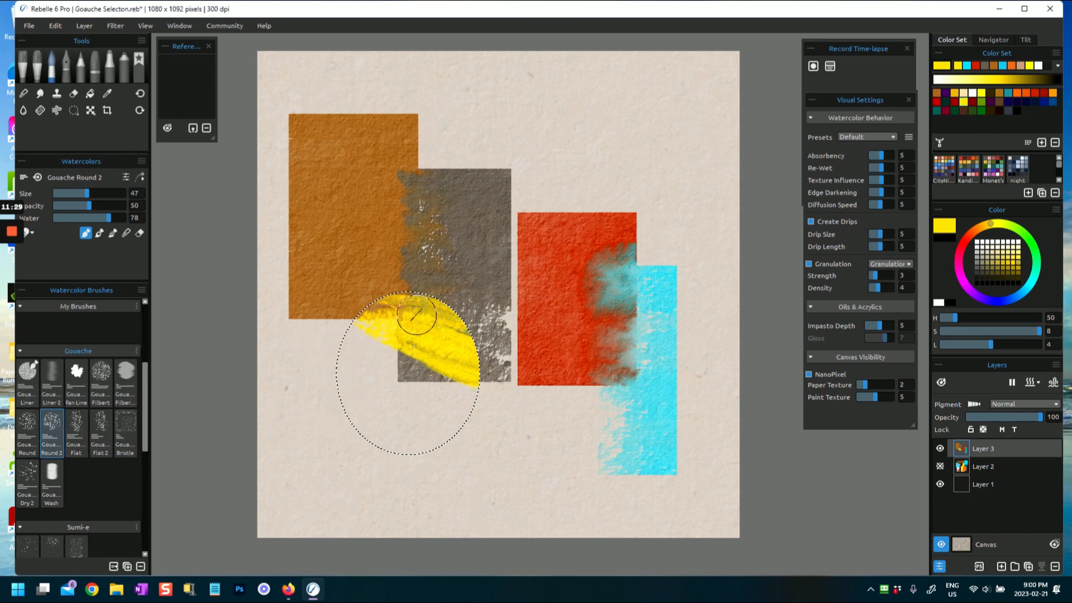
left_click_drag(393, 335, 478, 403)
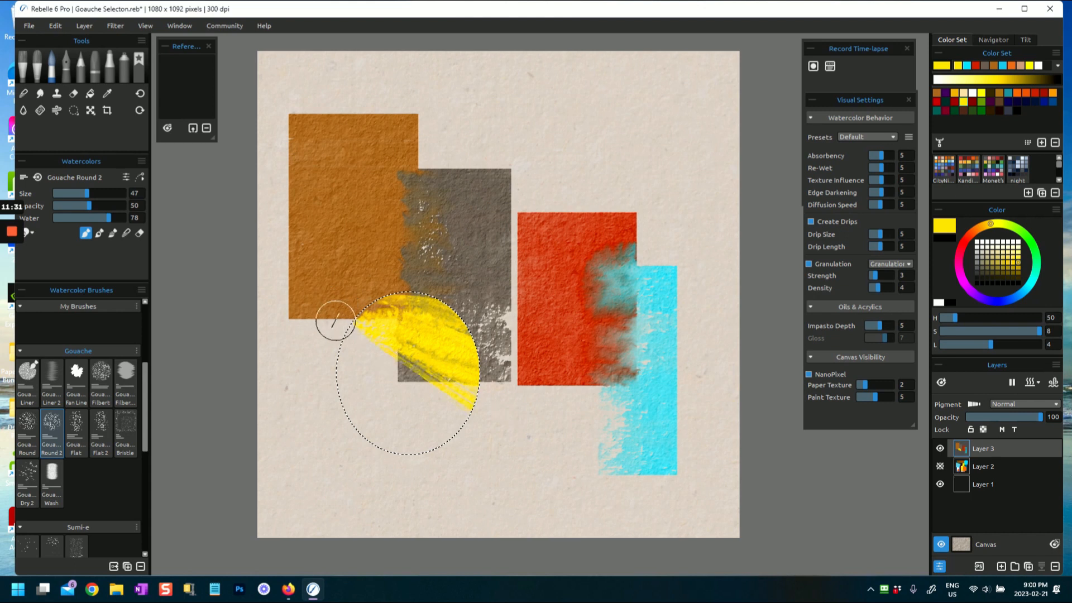
left_click_drag(319, 321, 468, 421)
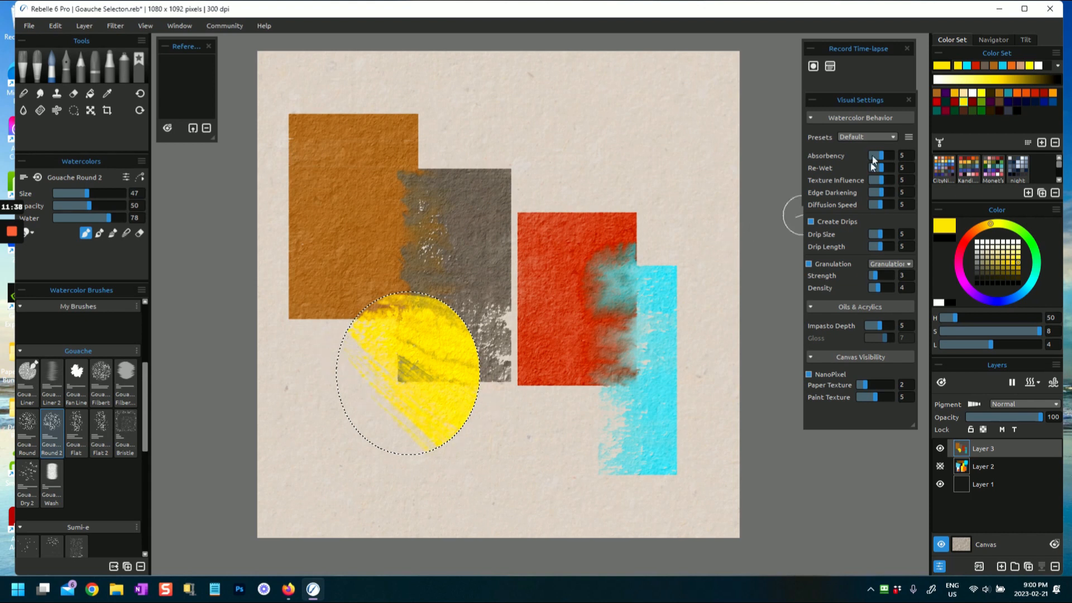
Lower the Diffusion Speed to 3 and fill the remaining gaps in the ellipse with yellow
left_click_drag(877, 205, 872, 205)
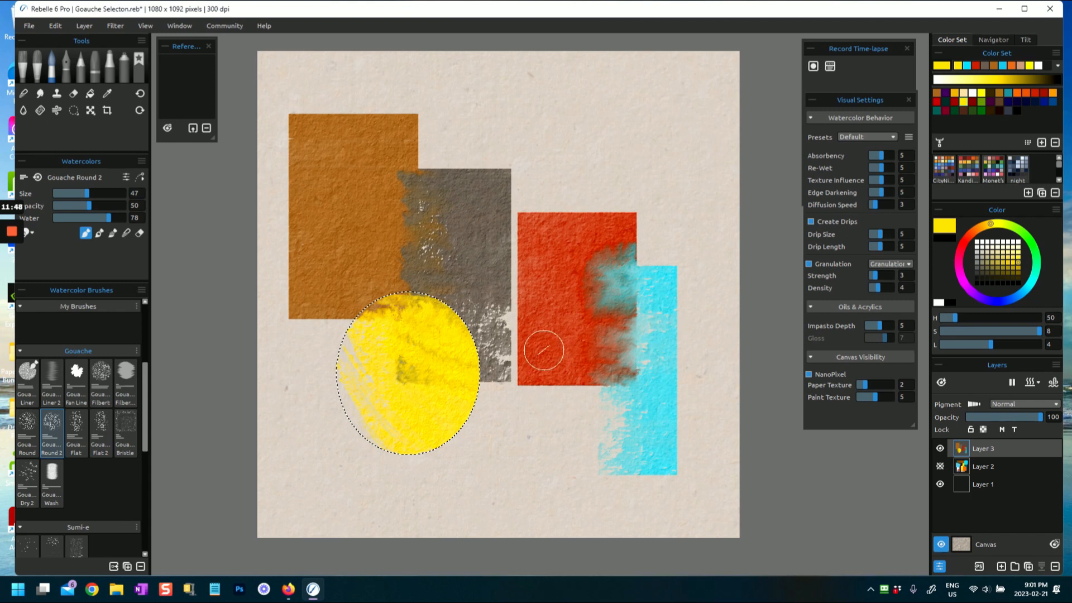
mouse_move(388, 339)
left_mouse_down()
mouse_move(382, 315)
mouse_move(423, 313)
mouse_move(388, 314)
left_mouse_up()
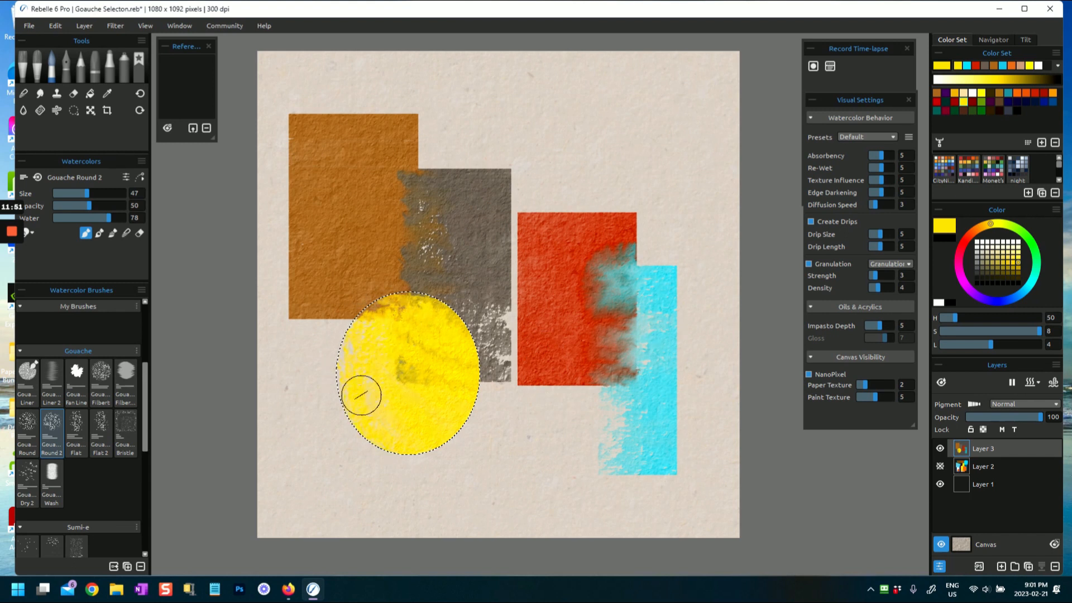
mouse_move(473, 429)
left_mouse_down()
mouse_move(385, 324)
mouse_move(400, 306)
mouse_move(403, 396)
left_mouse_up()
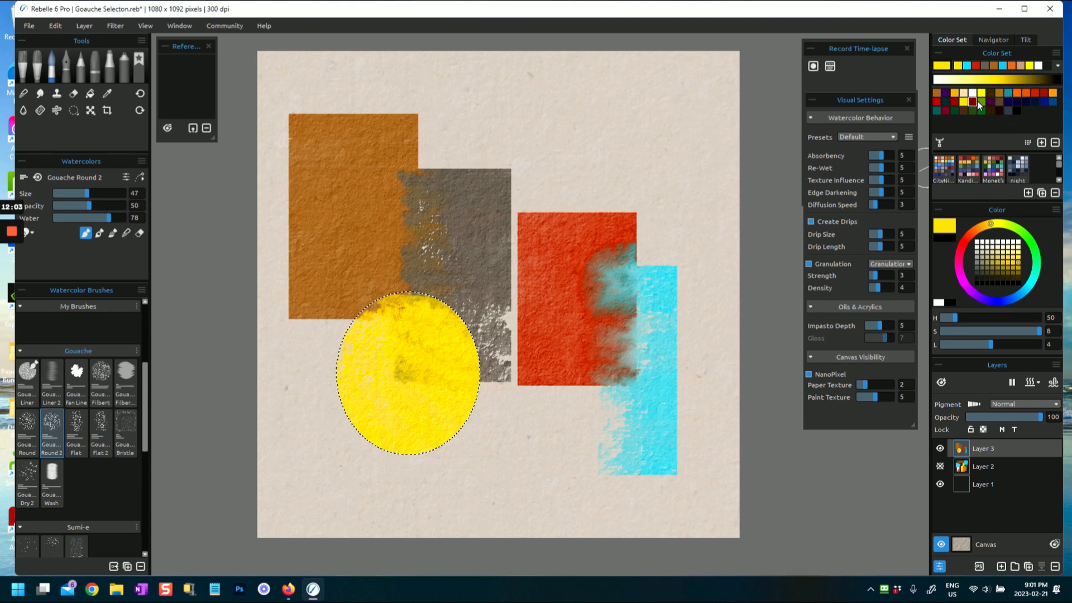
Brush curved white highlight strokes along the right side of the yellow ellipse
left_click(973, 93)
mouse_move(472, 363)
left_mouse_down()
mouse_move(426, 353)
mouse_move(435, 354)
mouse_move(415, 320)
mouse_move(441, 335)
mouse_move(446, 390)
mouse_move(426, 438)
mouse_move(456, 416)
left_mouse_up()
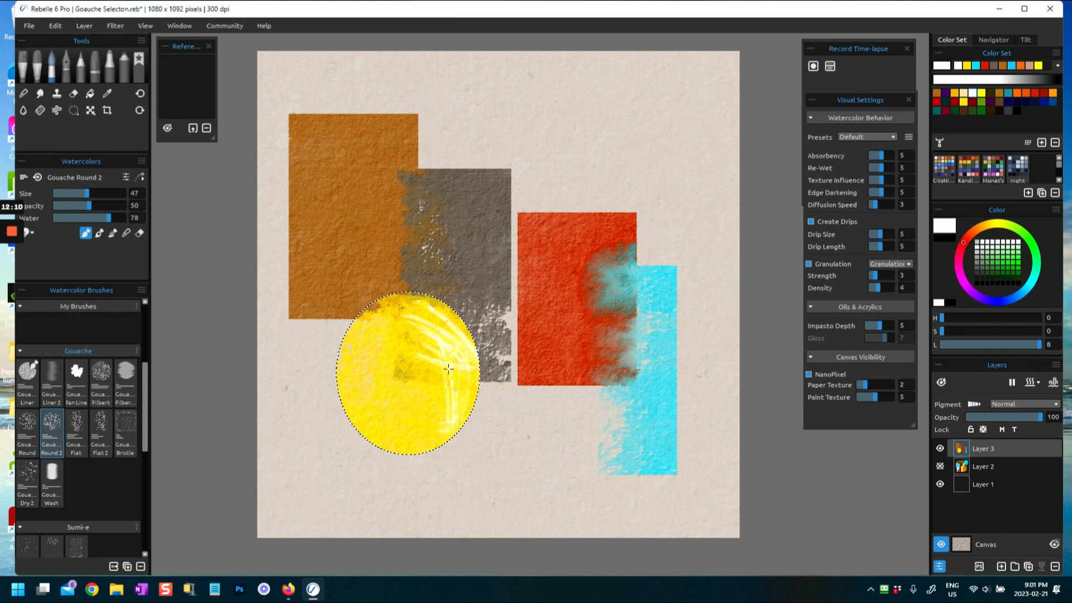
mouse_move(429, 326)
left_mouse_down()
mouse_move(418, 379)
mouse_move(399, 306)
mouse_move(456, 370)
left_mouse_up()
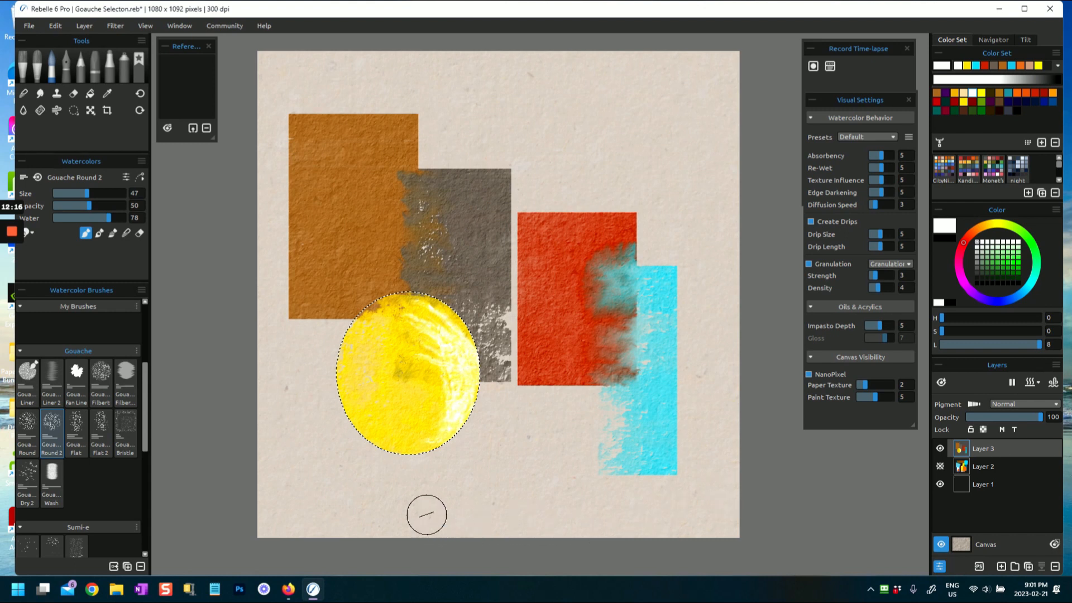
Deselect the yellow ellipse, wet Layer 3 so its paint spreads outward, and dry the layer
key("ctrl+d")
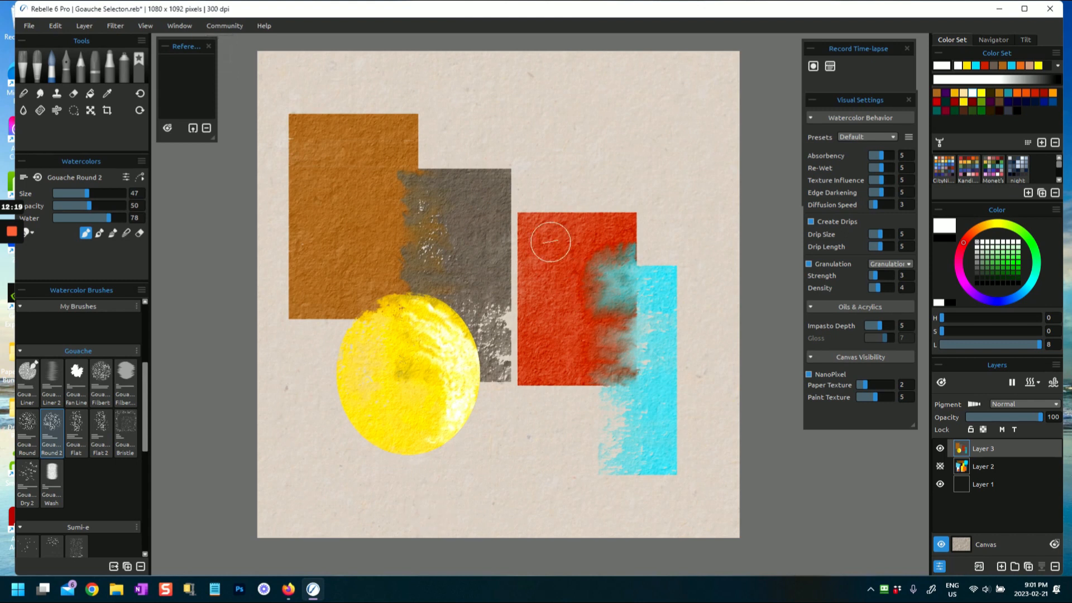
left_click(1038, 383)
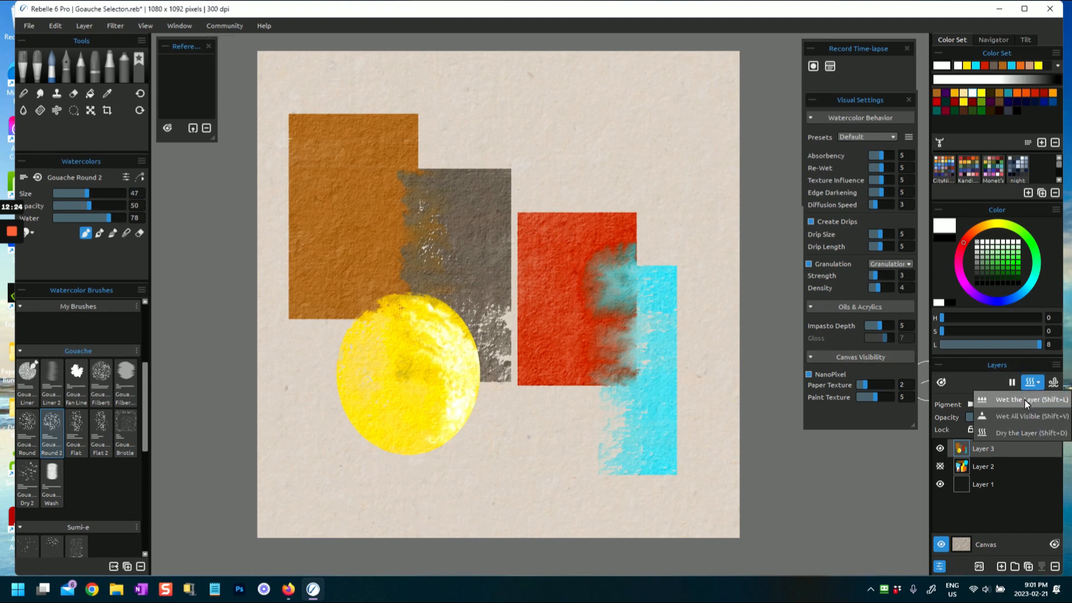
left_click(1022, 399)
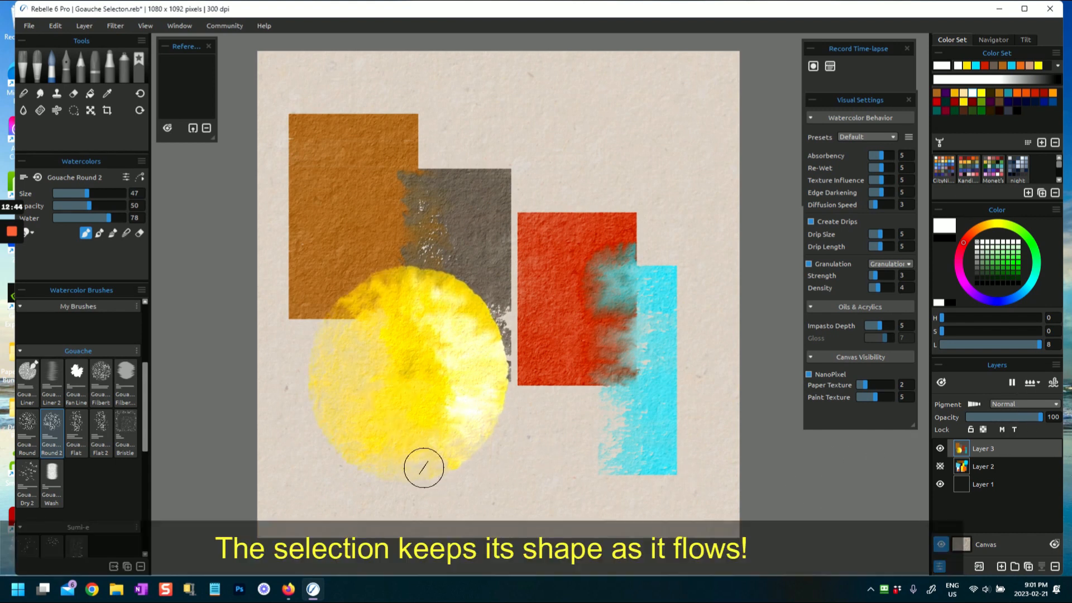
left_click(1033, 384)
left_click(1024, 430)
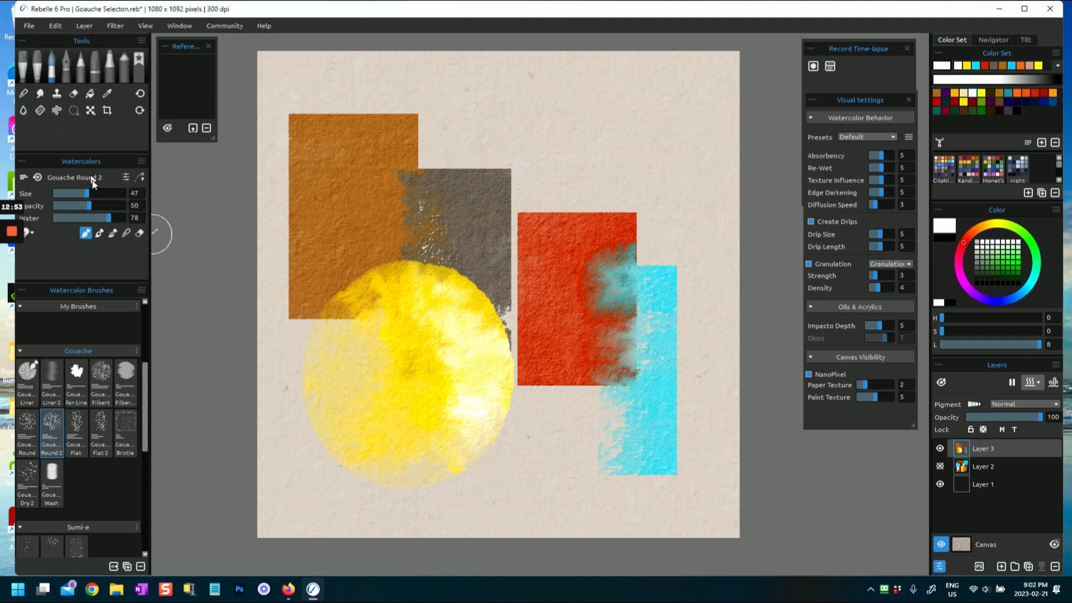
Draw a wide elliptical selection overlapping the tops of the red and cyan rectangles
left_click(75, 111)
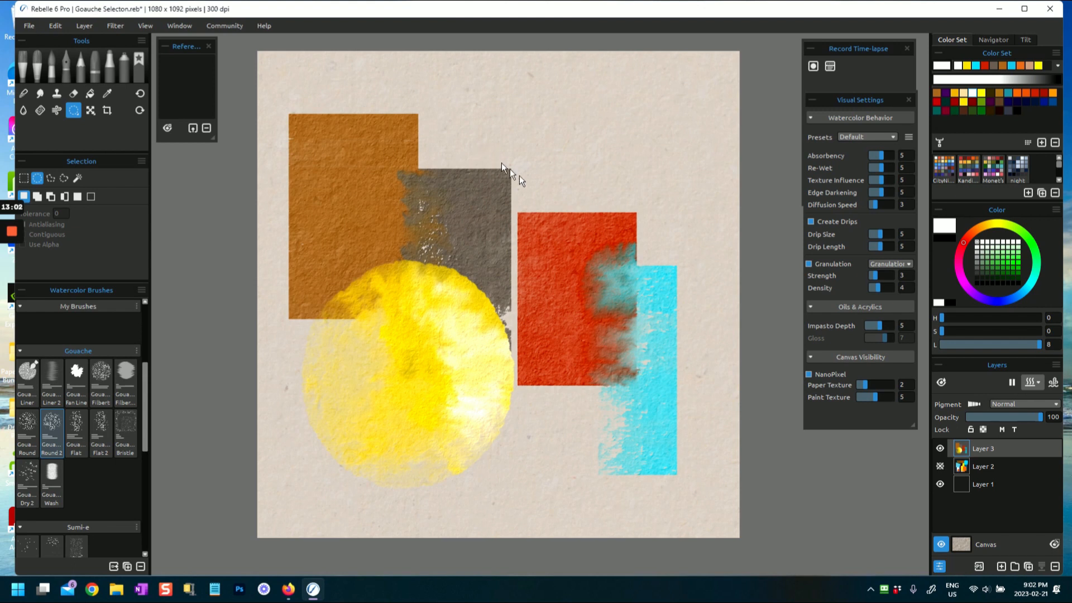
left_click_drag(589, 200, 712, 272)
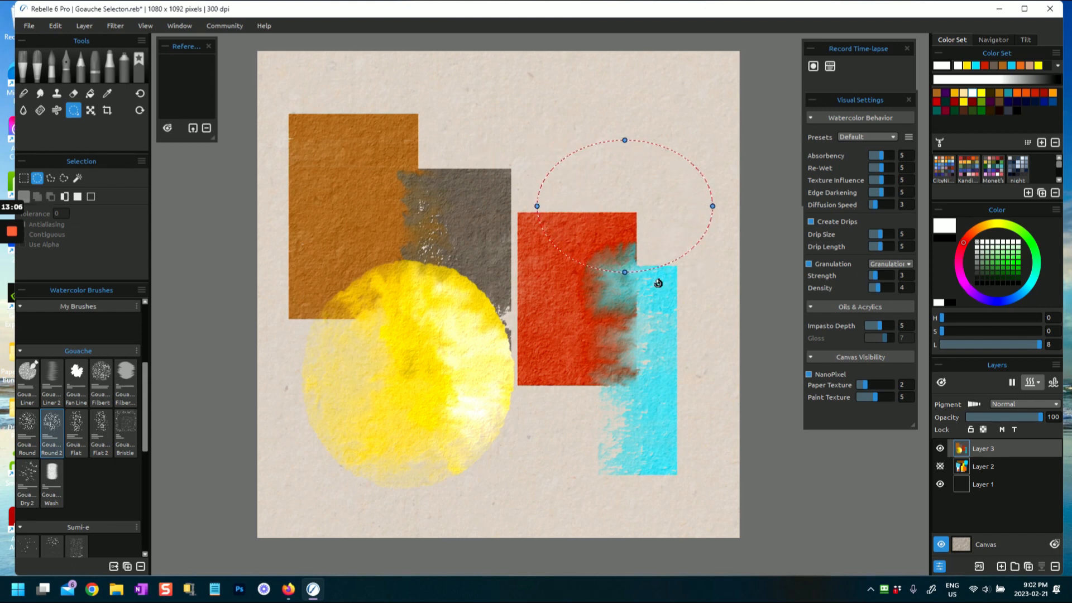
key("Return")
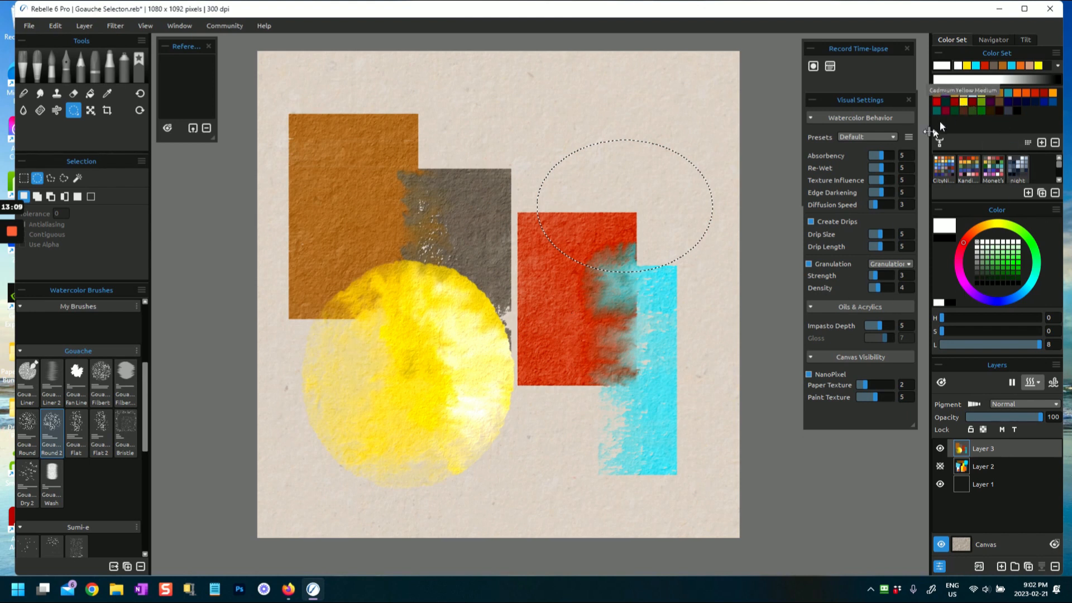
Paint curved dark blue strokes inside the elliptical selection with the Gouache Round 2 brush
left_click(1053, 103)
mouse_move(565, 179)
left_mouse_down()
mouse_move(651, 187)
mouse_move(592, 148)
mouse_move(689, 184)
mouse_move(646, 216)
mouse_move(642, 235)
mouse_move(553, 224)
mouse_move(650, 284)
left_mouse_up()
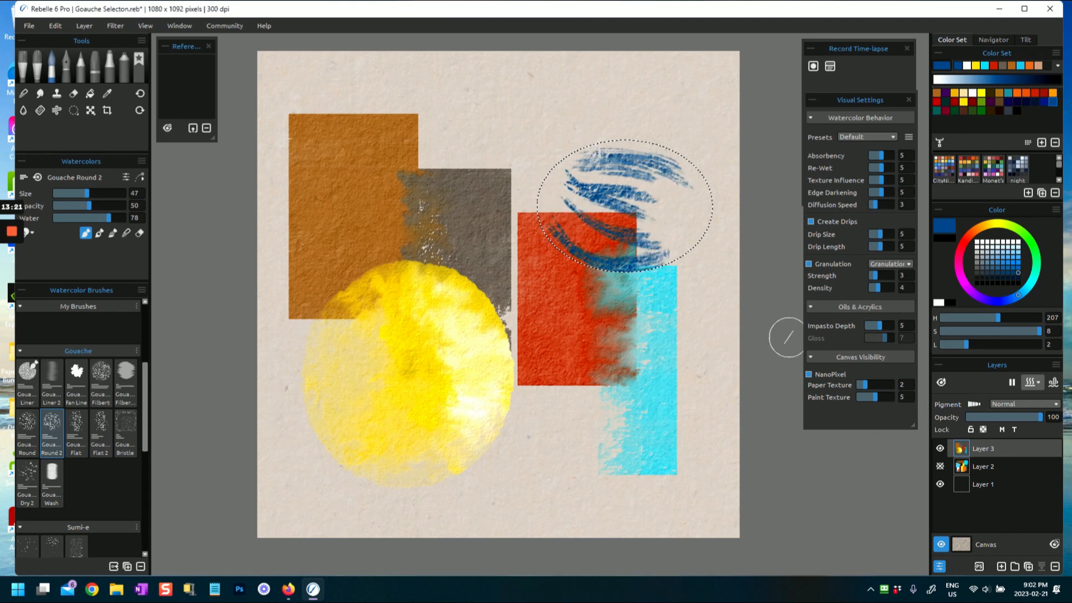
mouse_move(536, 179)
left_mouse_down()
mouse_move(610, 199)
mouse_move(550, 182)
mouse_move(609, 174)
mouse_move(573, 152)
mouse_move(680, 161)
mouse_move(594, 146)
mouse_move(704, 195)
mouse_move(670, 164)
mouse_move(702, 238)
mouse_move(556, 206)
mouse_move(603, 230)
mouse_move(541, 205)
mouse_move(676, 225)
mouse_move(566, 209)
mouse_move(628, 169)
mouse_move(565, 210)
mouse_move(595, 169)
mouse_move(572, 240)
left_mouse_up()
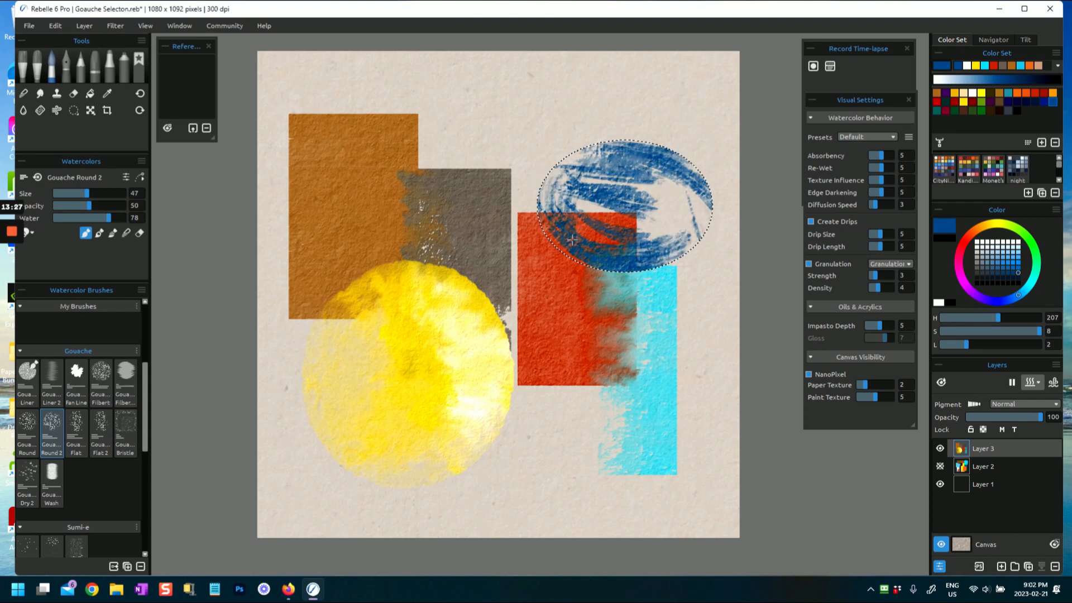
Turn on Pigment color mixing for Layer 3 and fill the remaining gaps in the ellipse with dark blue
left_click(972, 404)
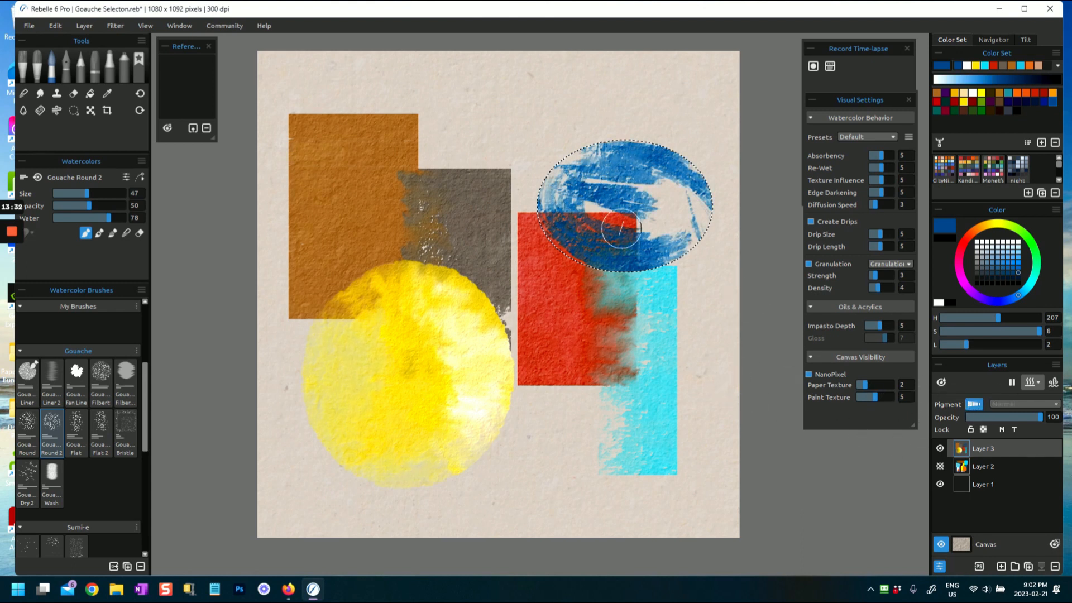
mouse_move(609, 223)
left_mouse_down()
mouse_move(575, 201)
mouse_move(692, 215)
mouse_move(561, 168)
mouse_move(592, 151)
mouse_move(692, 223)
mouse_move(603, 193)
mouse_move(589, 206)
mouse_move(642, 195)
mouse_move(592, 162)
mouse_move(598, 227)
mouse_move(668, 230)
mouse_move(592, 176)
mouse_move(684, 226)
mouse_move(581, 198)
mouse_move(612, 185)
mouse_move(697, 184)
mouse_move(698, 207)
mouse_move(571, 222)
left_mouse_up()
left_click_drag(643, 166, 656, 188)
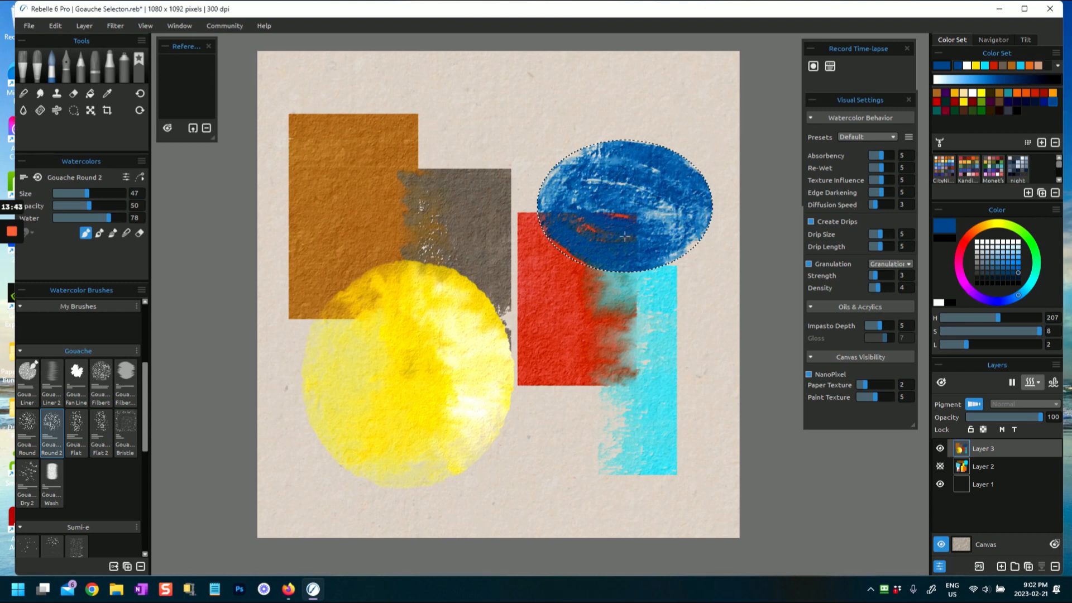
Swirl light blue strokes over the middle of the dark blue ellipse, first with Pigment mixing on and again with it off
left_click(1007, 257)
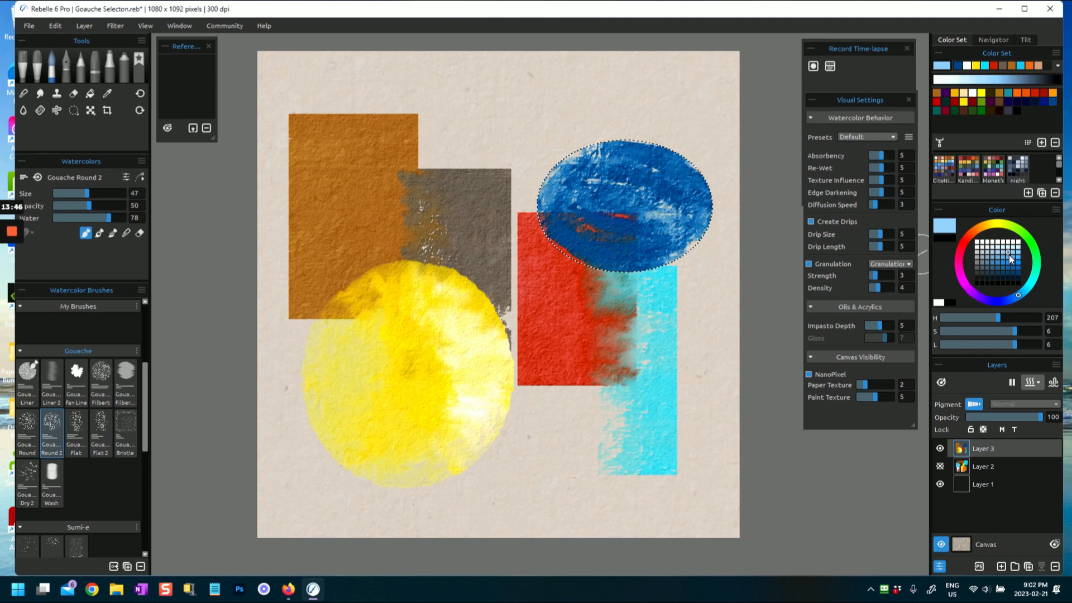
mouse_move(627, 218)
left_mouse_down()
mouse_move(570, 178)
mouse_move(681, 218)
mouse_move(602, 167)
mouse_move(625, 170)
mouse_move(558, 212)
mouse_move(659, 234)
mouse_move(601, 241)
left_mouse_up()
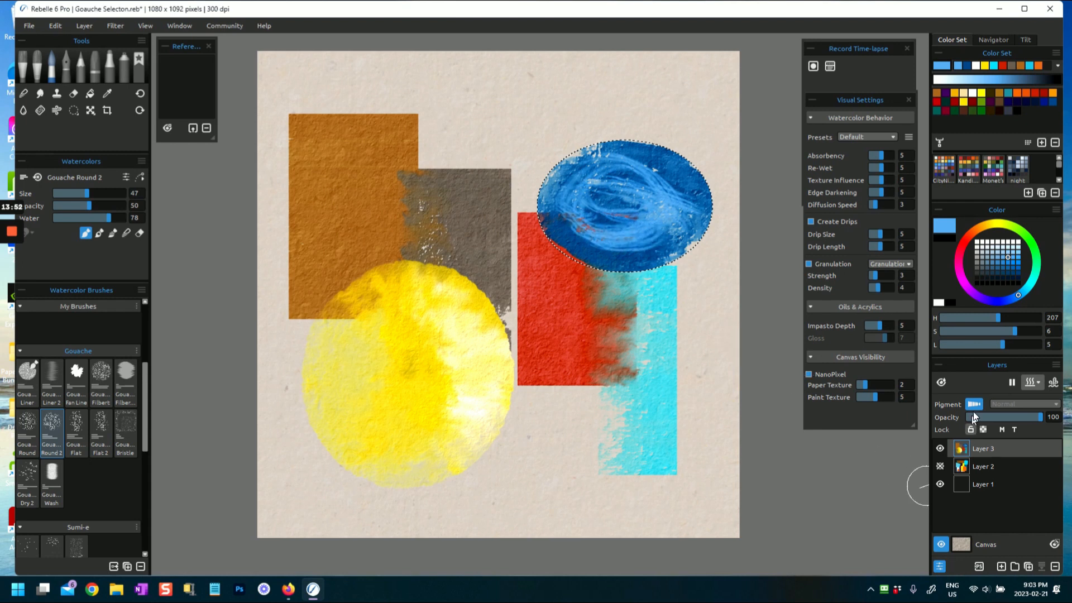
left_click(974, 403)
mouse_move(592, 193)
left_mouse_down()
mouse_move(570, 151)
mouse_move(648, 167)
mouse_move(644, 217)
mouse_move(574, 225)
mouse_move(664, 246)
mouse_move(677, 210)
mouse_move(647, 254)
mouse_move(578, 243)
mouse_move(658, 260)
mouse_move(566, 218)
mouse_move(591, 192)
mouse_move(580, 204)
mouse_move(681, 194)
mouse_move(608, 164)
mouse_move(654, 252)
mouse_move(606, 168)
mouse_move(595, 225)
left_mouse_up()
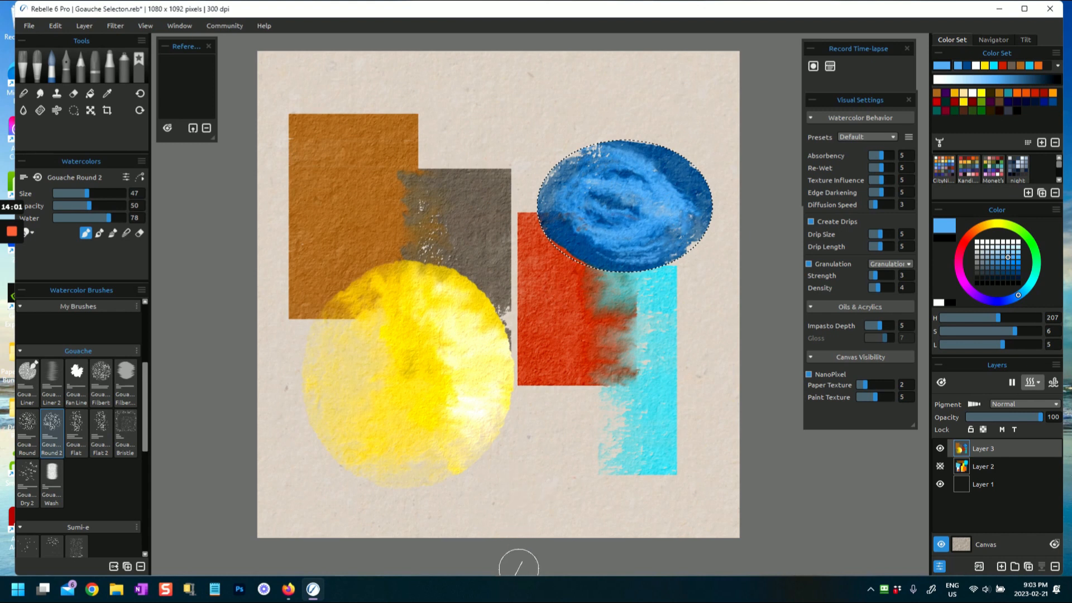
Brush near-white highlights into the centre of the blue ellipse and remove the elliptical selection
left_click(987, 243)
mouse_move(631, 168)
left_mouse_down()
mouse_move(603, 190)
mouse_move(626, 213)
mouse_move(616, 230)
mouse_move(659, 193)
mouse_move(642, 218)
mouse_move(608, 179)
mouse_move(629, 207)
left_mouse_up()
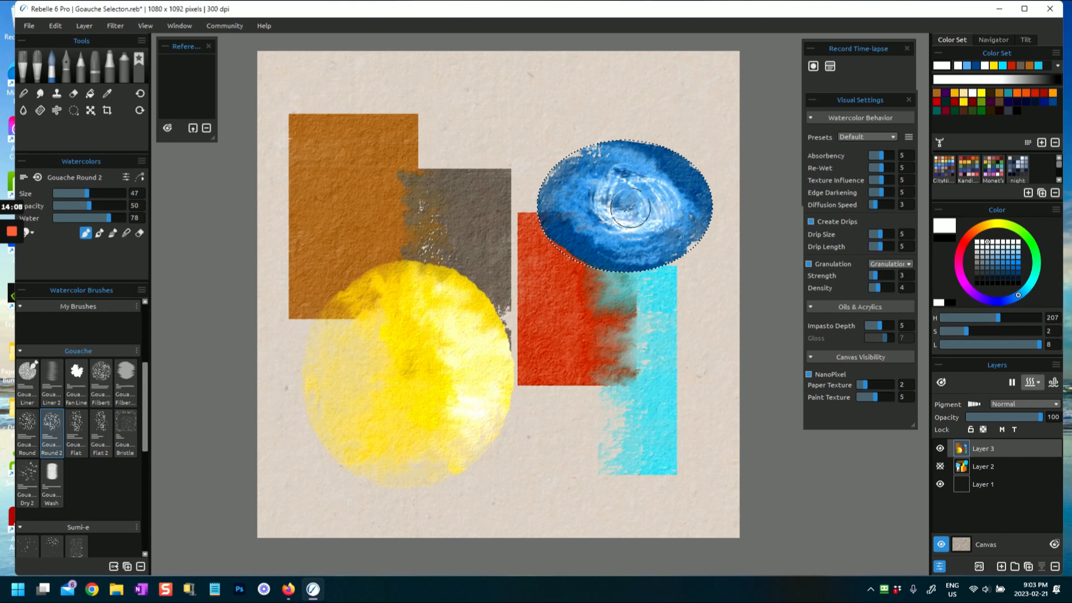
key("ctrl+d")
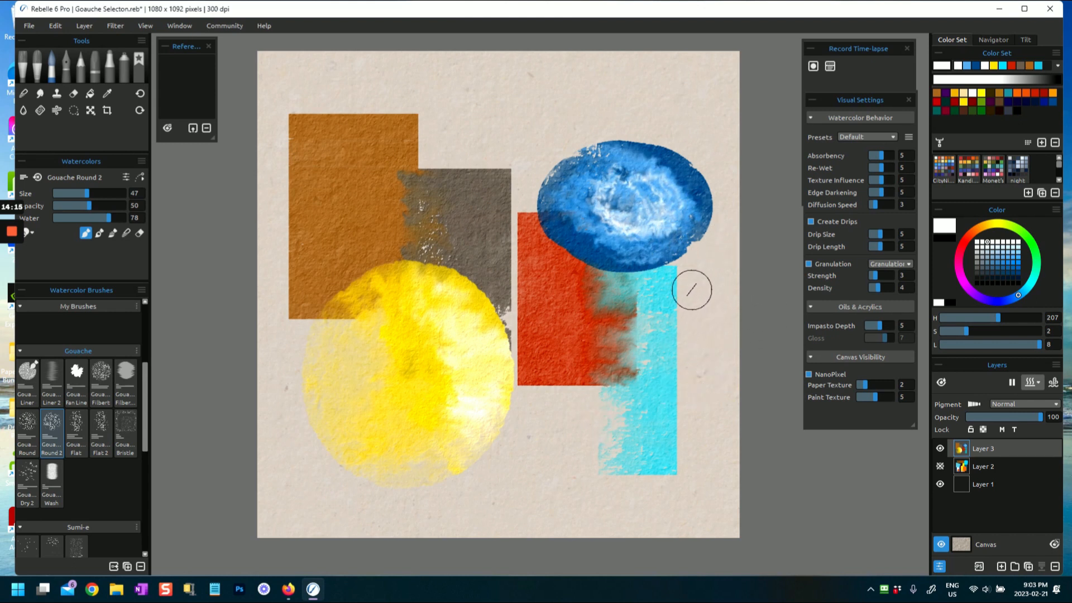
mouse_move(665, 184)
left_mouse_down()
mouse_move(632, 159)
mouse_move(589, 238)
mouse_move(622, 219)
mouse_move(646, 247)
mouse_move(640, 210)
mouse_move(595, 179)
mouse_move(642, 212)
mouse_move(606, 181)
mouse_move(647, 227)
mouse_move(611, 227)
mouse_move(617, 177)
mouse_move(651, 216)
mouse_move(579, 218)
mouse_move(614, 210)
mouse_move(583, 215)
mouse_move(612, 191)
mouse_move(633, 219)
left_mouse_up()
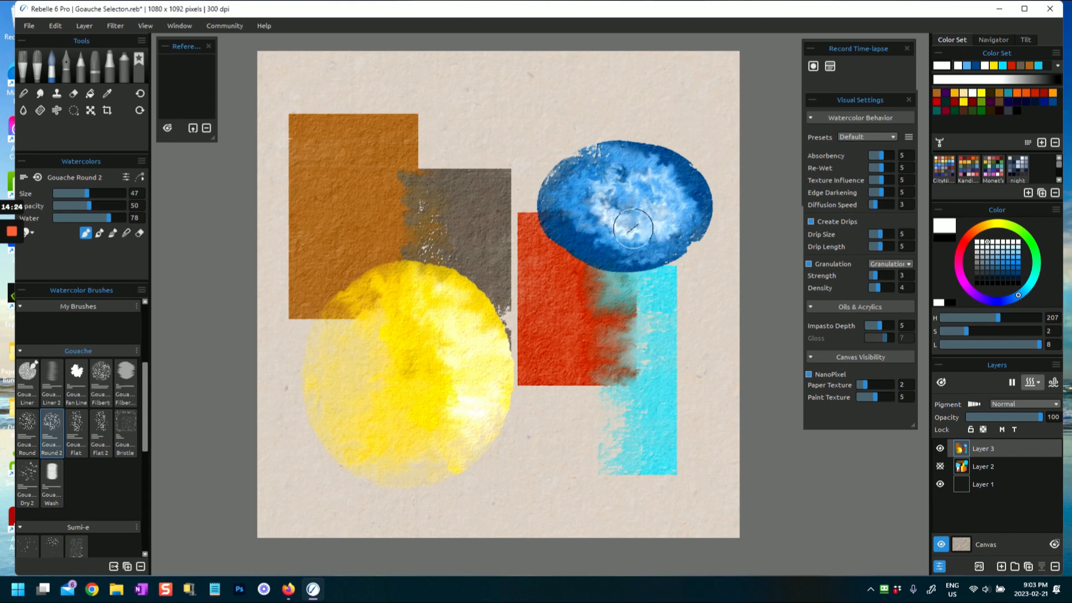
Wet Layer 3 to let the blue ellipse spread past its edge, and dry the layer
left_click(1031, 385)
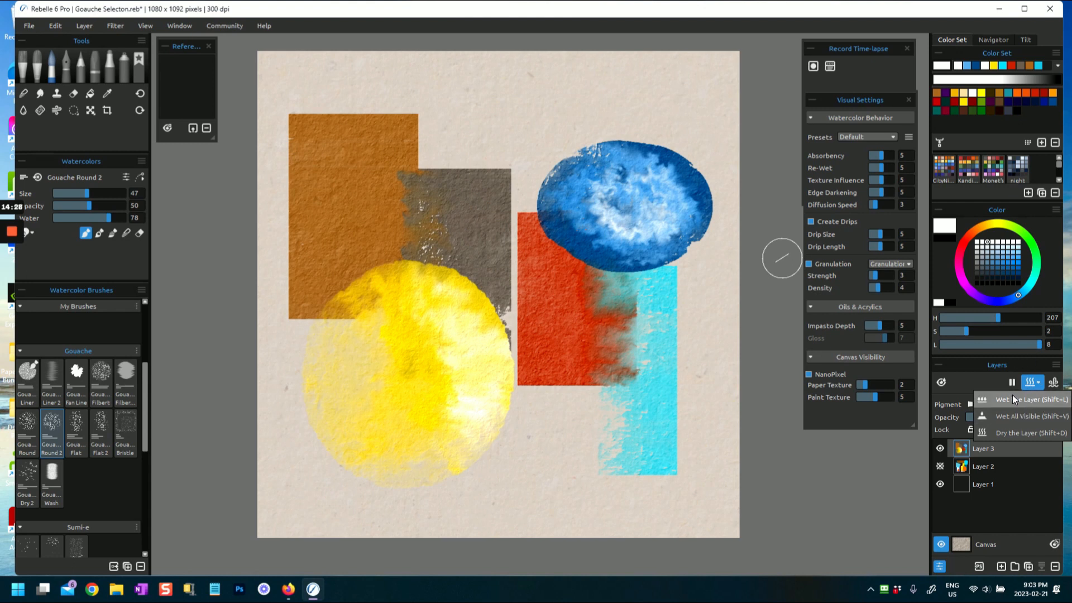
left_click(1010, 400)
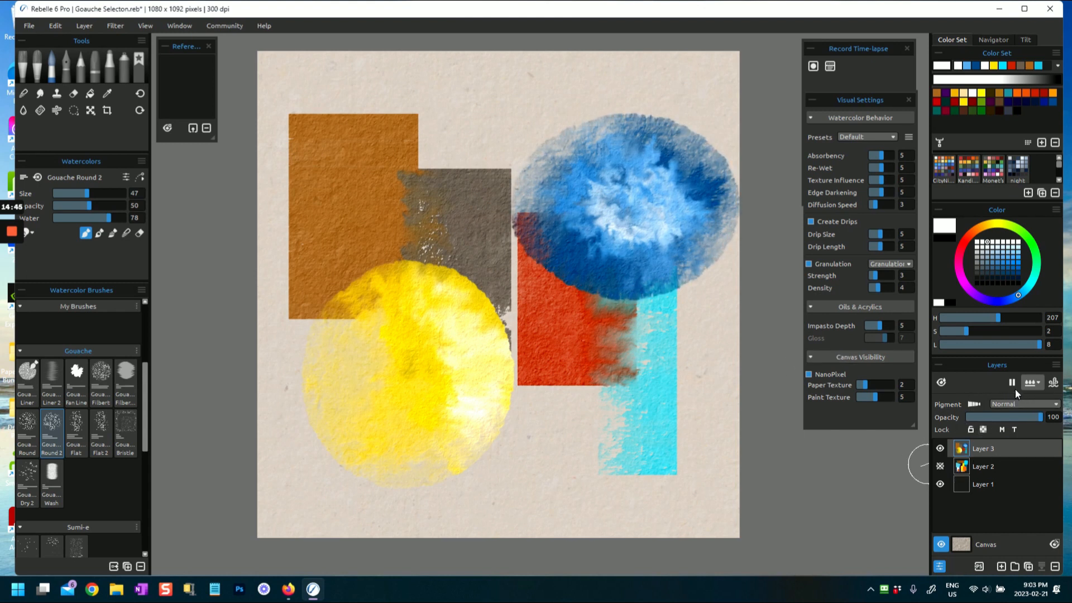
left_click(1030, 385)
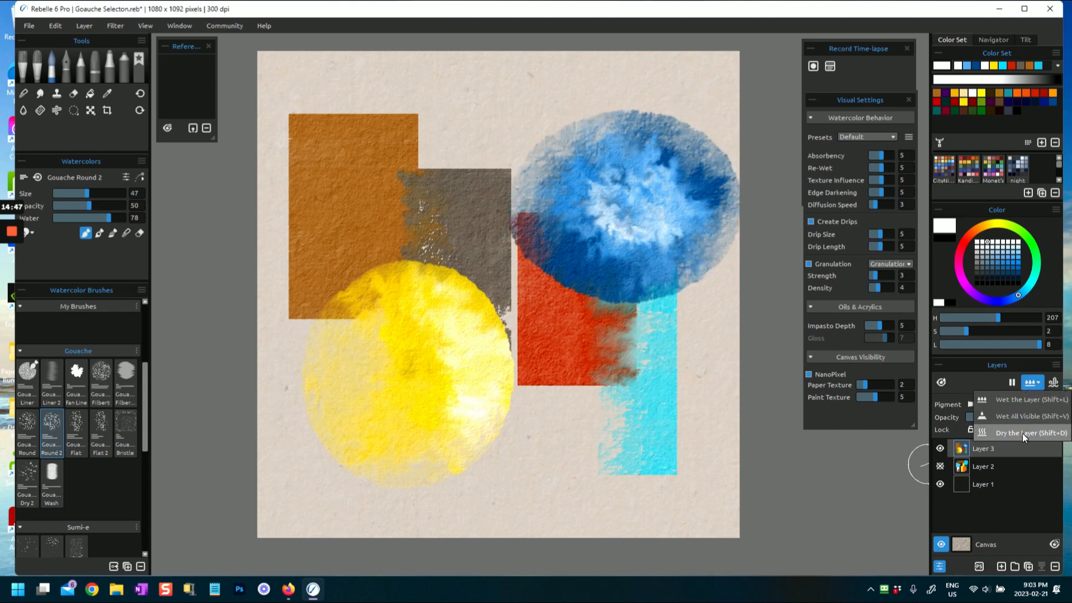
left_click(1022, 433)
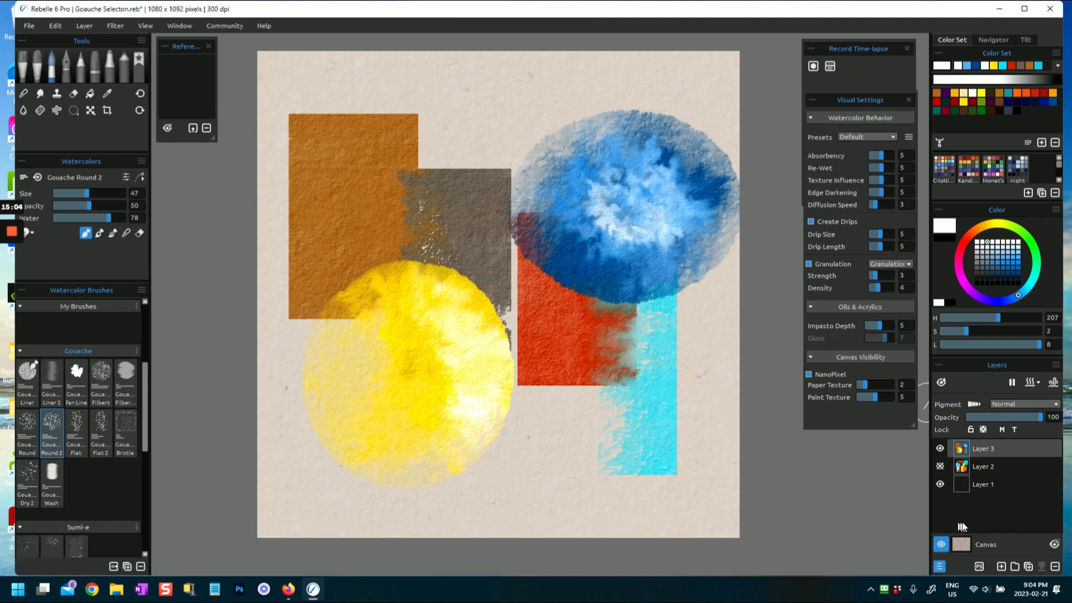
Add a new layer above Layer 3 and draw a slanted polygonal selection across the lower cyan rectangle
left_click(1001, 567)
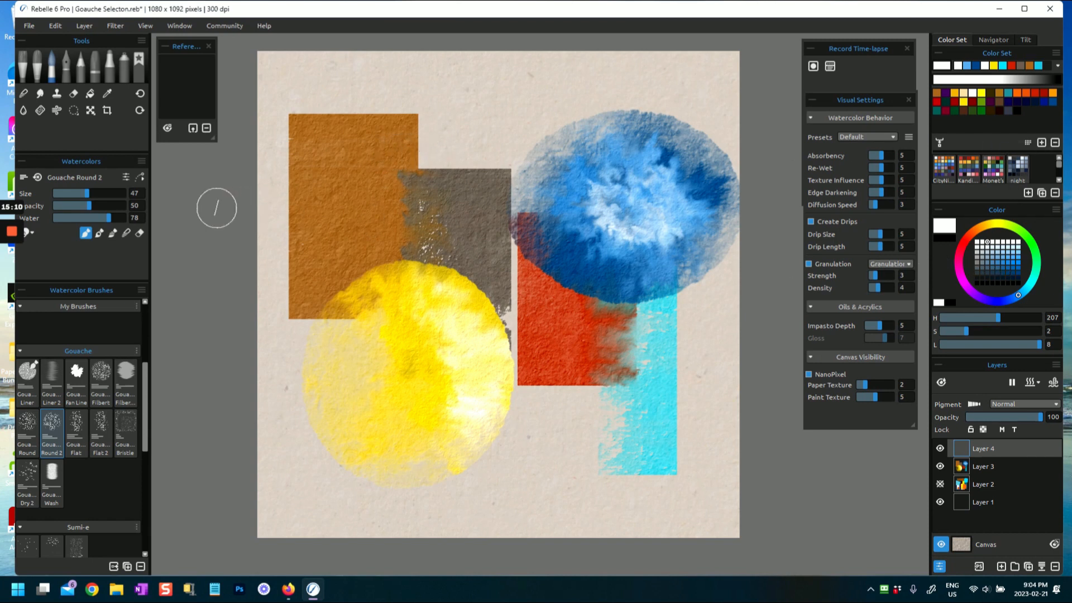
left_click(74, 112)
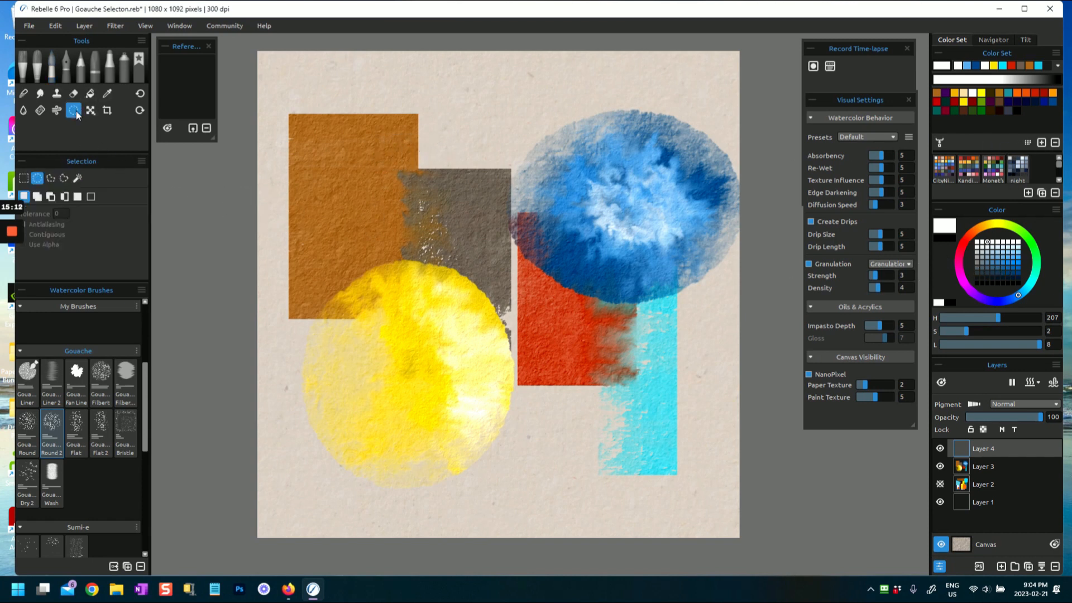
left_click(51, 177)
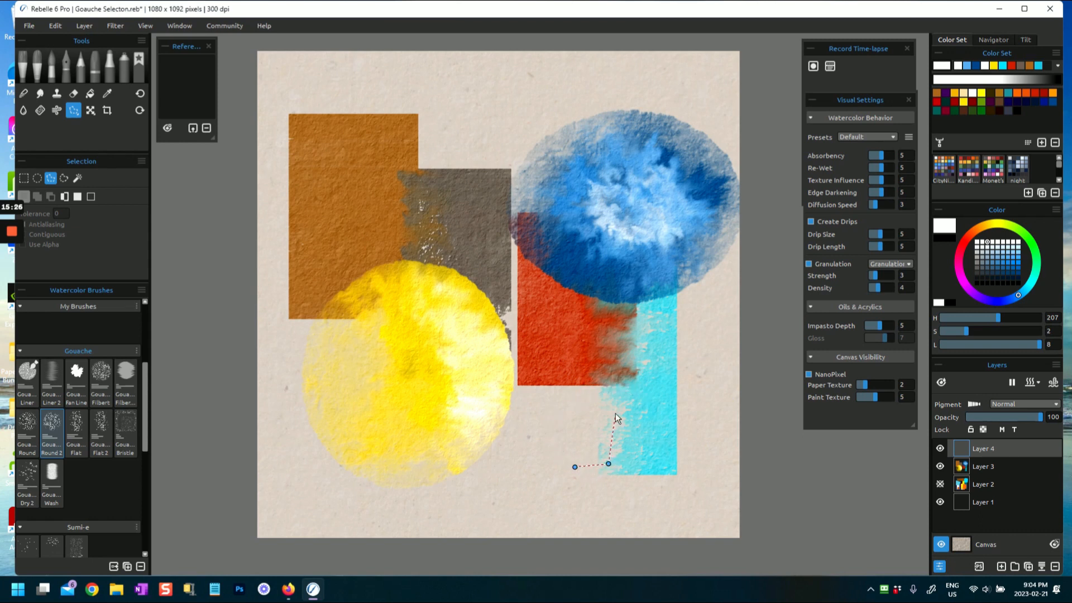
left_click(575, 465)
left_click_drag(553, 440, 522, 448)
key("Return")
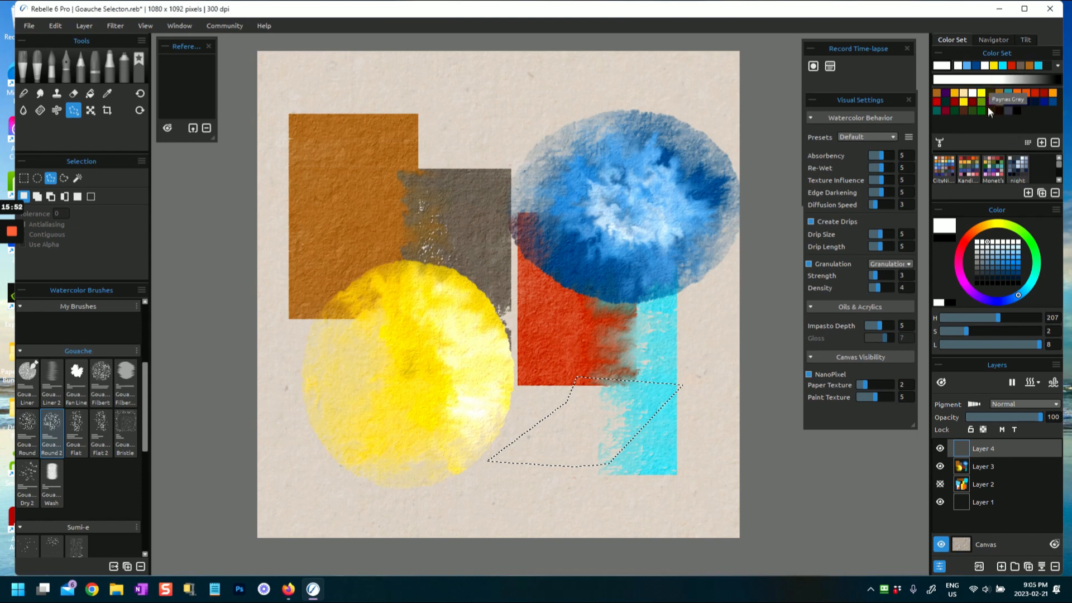
Paint orange diagonal strokes inside the polygonal selection with the Gouache Bristle brush
left_click(1054, 94)
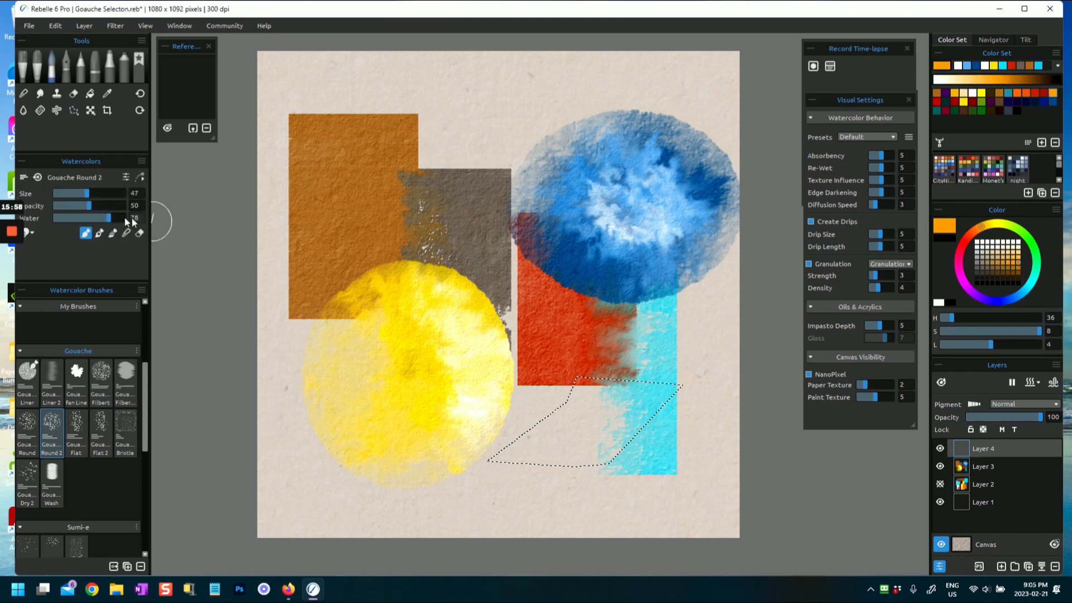
left_click(126, 425)
left_click_drag(552, 435, 615, 403)
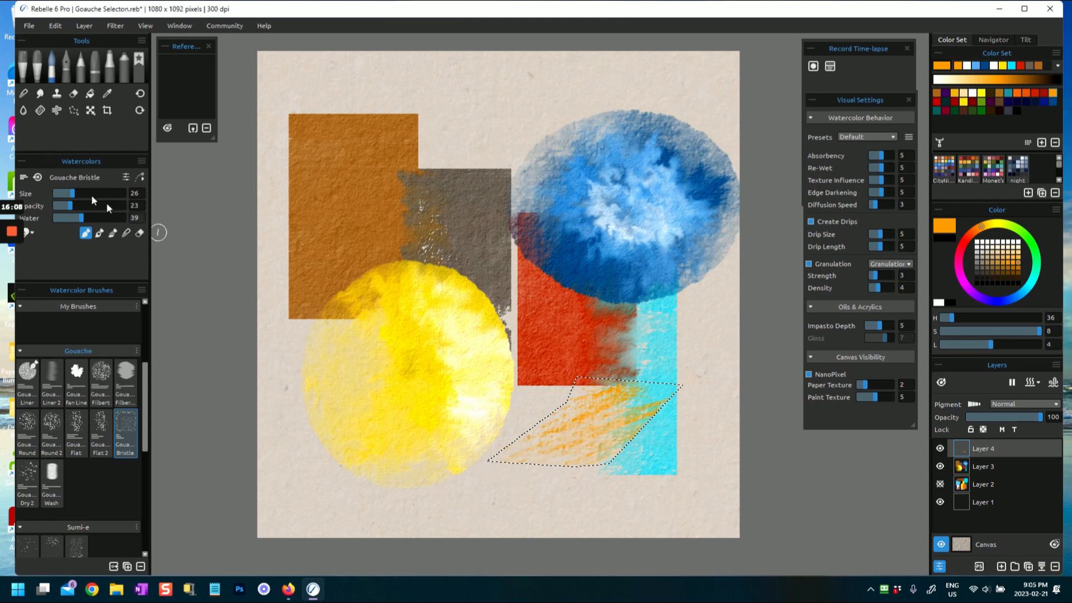
Enlarge the Gouache Bristle brush to size 77 and fill the whole polygonal selection with solid orange
left_click_drag(72, 194, 107, 193)
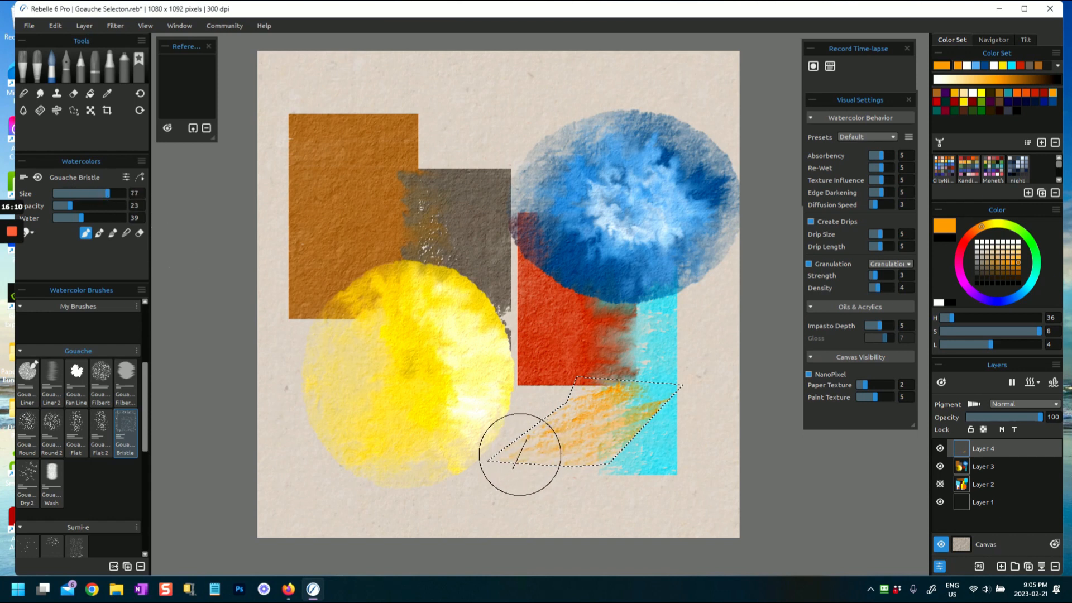
left_click_drag(483, 459, 678, 375)
left_click_drag(508, 417, 631, 401)
mouse_move(474, 464)
left_mouse_down()
mouse_move(656, 422)
mouse_move(515, 474)
mouse_move(714, 422)
mouse_move(515, 456)
mouse_move(482, 451)
mouse_move(693, 375)
mouse_move(493, 434)
mouse_move(699, 369)
left_mouse_up()
left_click_drag(483, 462, 645, 467)
left_click_drag(440, 523, 613, 424)
left_click_drag(465, 474, 672, 404)
left_click_drag(503, 477, 675, 402)
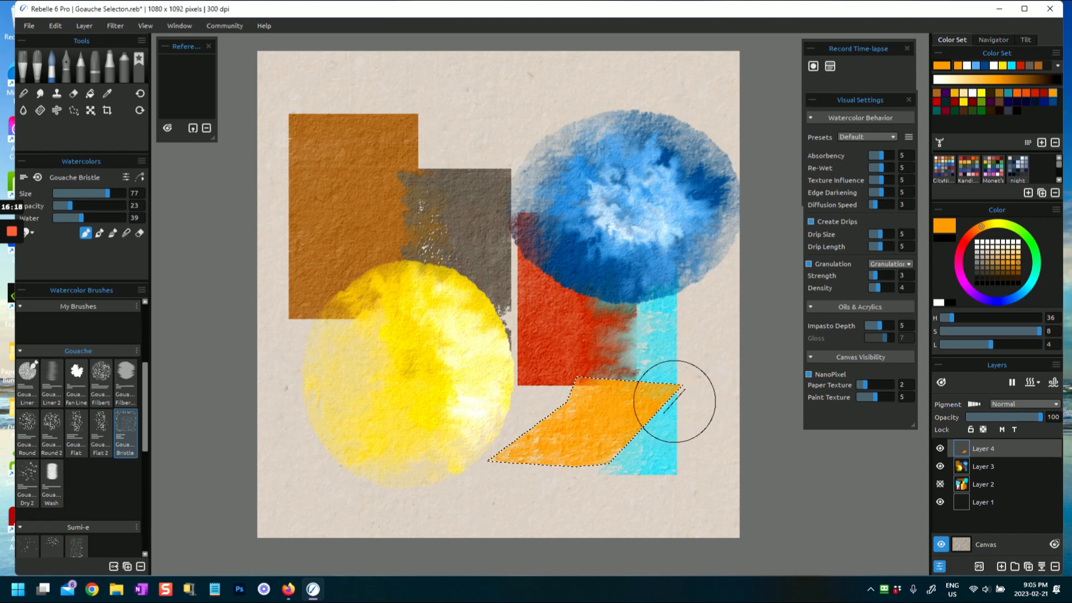
left_click_drag(449, 509, 632, 392)
left_click_drag(538, 477, 651, 416)
left_click_drag(503, 469, 609, 400)
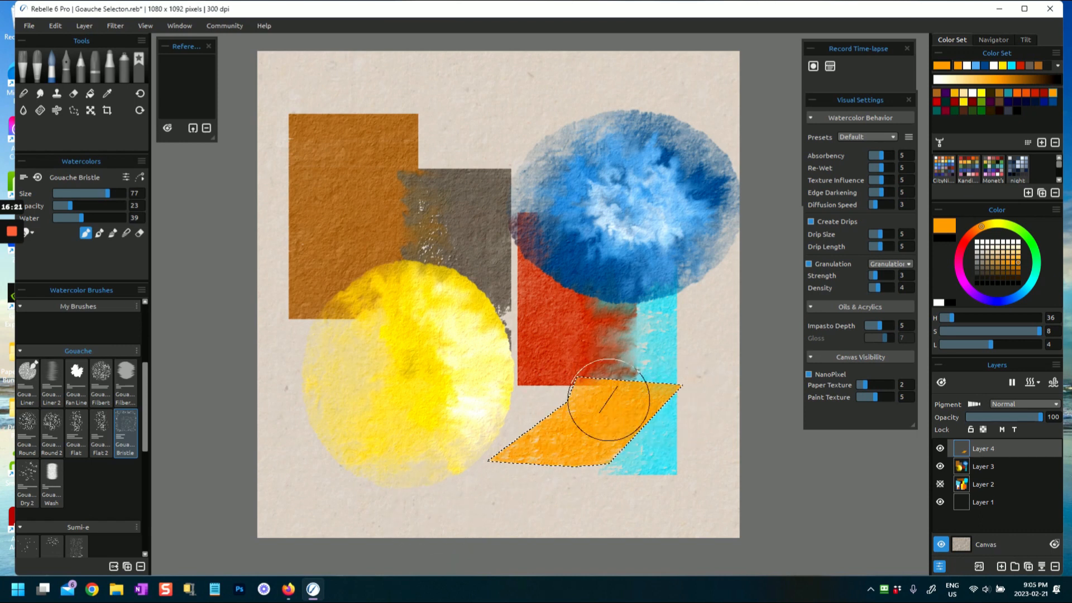
Shade the orange shape's upper end with muted tan and with dark brown at size 71, Opacity 87 and Water 33, and deselect
left_click(996, 263)
left_click(992, 262)
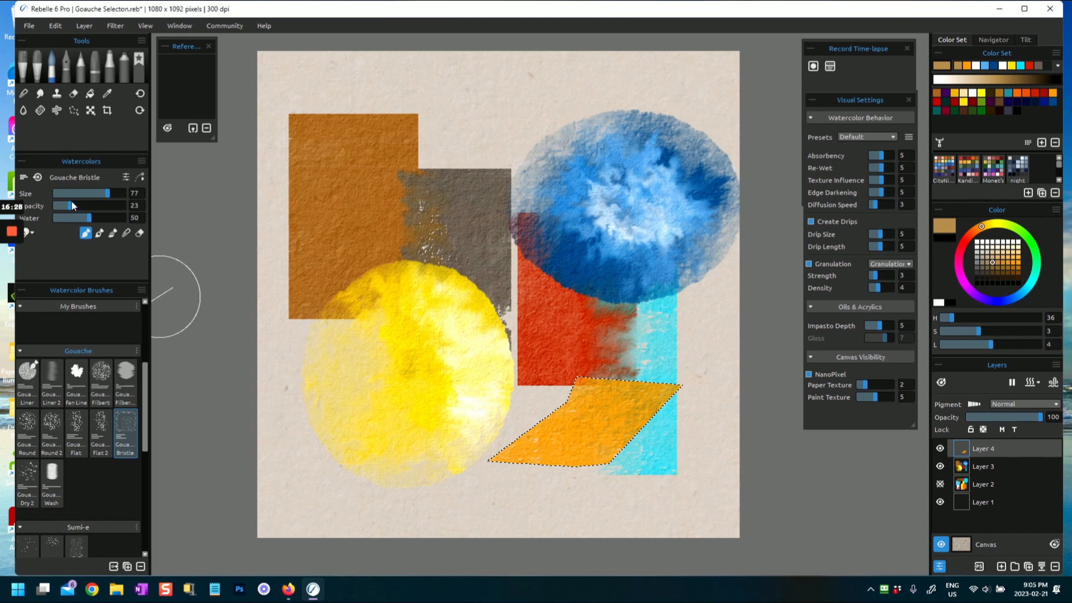
left_click(102, 193)
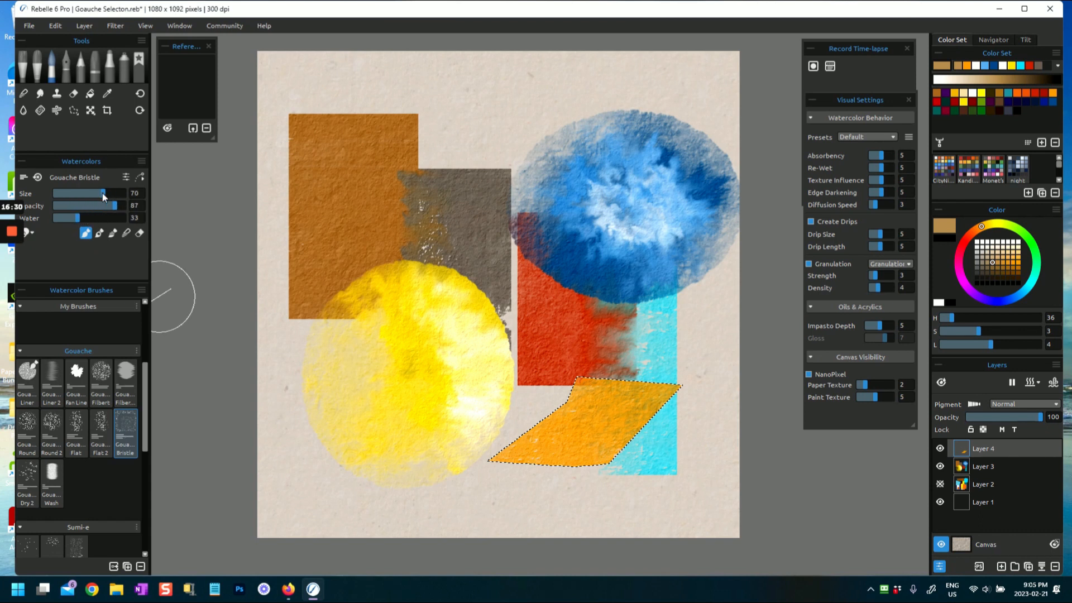
left_click(1008, 268)
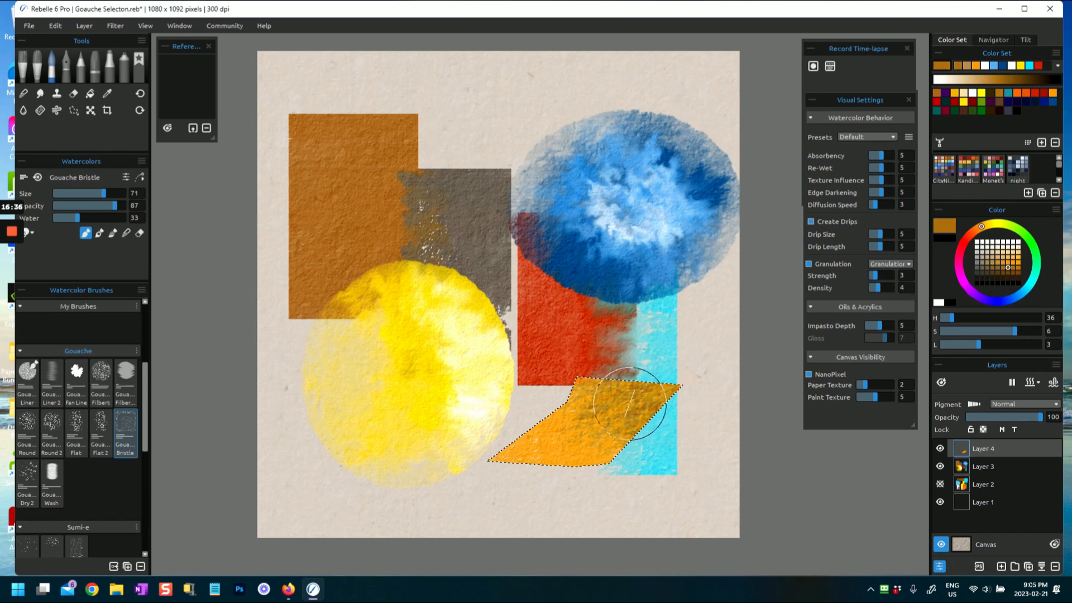
mouse_move(607, 410)
left_mouse_down()
mouse_move(658, 394)
mouse_move(646, 391)
left_mouse_up()
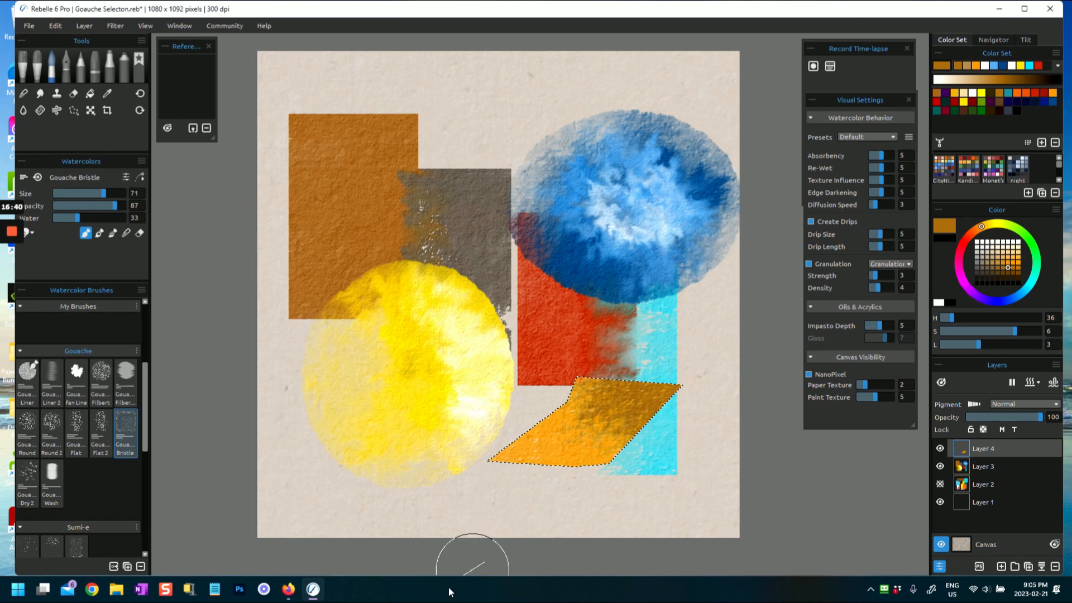
key("ctrl+d")
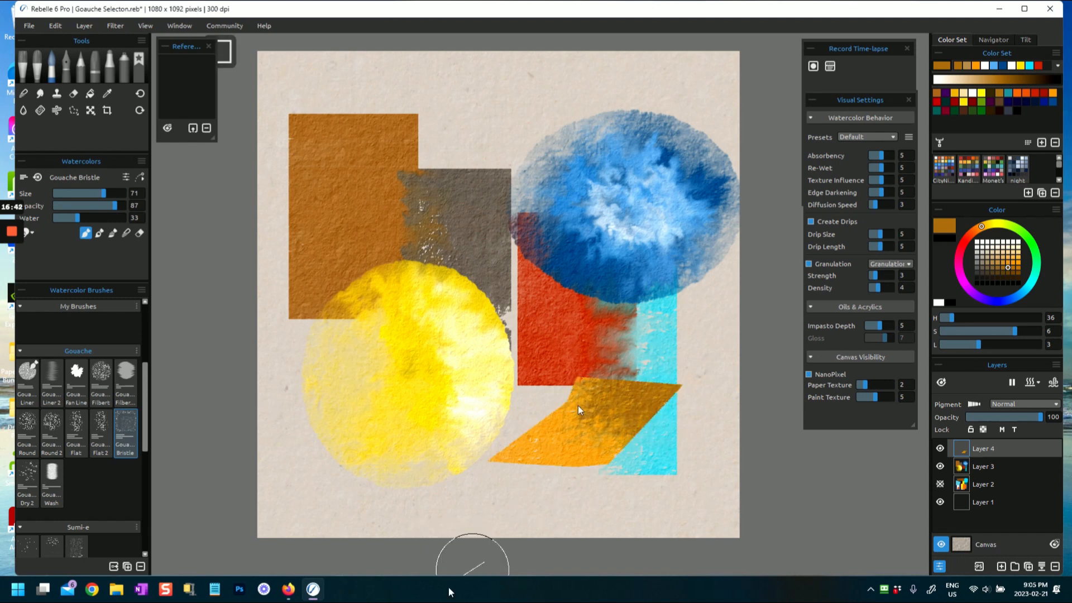
Dry Layer 4 so its orange shape no longer blends with new paint
left_click(1032, 382)
left_click(1025, 433)
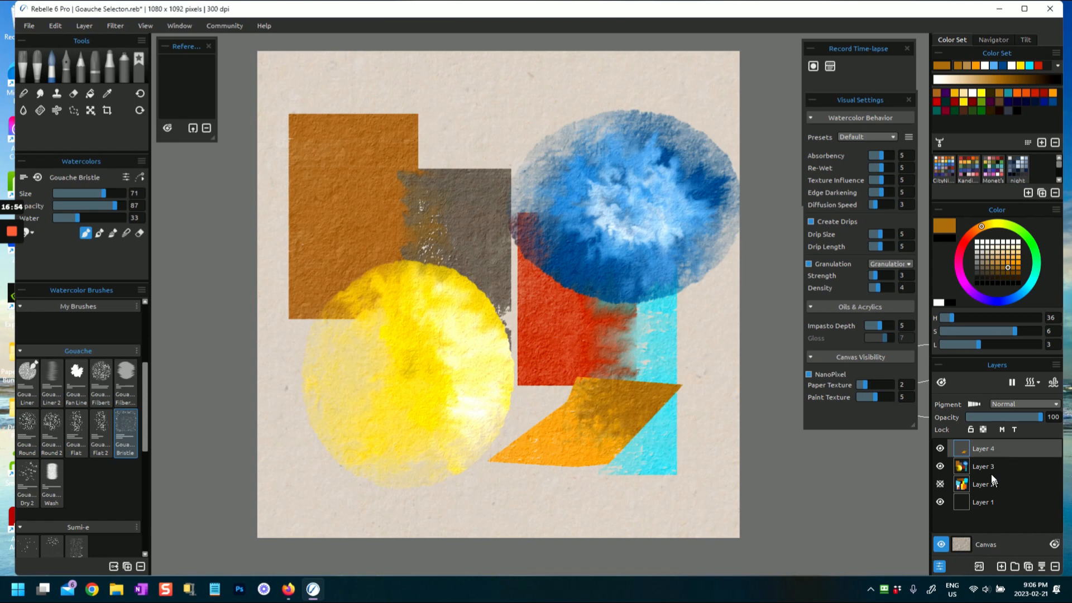
left_click(1033, 382)
left_click(1003, 432)
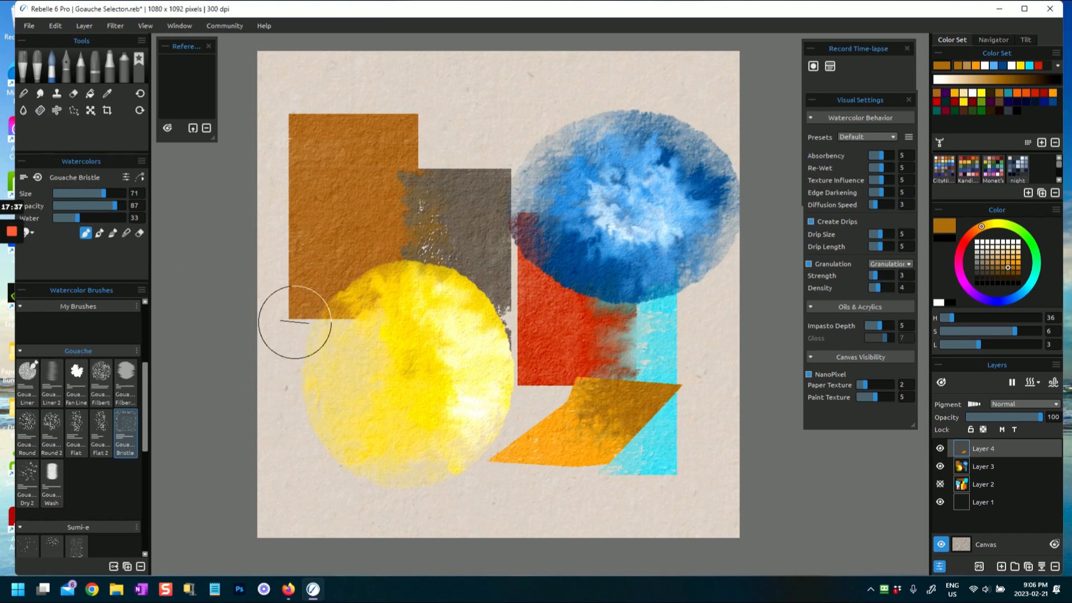
Draw a large freehand oval selection overlapping the brown rectangle, gray rectangle and blue ellipse
left_click(73, 94)
left_click(74, 111)
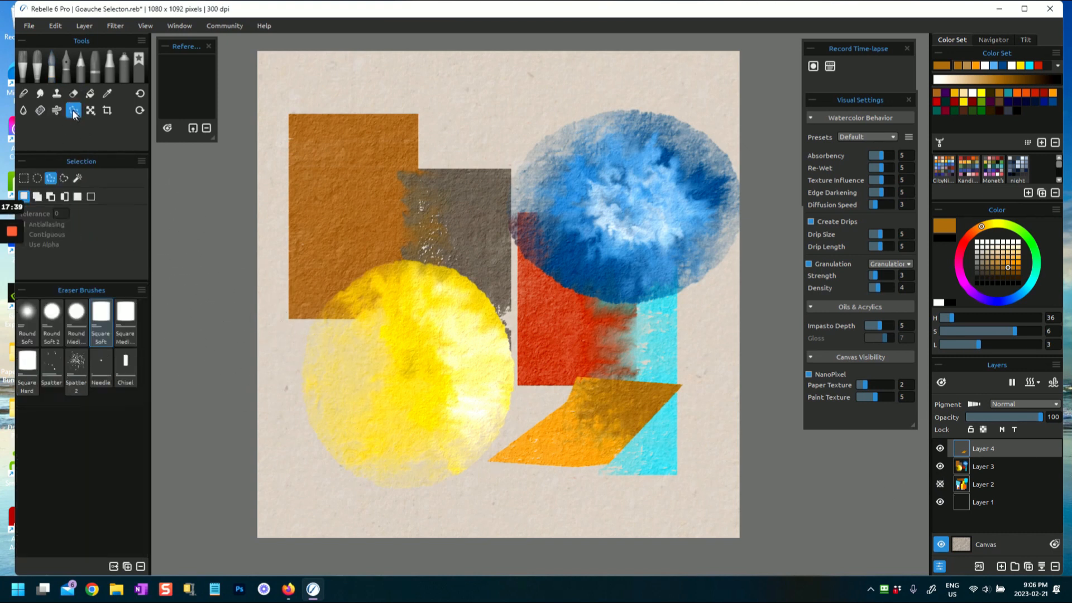
left_click(51, 70)
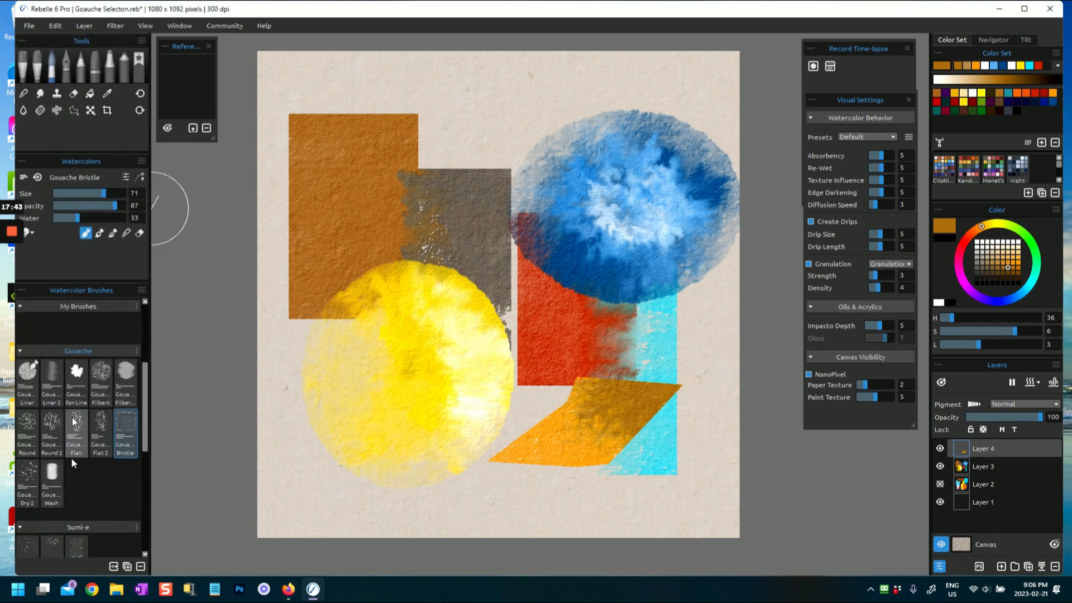
left_click(76, 110)
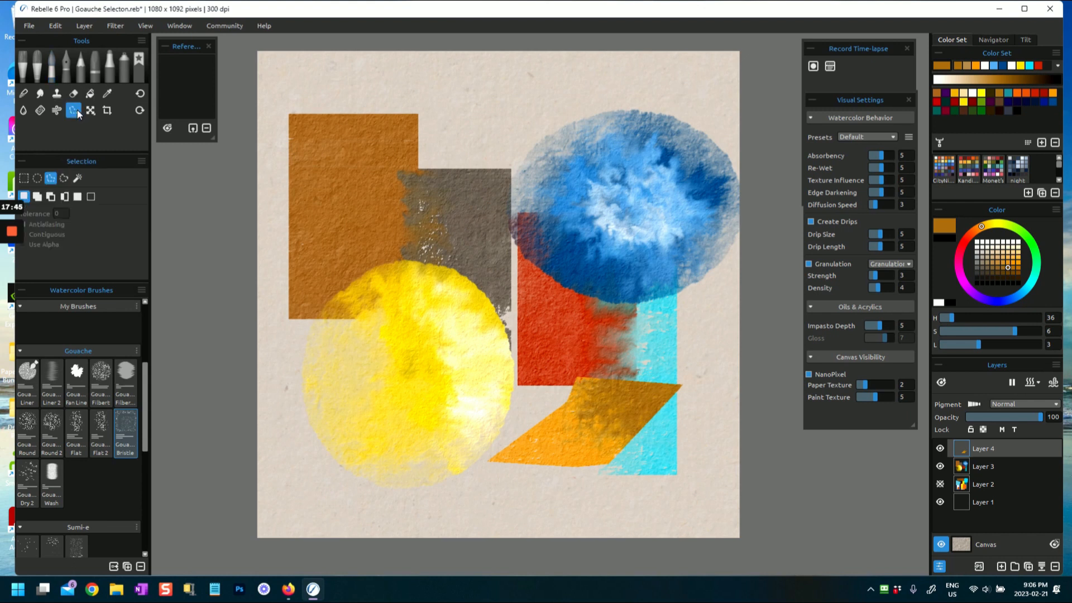
left_click(64, 178)
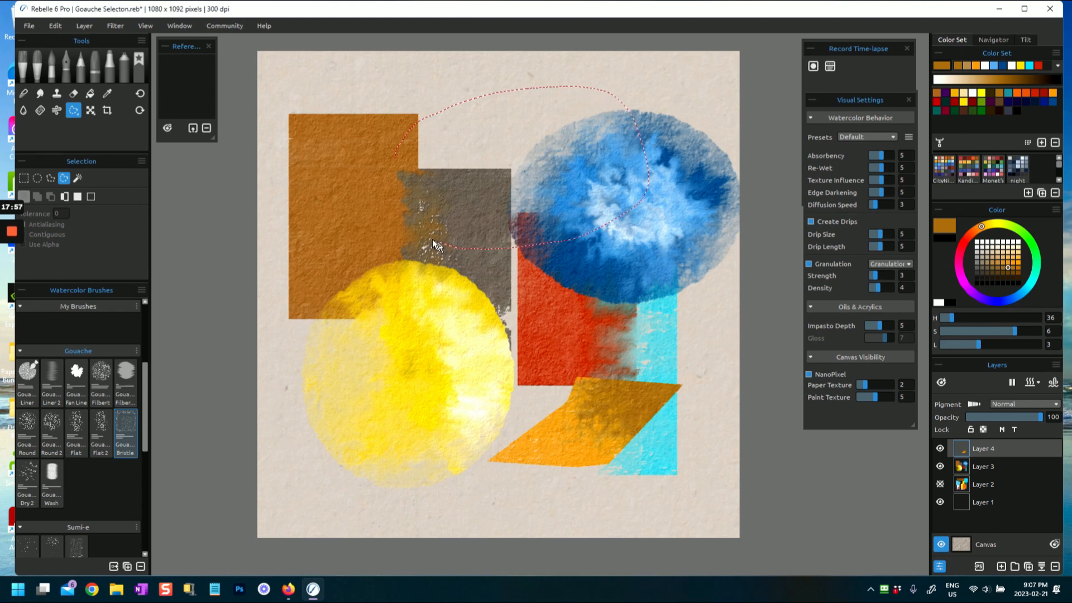
left_click_drag(393, 146, 393, 146)
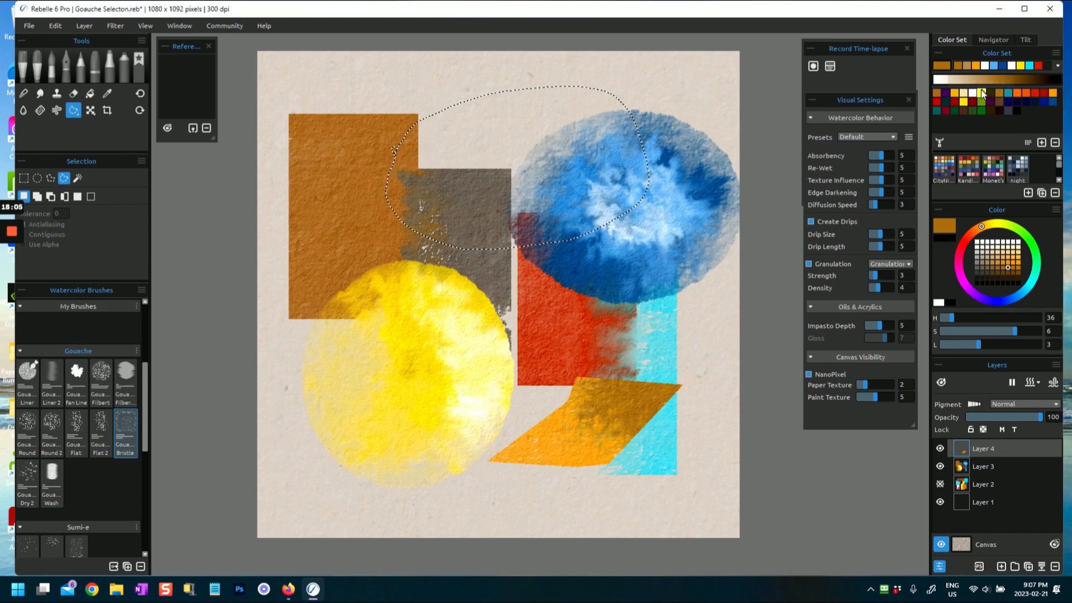
Fill the freehand oval selection with textured white strokes using the Gouache Dry 2 brush at size 50
left_click(1032, 282)
mouse_move(1036, 258)
left_mouse_down()
mouse_move(1007, 309)
mouse_move(1036, 274)
mouse_move(1025, 232)
mouse_move(982, 224)
mouse_move(991, 224)
left_mouse_up()
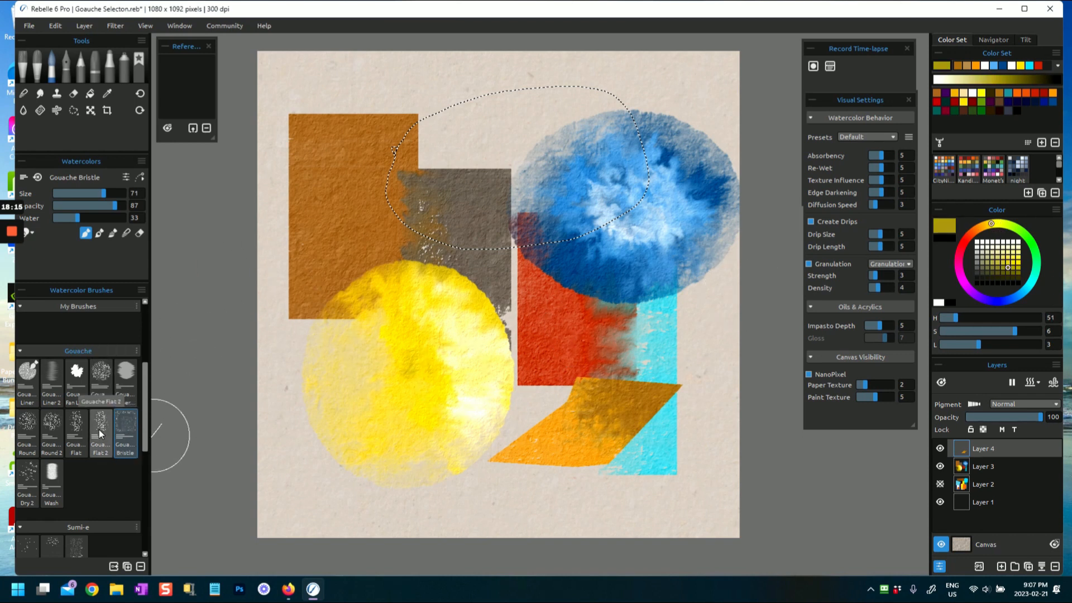
left_click(27, 478)
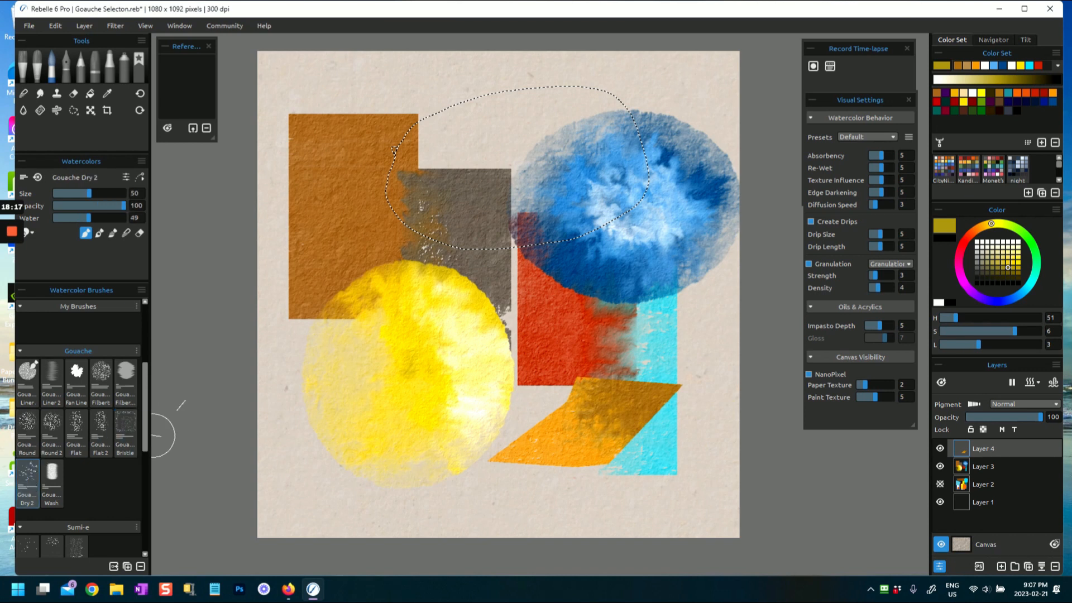
left_click(935, 81)
mouse_move(408, 156)
left_mouse_down()
mouse_move(550, 106)
mouse_move(418, 143)
mouse_move(572, 100)
mouse_move(407, 171)
mouse_move(557, 130)
mouse_move(416, 189)
mouse_move(503, 161)
mouse_move(414, 205)
mouse_move(442, 194)
mouse_move(452, 207)
mouse_move(428, 225)
mouse_move(527, 206)
mouse_move(452, 237)
mouse_move(594, 218)
mouse_move(430, 252)
mouse_move(589, 209)
mouse_move(411, 201)
mouse_move(473, 162)
mouse_move(376, 164)
mouse_move(522, 102)
mouse_move(370, 144)
mouse_move(624, 84)
mouse_move(405, 156)
mouse_move(652, 110)
mouse_move(441, 203)
mouse_move(586, 182)
mouse_move(516, 219)
mouse_move(613, 201)
mouse_move(414, 240)
mouse_move(411, 226)
mouse_move(453, 233)
mouse_move(625, 145)
left_mouse_up()
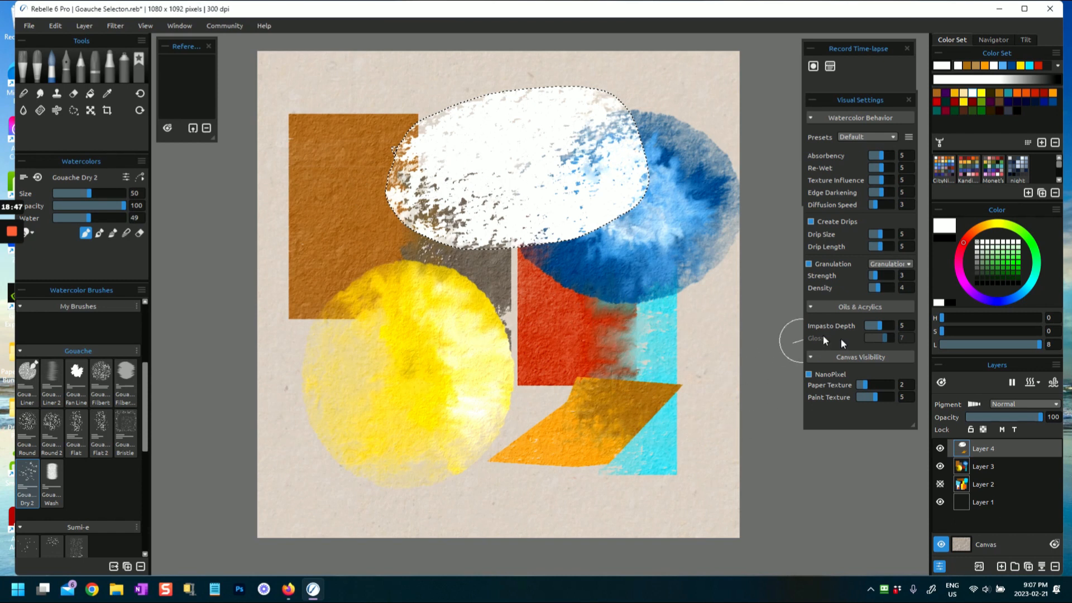
Brush light green and then gray dry strokes over the oval's white paint near the blue ellipse
left_click(993, 258)
mouse_move(572, 166)
left_mouse_down()
mouse_move(553, 167)
mouse_move(586, 145)
mouse_move(502, 139)
mouse_move(543, 105)
mouse_move(469, 143)
mouse_move(558, 224)
mouse_move(524, 235)
mouse_move(614, 187)
left_mouse_up()
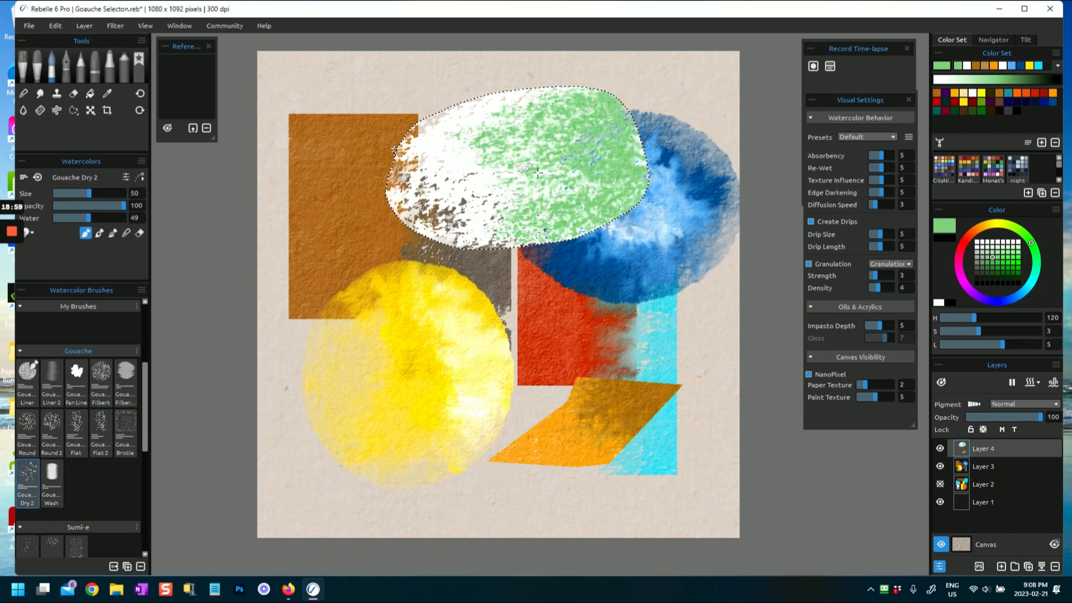
left_click(976, 263)
mouse_move(523, 203)
left_mouse_down()
mouse_move(610, 178)
mouse_move(468, 193)
mouse_move(611, 152)
mouse_move(474, 164)
mouse_move(590, 133)
mouse_move(480, 138)
mouse_move(648, 107)
left_mouse_up()
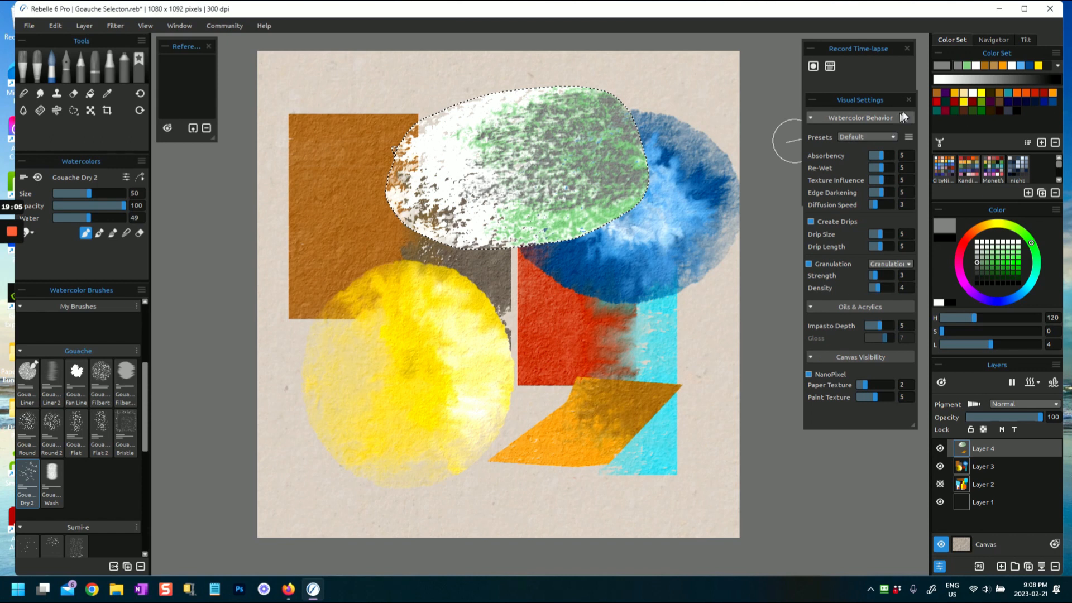
Brush brown and bright orange-red dry strokes across most of the oval selection
left_click(938, 93)
mouse_move(471, 184)
left_mouse_down()
mouse_move(528, 163)
mouse_move(603, 100)
mouse_move(631, 97)
left_mouse_up()
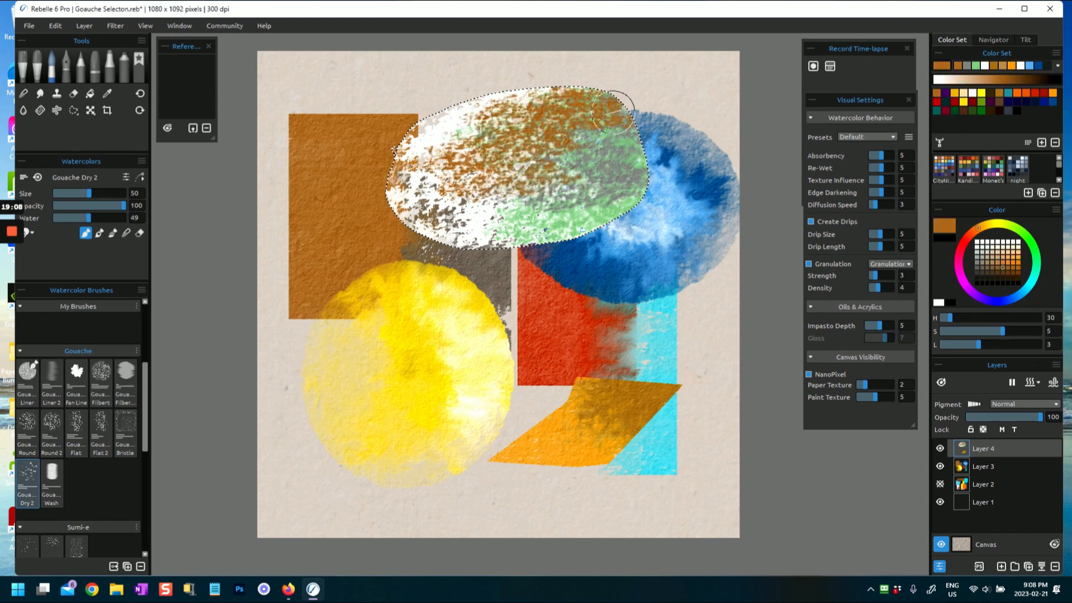
left_click(1031, 93)
mouse_move(616, 179)
left_mouse_down()
mouse_move(416, 211)
mouse_move(382, 199)
mouse_move(371, 168)
mouse_move(379, 144)
mouse_move(537, 91)
mouse_move(412, 233)
mouse_move(483, 223)
mouse_move(528, 254)
left_mouse_up()
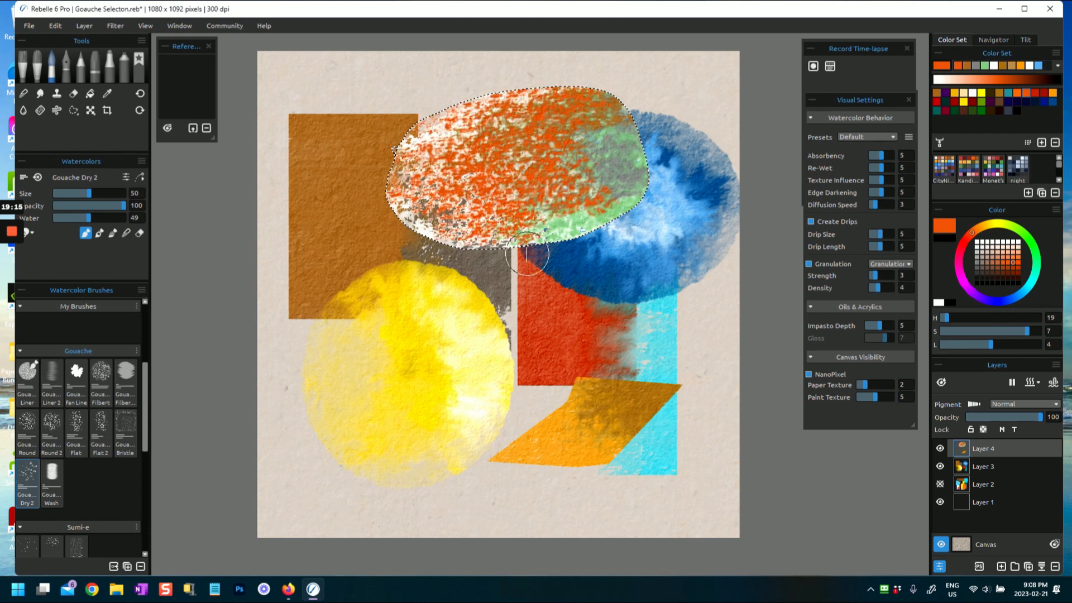
Wet Layer 4 and set Diffusion Speed to 5 so the oval's colors blend, then deselect
left_click(1029, 384)
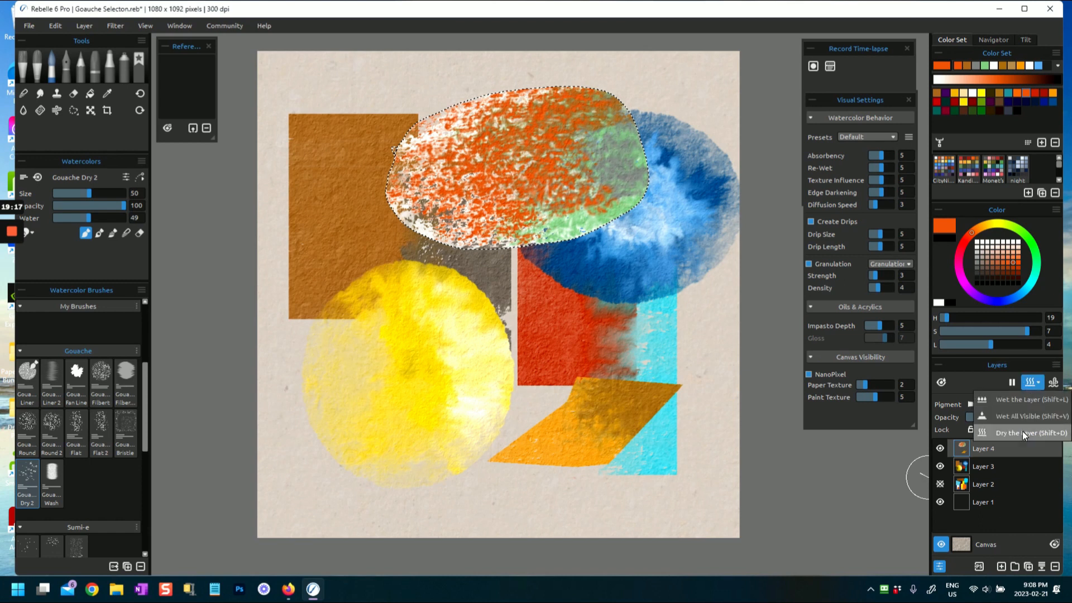
left_click(1007, 400)
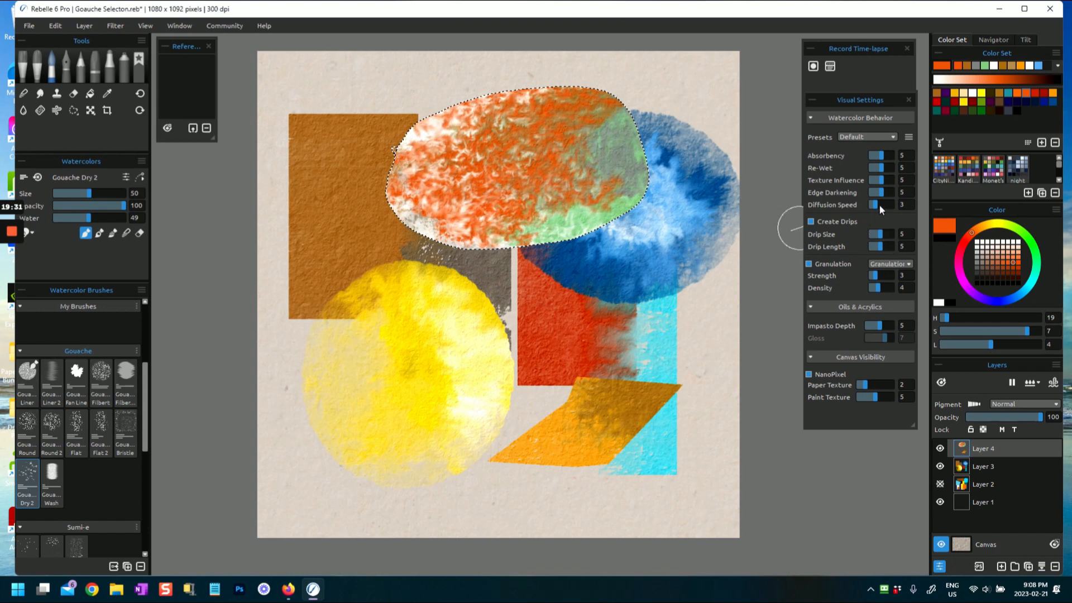
left_click_drag(877, 205, 884, 205)
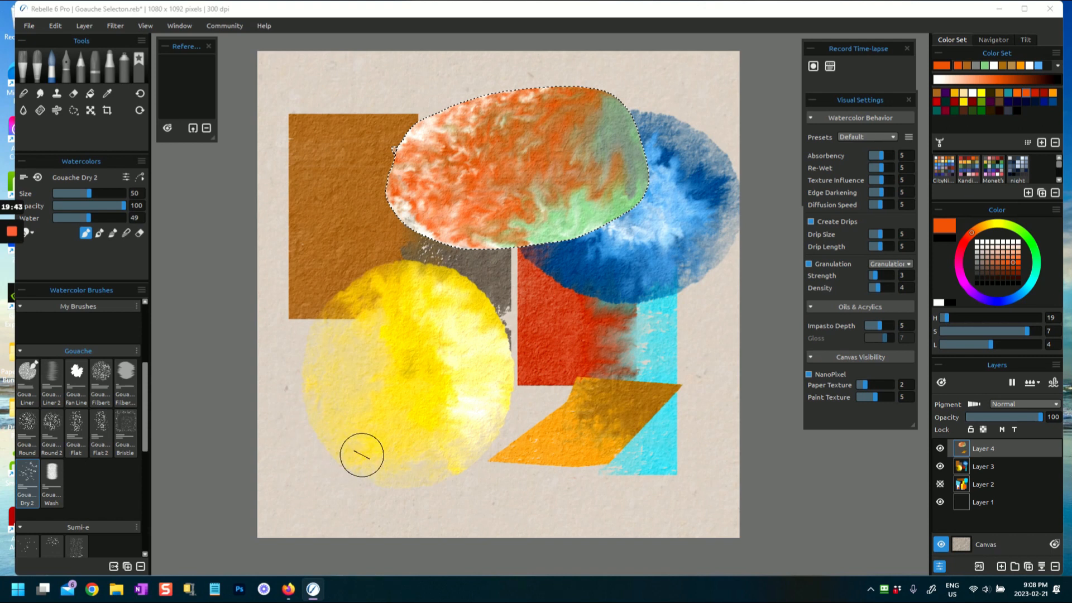
key("ctrl+d")
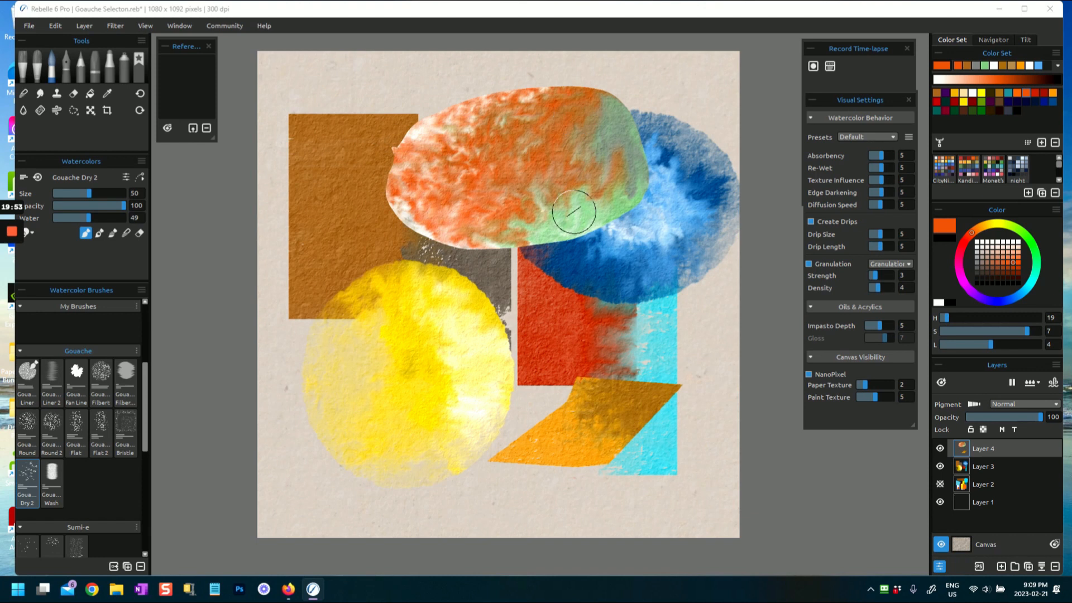
Hide Layer 3 and move Layer 4's shapes slightly down and to the right on the canvas
left_click(940, 466)
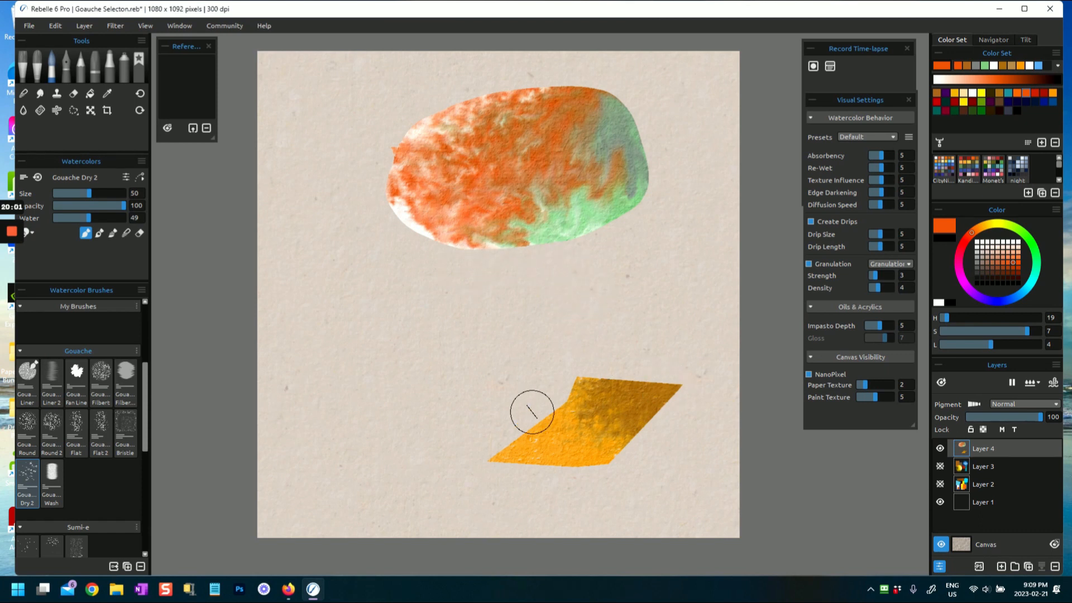
key("ctrl+t")
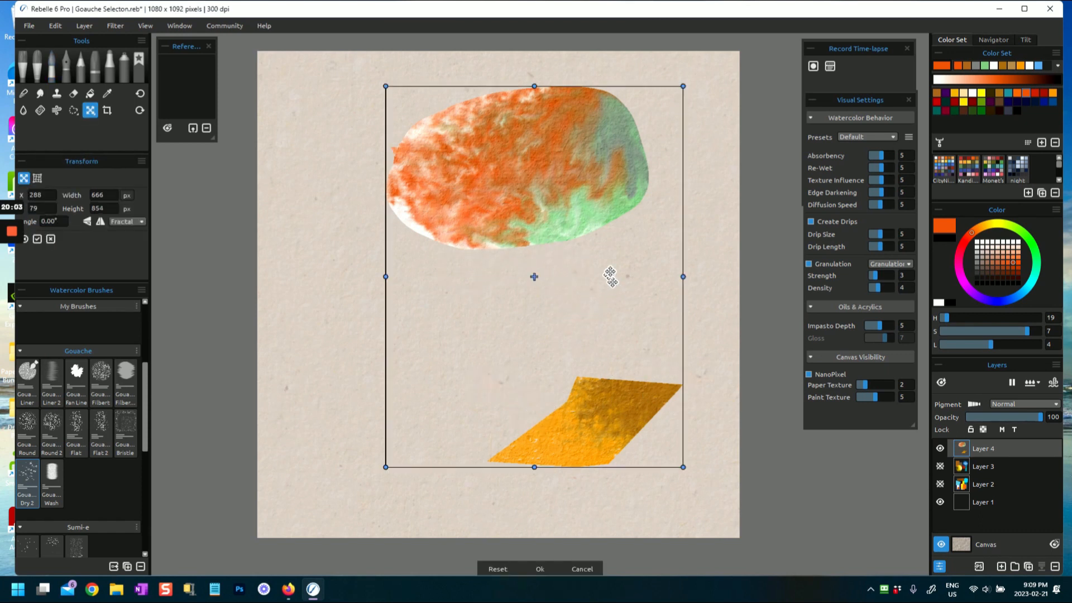
mouse_move(530, 237)
left_mouse_down()
mouse_move(503, 295)
mouse_move(413, 260)
mouse_move(432, 244)
mouse_move(452, 266)
mouse_move(488, 254)
mouse_move(478, 252)
mouse_move(532, 258)
left_mouse_up()
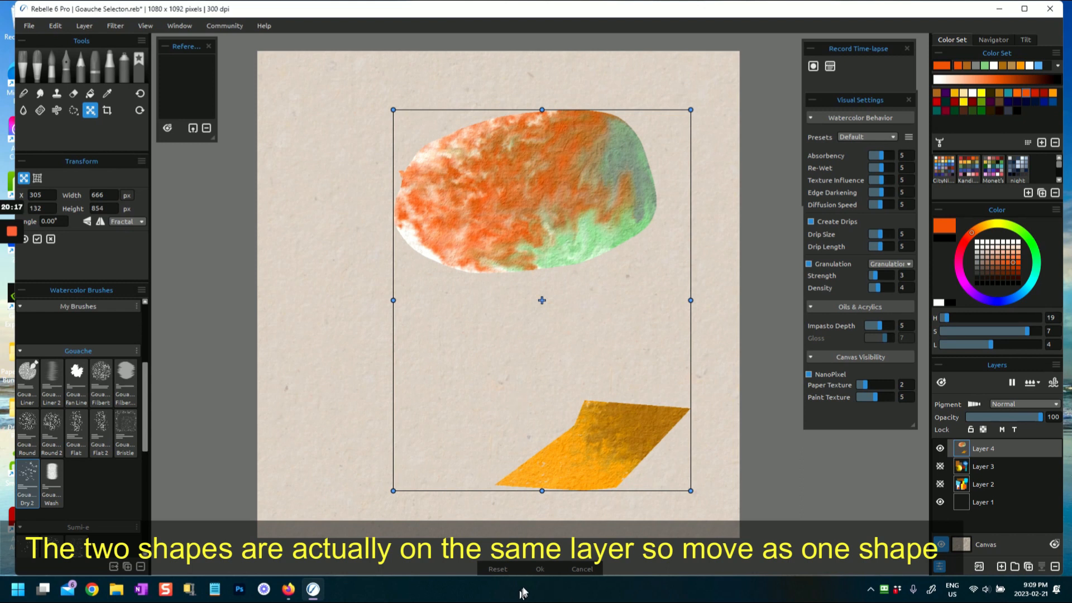
left_click(542, 569)
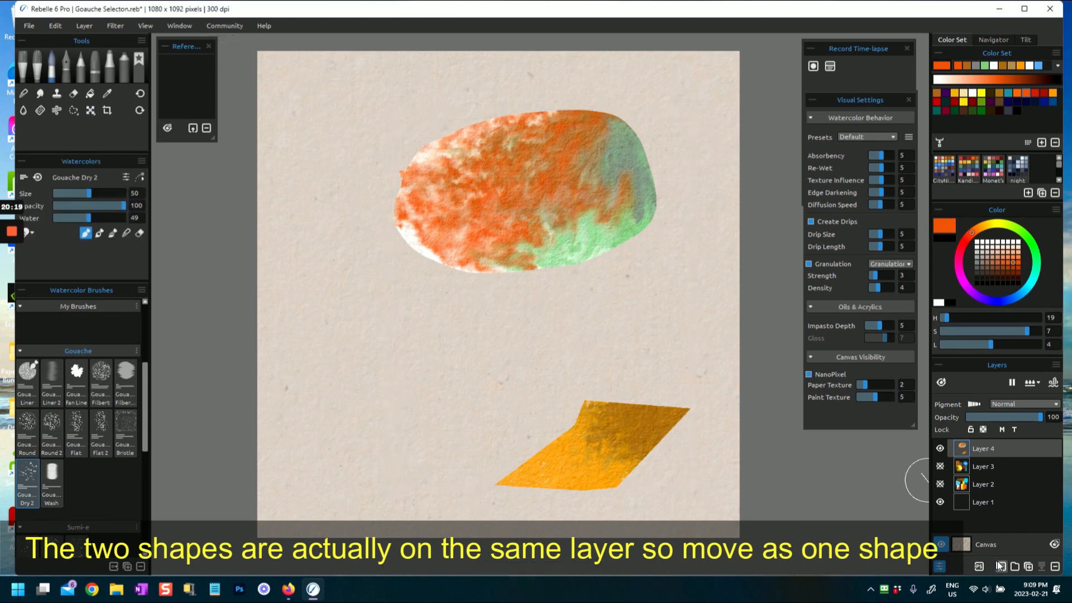
Add a new layer above Layer 4 and draw a curved, U-shaped freehand selection below the oval
left_click(1001, 567)
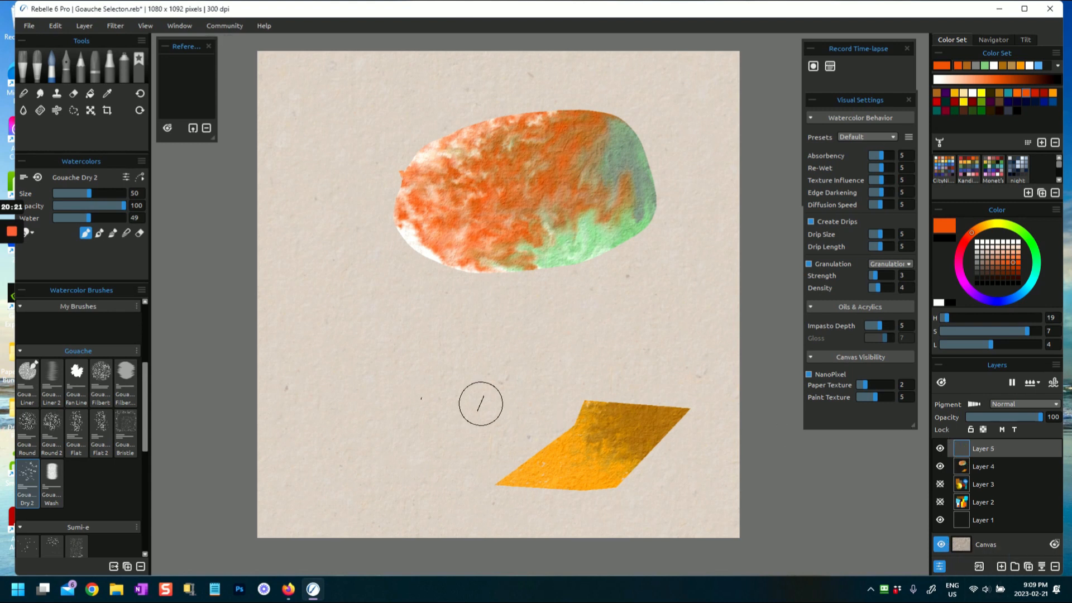
left_click(74, 109)
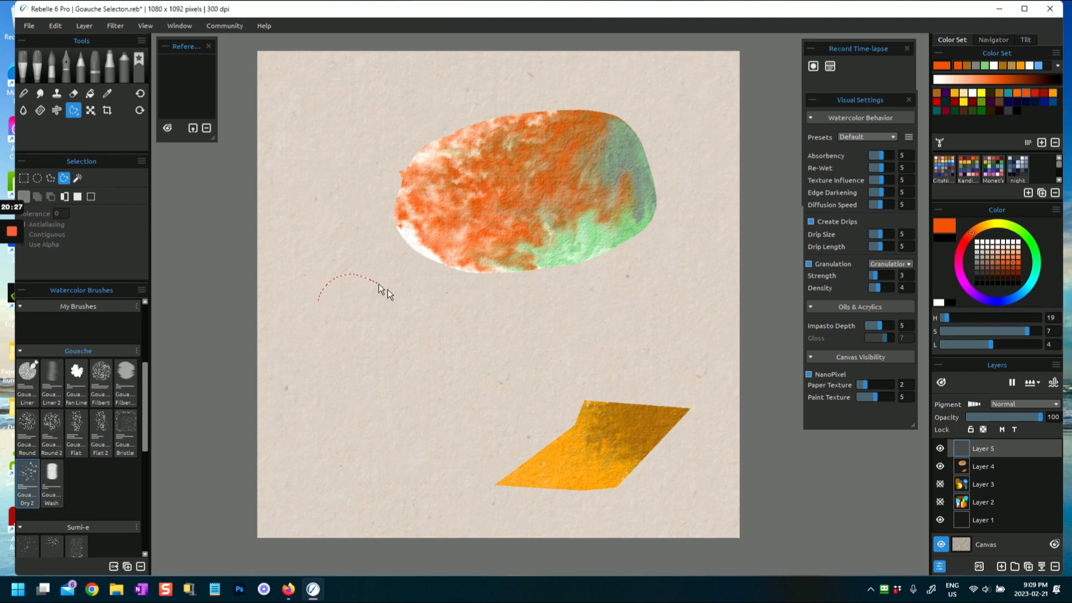
left_click_drag(320, 357, 319, 300)
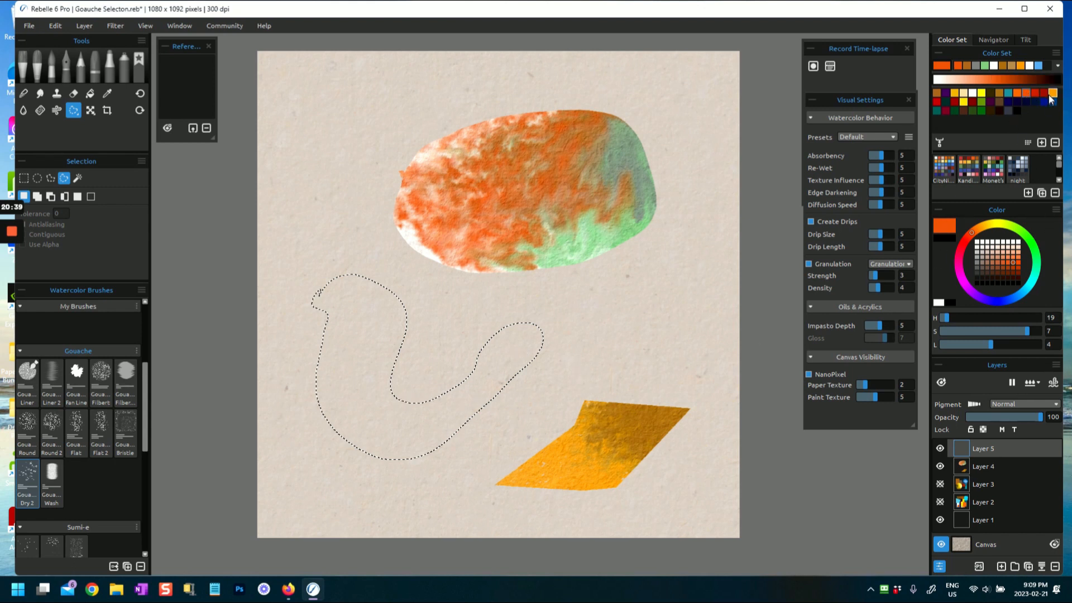
Fill the U-shaped selection with teal, using Gouache Dry 2 and then Gouache Wash at size 42, Opacity 93 and Water 66
left_click(1013, 93)
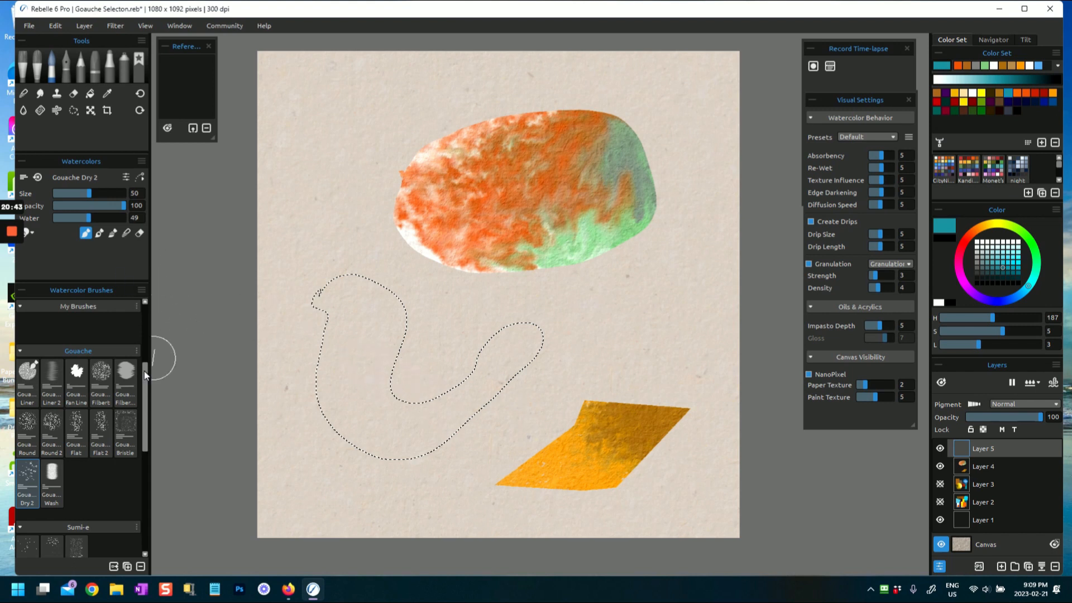
mouse_move(354, 292)
left_mouse_down()
mouse_move(345, 301)
mouse_move(354, 404)
left_mouse_up()
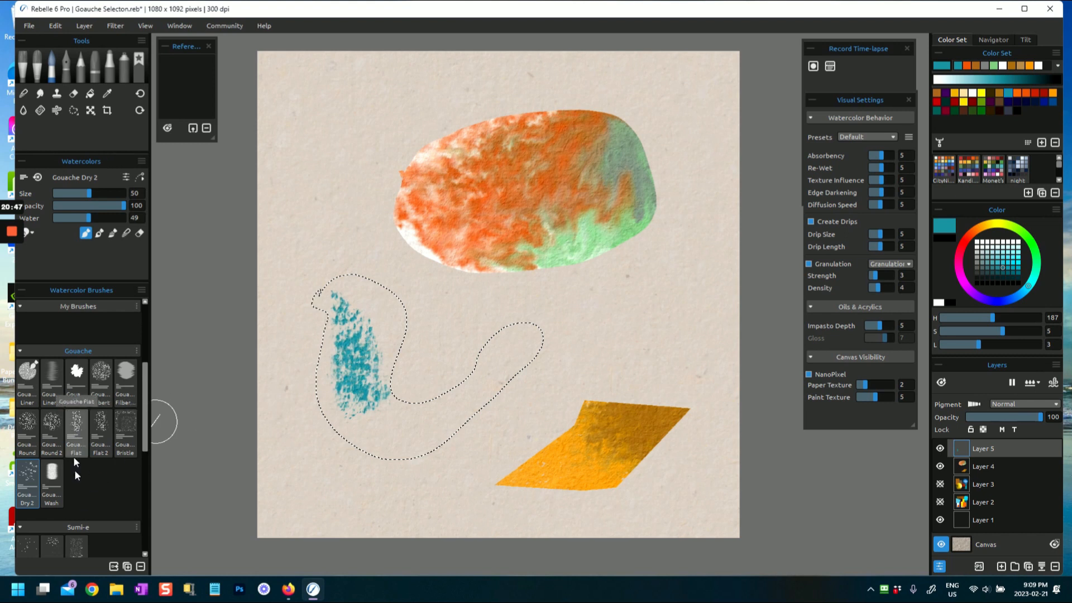
left_click(48, 479)
mouse_move(362, 303)
left_mouse_down()
mouse_move(375, 402)
mouse_move(385, 335)
mouse_move(346, 296)
mouse_move(325, 328)
left_mouse_up()
mouse_move(63, 193)
left_mouse_down()
mouse_move(102, 196)
mouse_move(83, 196)
mouse_move(101, 217)
left_mouse_up()
mouse_move(346, 299)
left_mouse_down()
mouse_move(325, 394)
mouse_move(332, 283)
mouse_move(341, 382)
mouse_move(336, 276)
mouse_move(391, 290)
mouse_move(355, 280)
mouse_move(378, 425)
mouse_move(379, 282)
mouse_move(392, 441)
mouse_move(390, 305)
mouse_move(400, 427)
mouse_move(441, 321)
mouse_move(487, 317)
mouse_move(408, 452)
mouse_move(508, 332)
mouse_move(477, 365)
mouse_move(520, 355)
mouse_move(466, 372)
mouse_move(538, 338)
mouse_move(345, 349)
mouse_move(359, 288)
mouse_move(353, 365)
mouse_move(361, 290)
mouse_move(346, 325)
mouse_move(360, 279)
mouse_move(365, 354)
mouse_move(442, 421)
mouse_move(441, 407)
mouse_move(507, 352)
left_mouse_up()
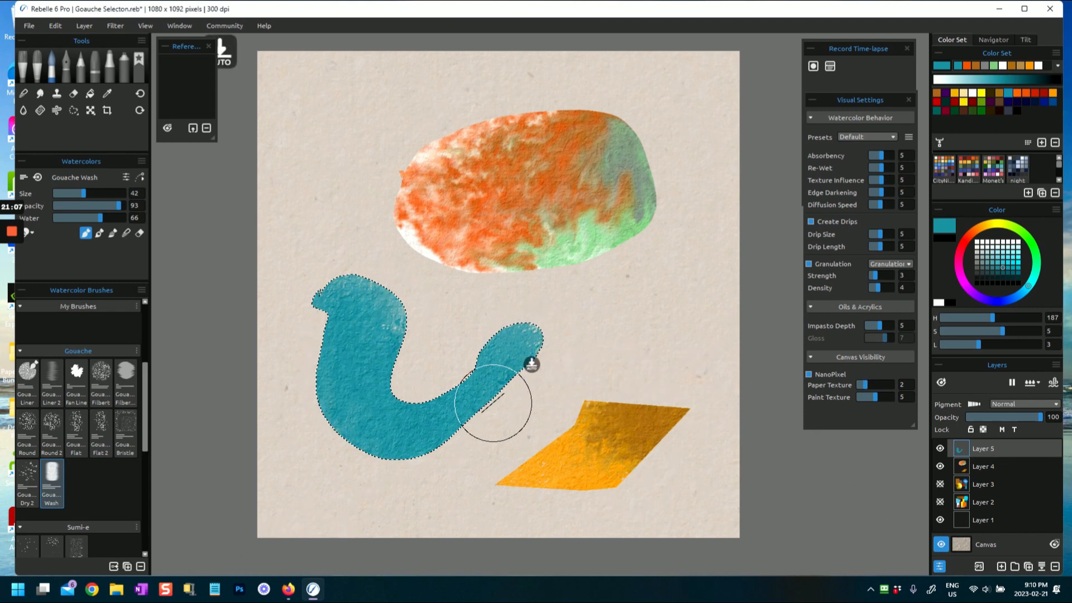
Add a new layer above Layer 5 and draw a wavy freehand selection between the oval and the orange shape
left_click(999, 567)
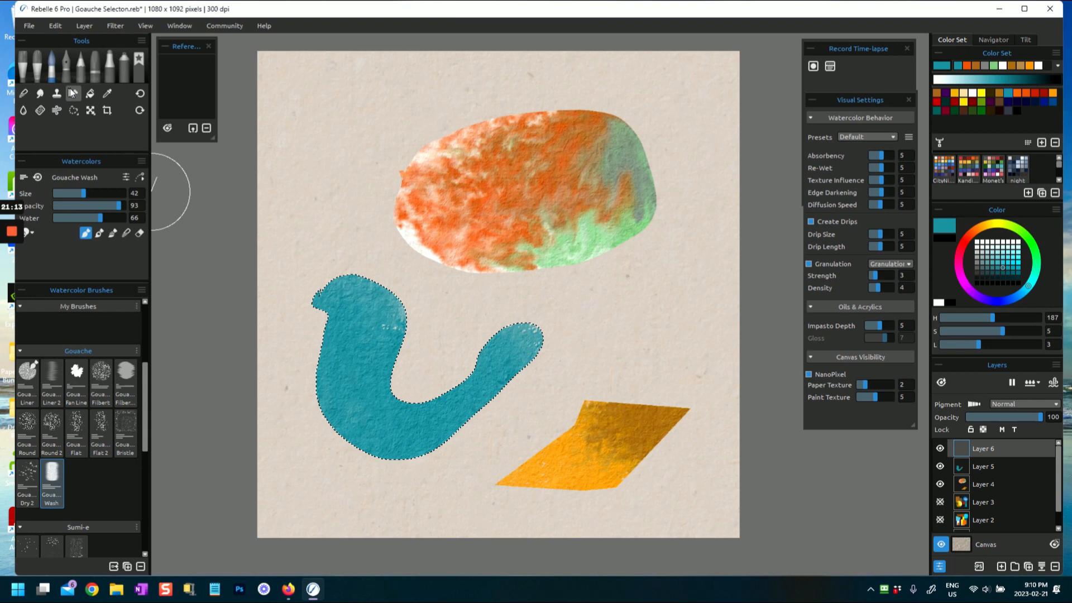
left_click(74, 110)
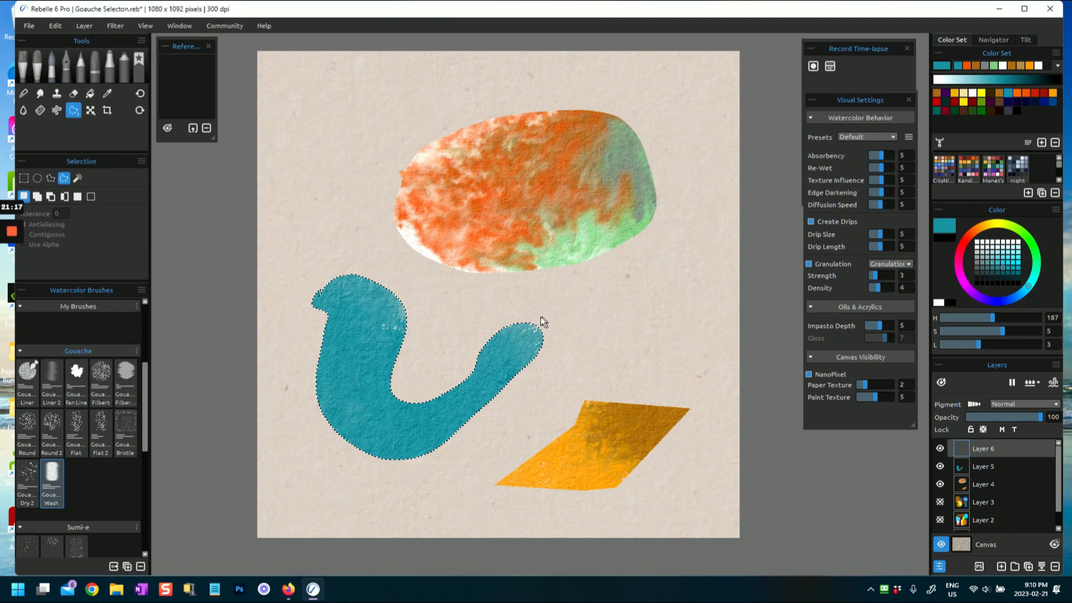
mouse_move(450, 314)
left_mouse_down()
mouse_move(474, 317)
mouse_move(508, 294)
left_mouse_up()
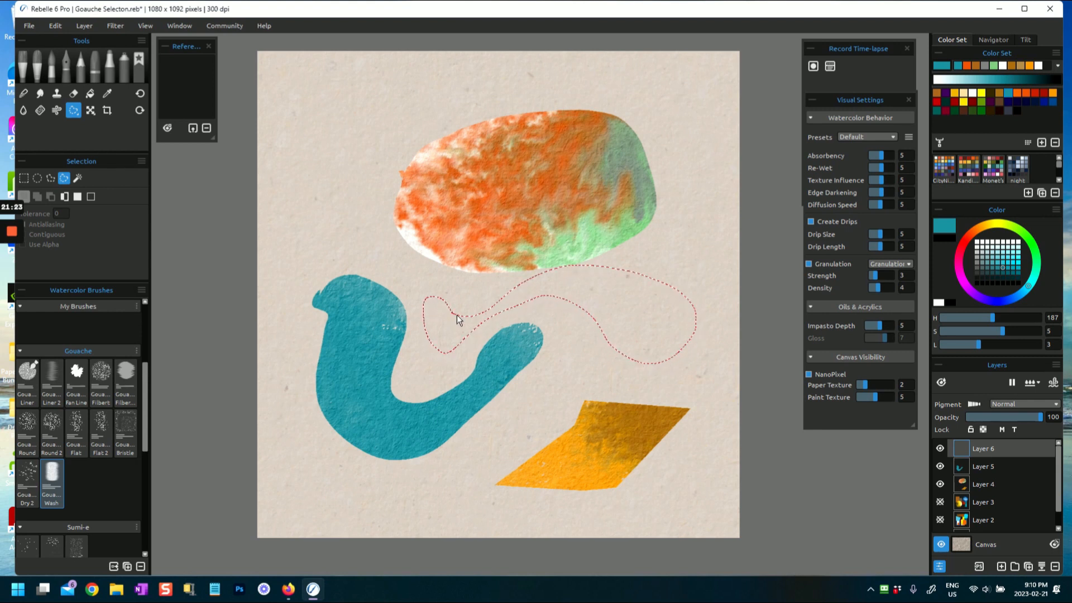
left_click_drag(460, 316, 467, 315)
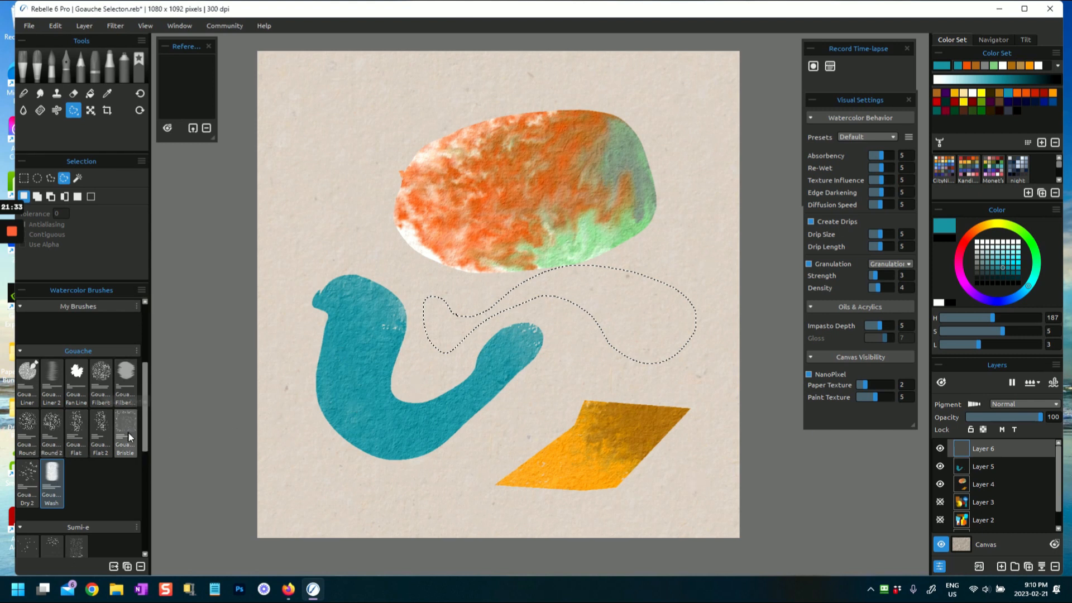
Fill the wavy selection on Layer 6 with dark red using Gouache Dry 2, leaving speckled gaps, and clear the selection
left_click(32, 477)
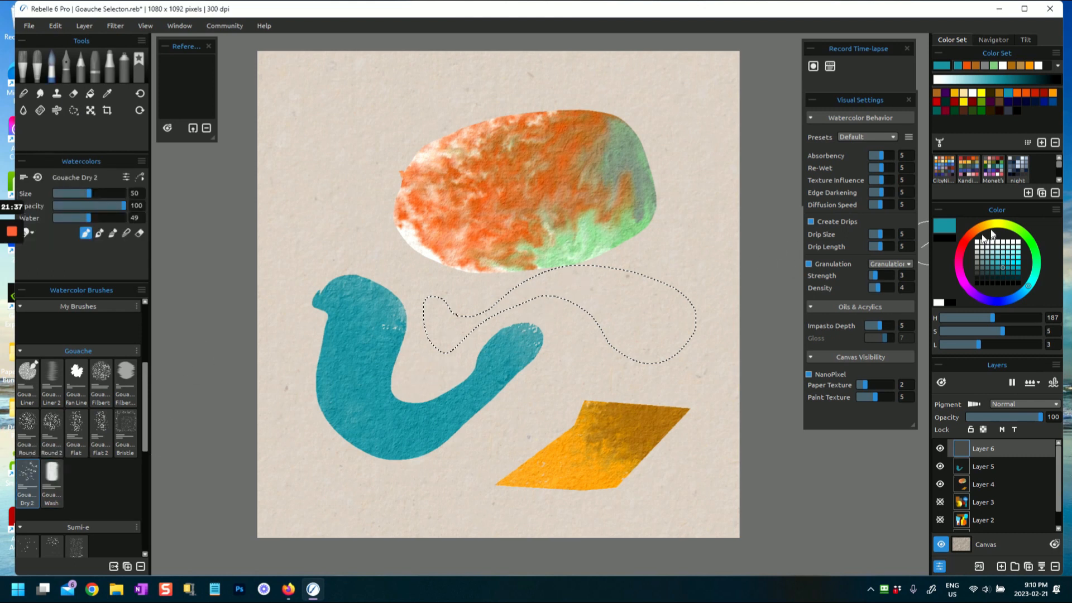
left_click(1003, 242)
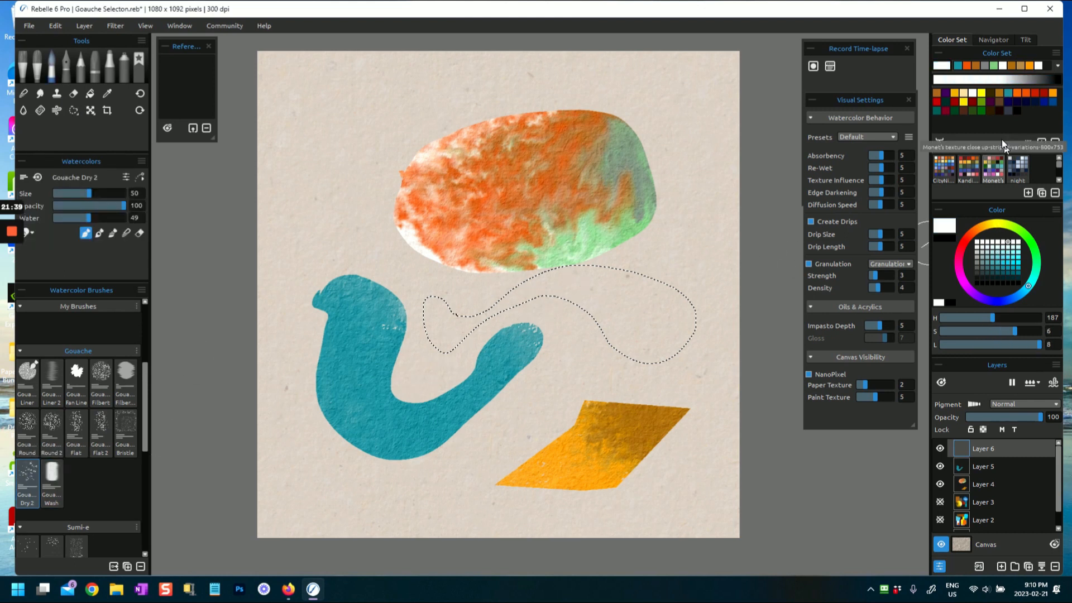
left_click(954, 101)
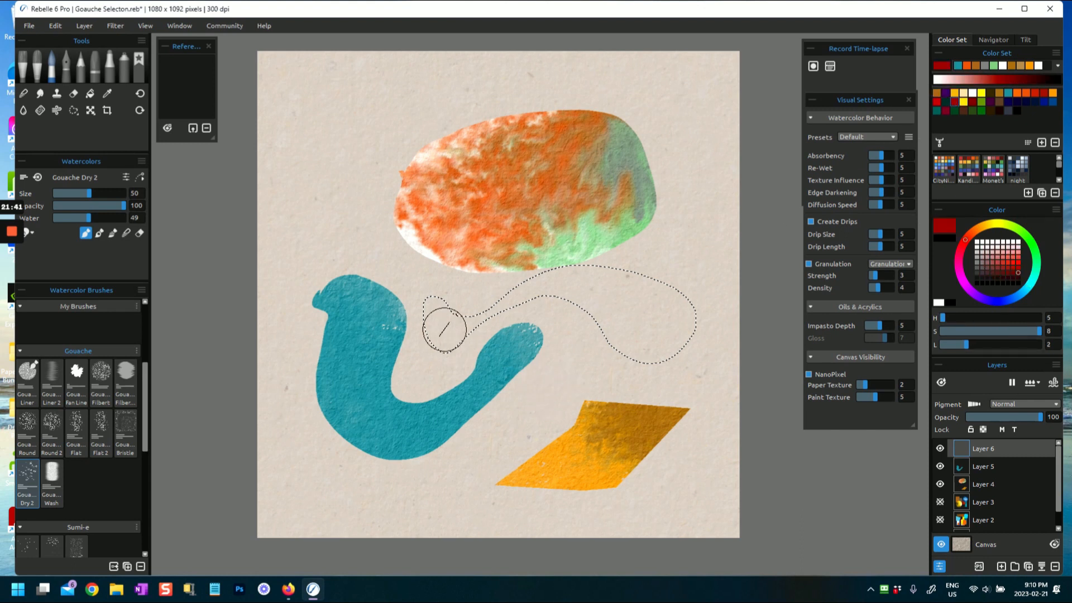
mouse_move(444, 325)
left_mouse_down()
mouse_move(429, 302)
mouse_move(443, 326)
mouse_move(427, 317)
mouse_move(528, 291)
mouse_move(421, 323)
mouse_move(492, 300)
mouse_move(421, 305)
mouse_move(482, 297)
mouse_move(437, 338)
mouse_move(504, 316)
mouse_move(465, 298)
mouse_move(611, 283)
mouse_move(512, 283)
mouse_move(667, 292)
mouse_move(653, 281)
mouse_move(671, 339)
mouse_move(686, 330)
mouse_move(609, 327)
mouse_move(570, 286)
mouse_move(699, 319)
mouse_move(681, 298)
mouse_move(584, 318)
mouse_move(453, 292)
mouse_move(655, 312)
mouse_move(590, 316)
mouse_move(672, 357)
mouse_move(534, 305)
mouse_move(563, 303)
mouse_move(448, 326)
left_mouse_up()
mouse_move(569, 293)
left_mouse_down()
mouse_move(642, 284)
mouse_move(686, 320)
left_mouse_up()
mouse_move(608, 345)
left_mouse_down()
mouse_move(662, 354)
mouse_move(565, 245)
mouse_move(675, 264)
mouse_move(590, 306)
mouse_move(651, 301)
mouse_move(646, 330)
left_mouse_up()
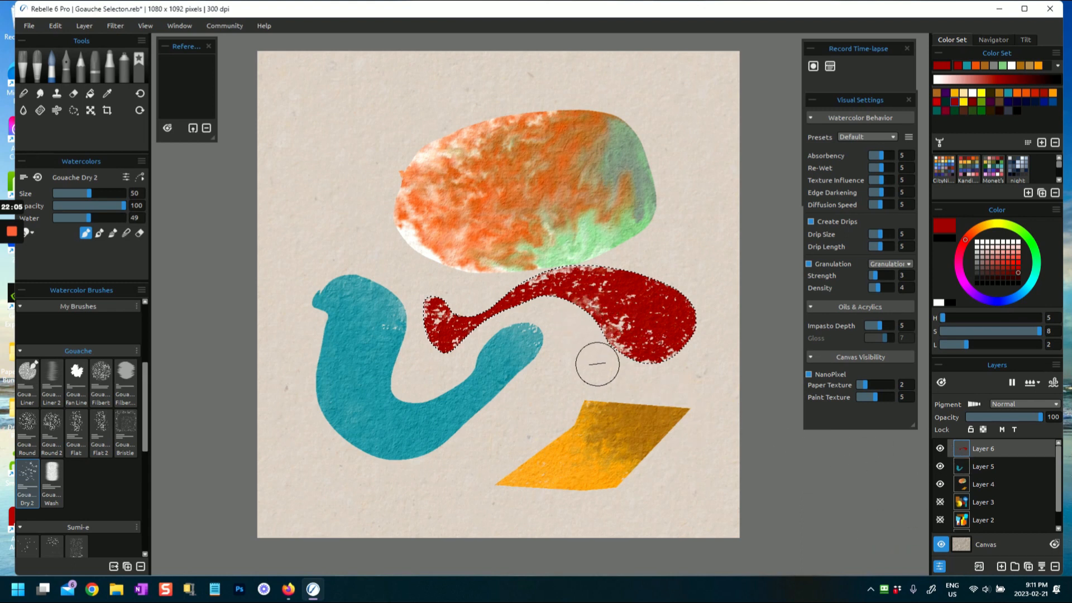
key("ctrl+d")
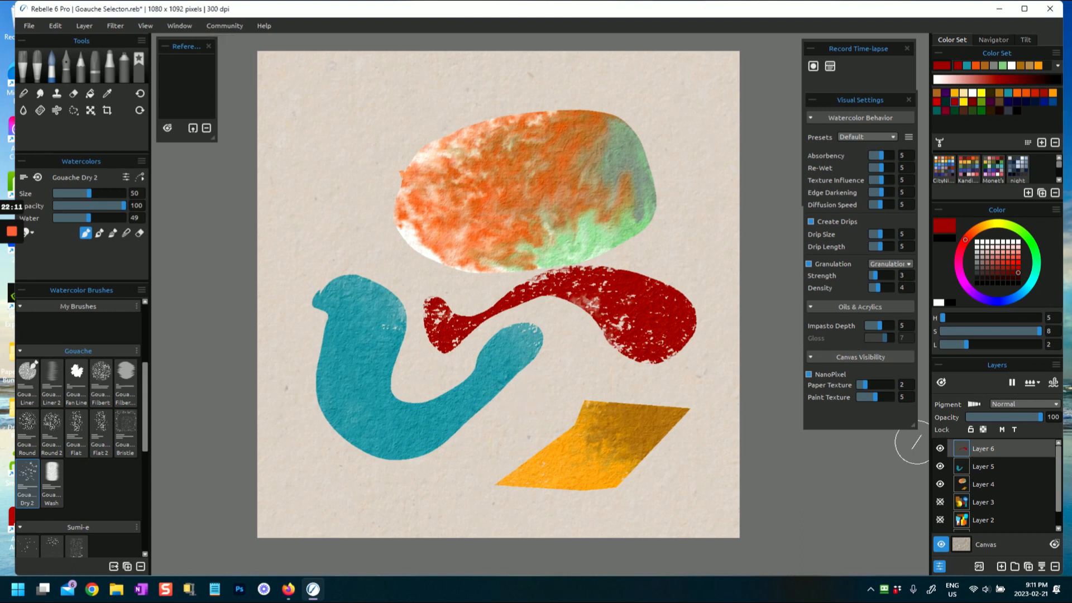
Move Layer 6's red wavy shape slightly left and down to X 330, Y 522, so it touches the teal shape
key("ctrl+t")
left_click_drag(624, 323, 585, 330)
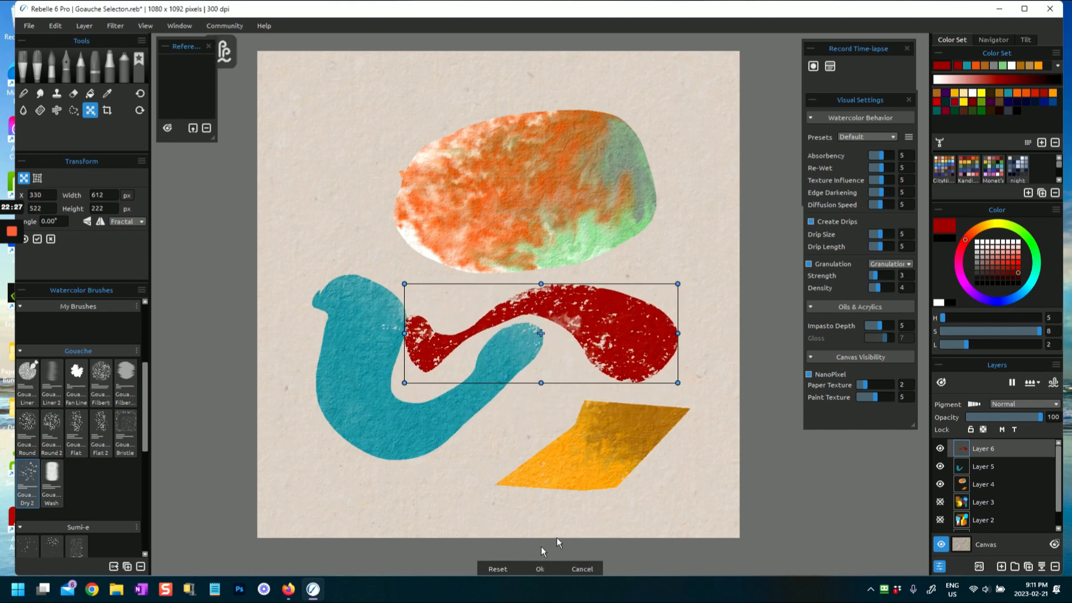
key("Return")
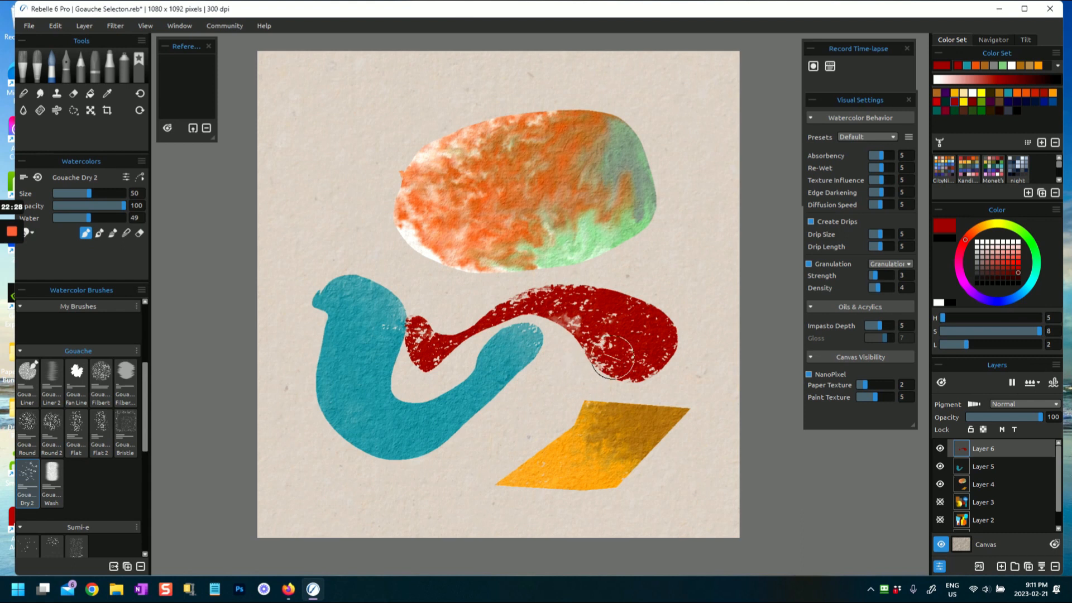
Enlarge Layer 5's teal U-shape to about 816 x 656 px and place it at about X 183, Y 353, overlapping the neighbouring shapes
left_click(962, 467)
key("ctrl+t")
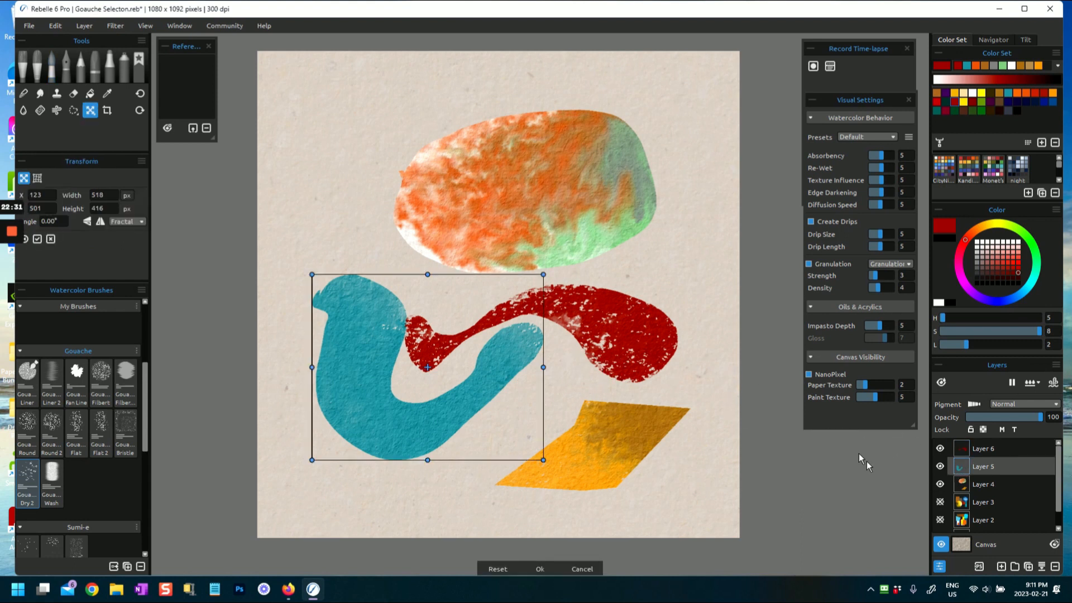
left_click_drag(464, 378, 625, 339)
left_click_drag(471, 403, 341, 510)
left_click_drag(456, 432, 444, 397)
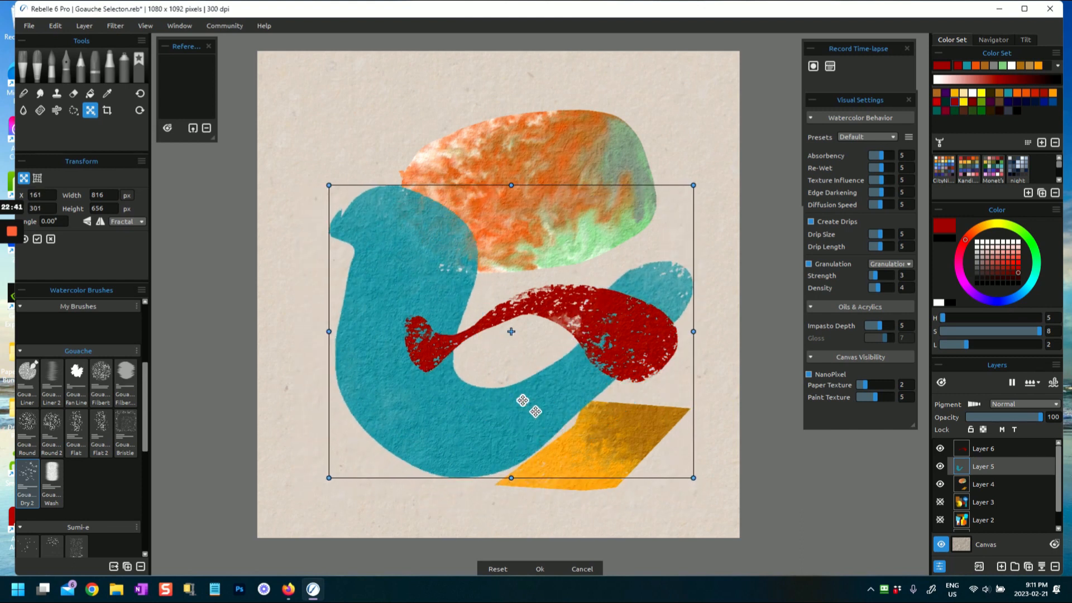
left_click_drag(470, 351, 480, 374)
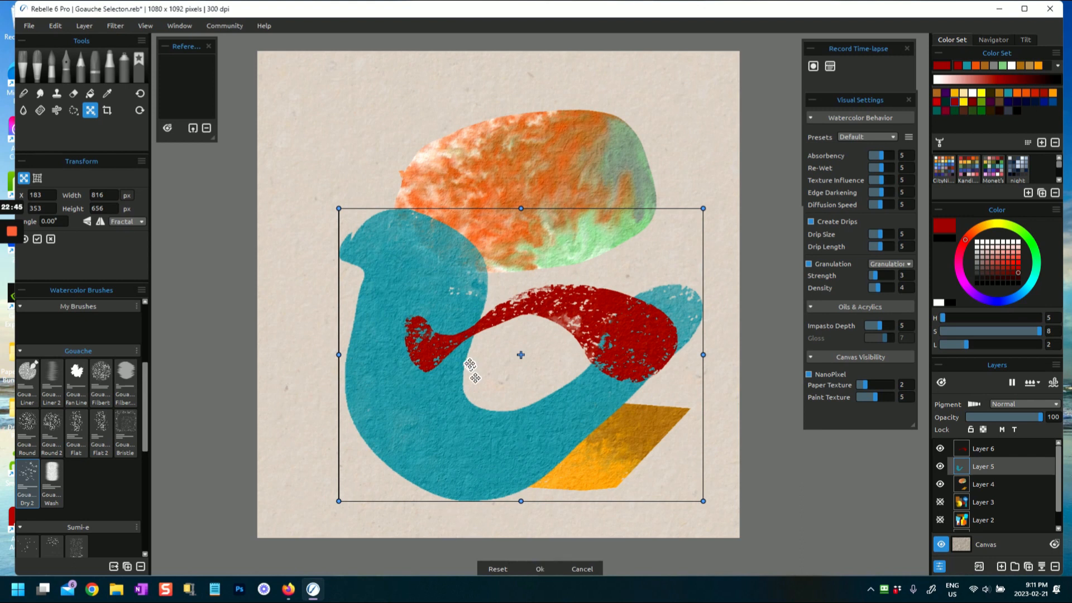
left_click(540, 569)
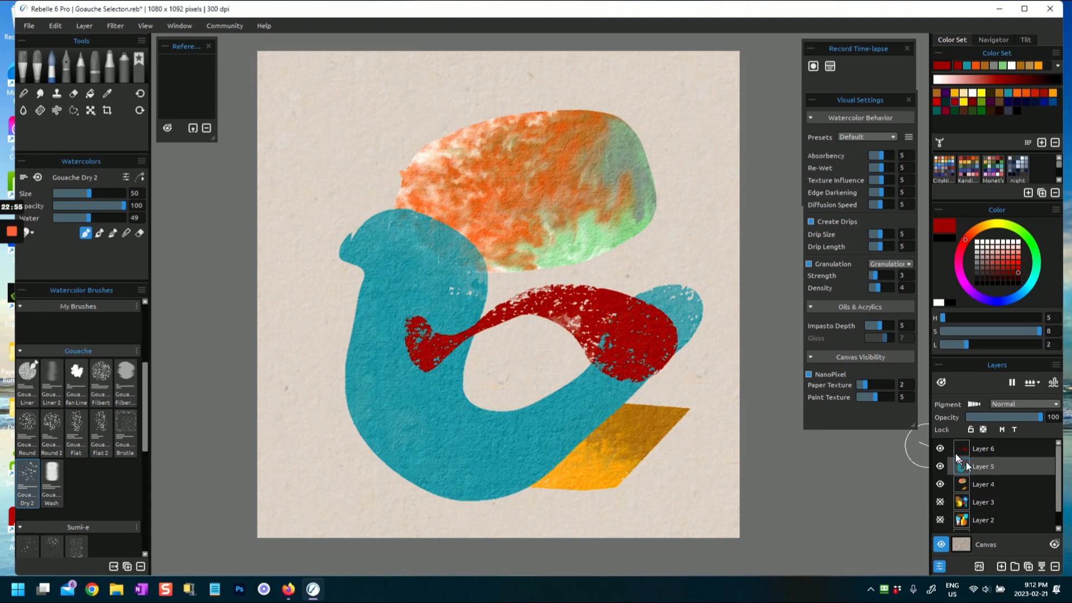
Clip Layer 6's red shape to the teal shape on Layer 5 with a clipping mask, and release the mask again
left_click(997, 448)
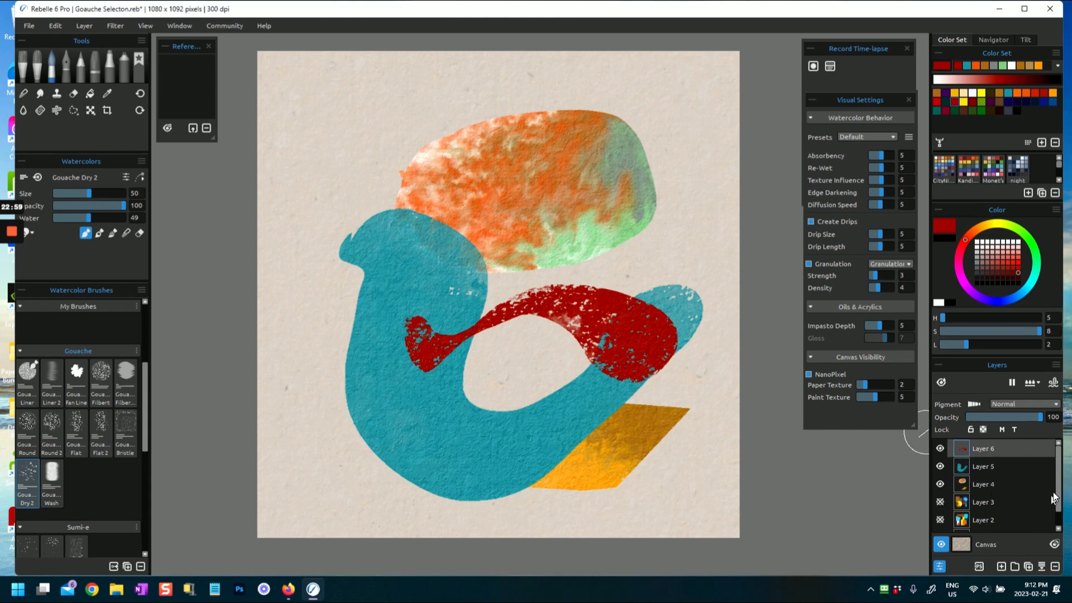
right_click(997, 451)
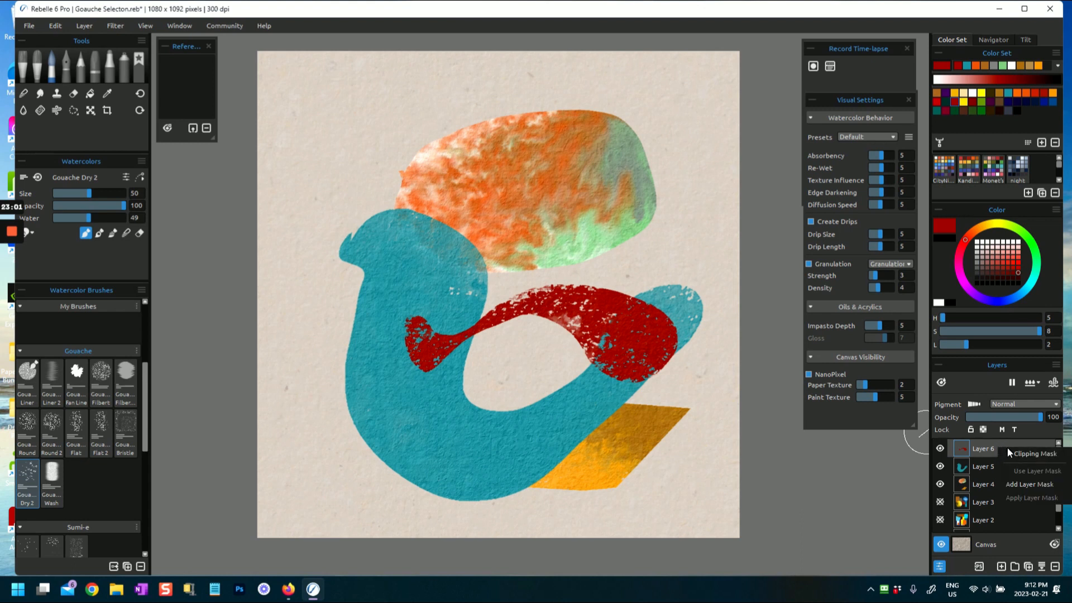
left_click(1020, 453)
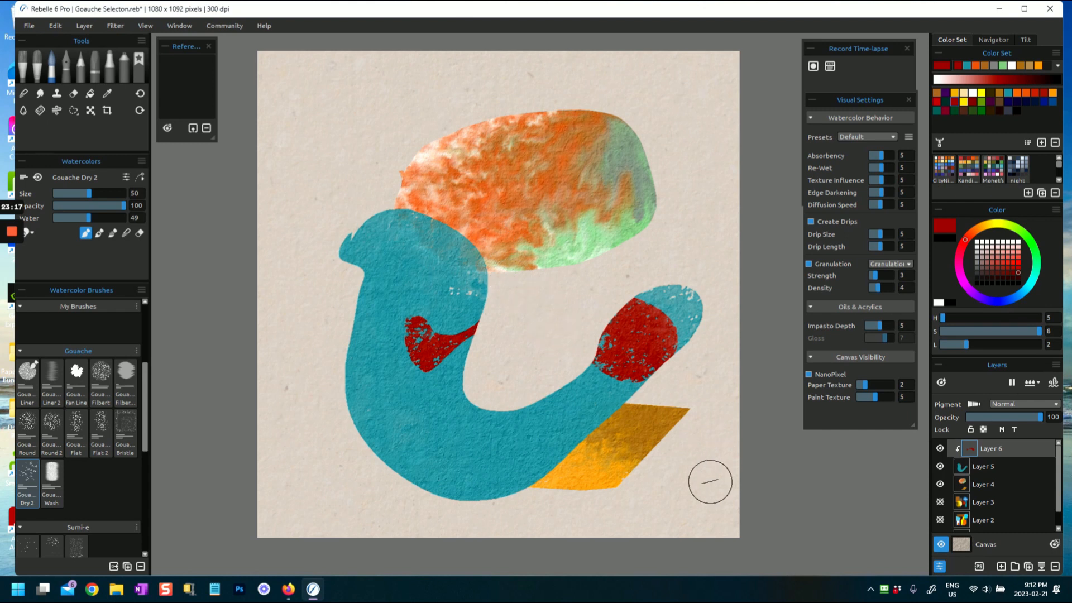
left_click(962, 468)
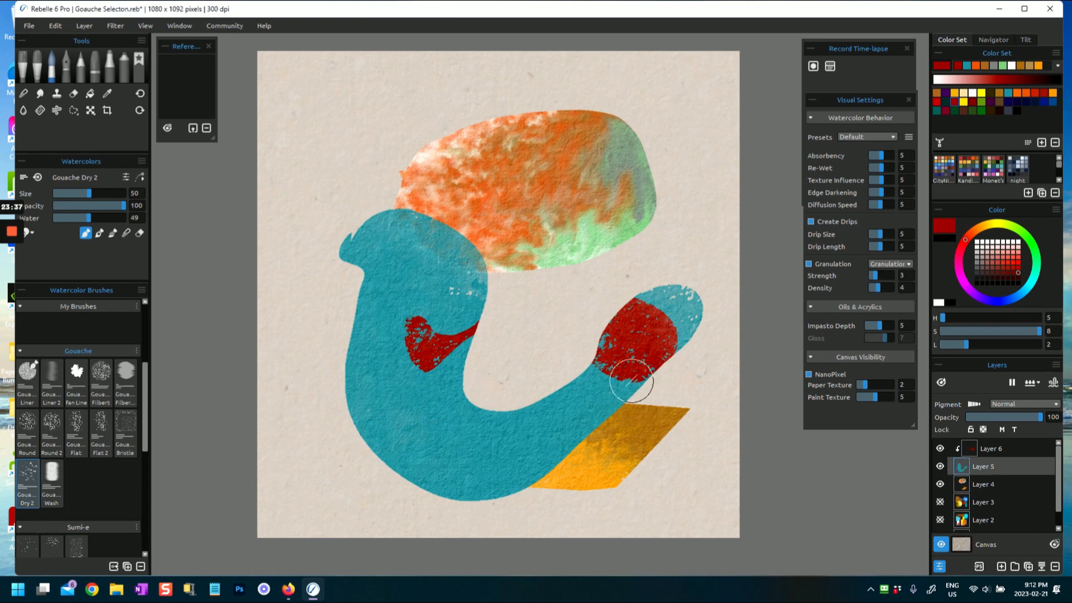
right_click(974, 448)
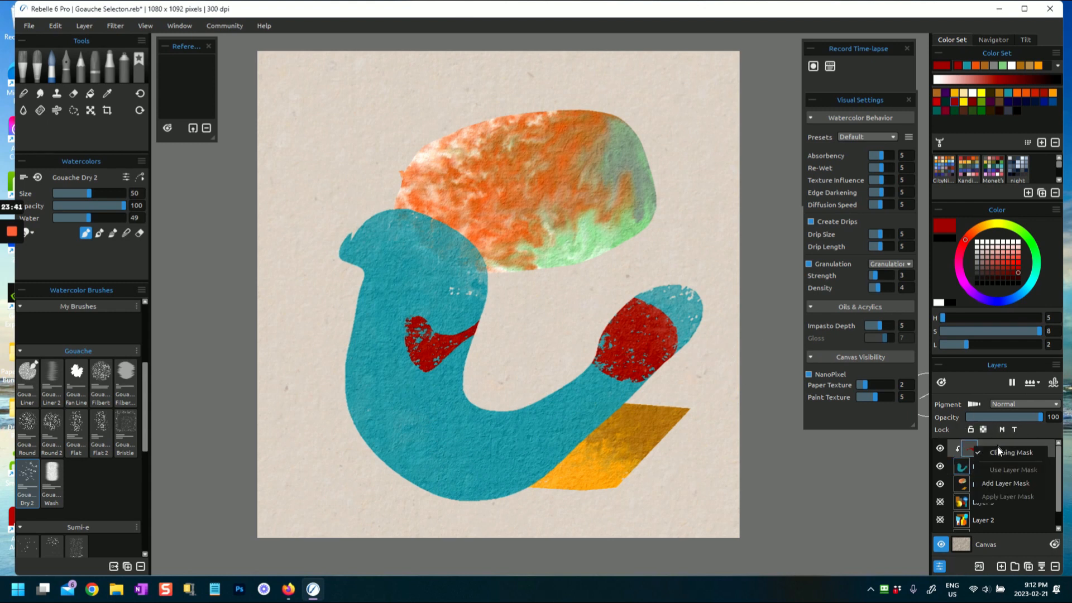
left_click(998, 451)
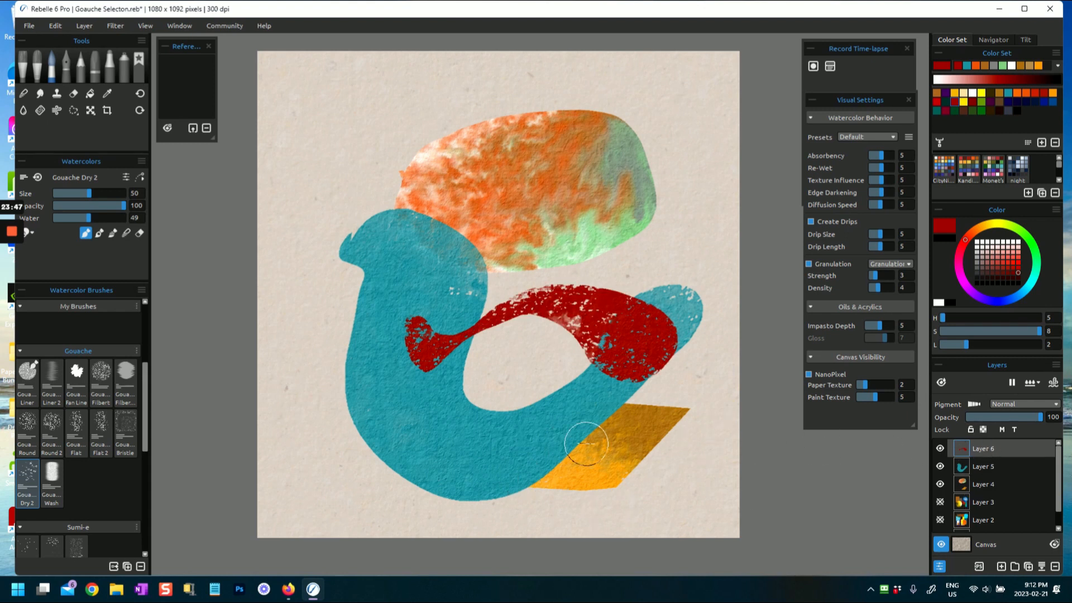
Move the red shape left to about X 139, Y 538 and reorder Layer 6 beneath Layer 5
key("ctrl+t")
left_click_drag(605, 325, 531, 328)
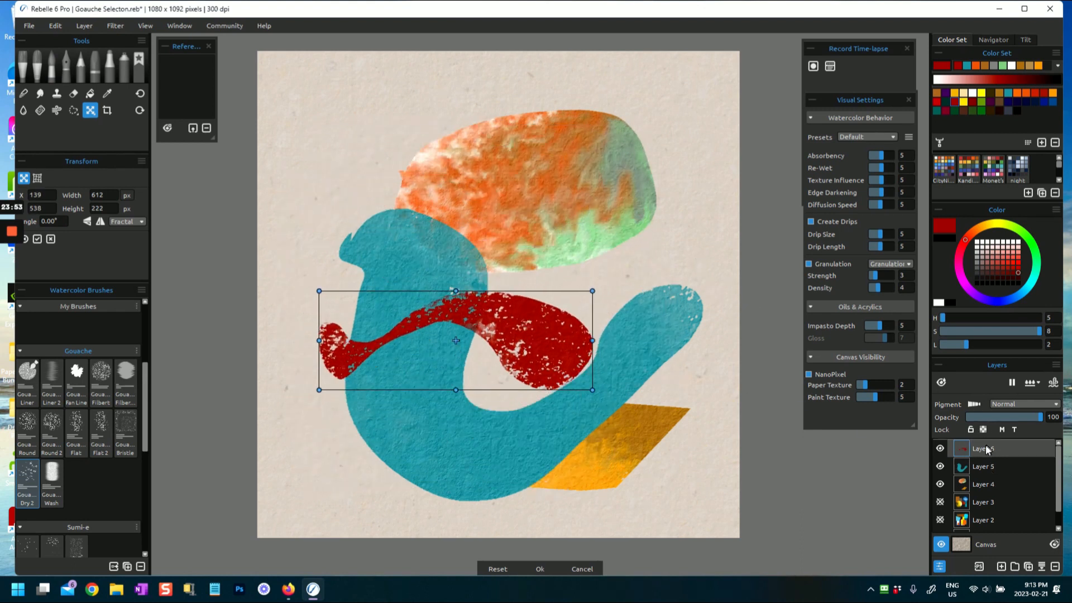
left_click_drag(986, 450, 991, 473)
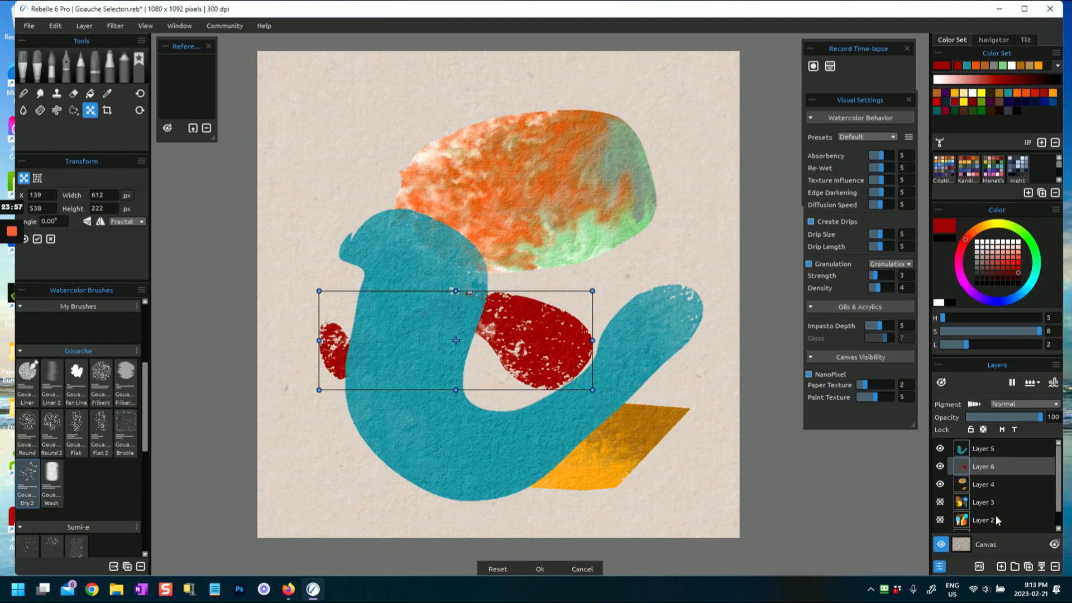
Clip Layer 5's teal shape to the red shape on Layer 6, and release the clipping mask again
right_click(1008, 448)
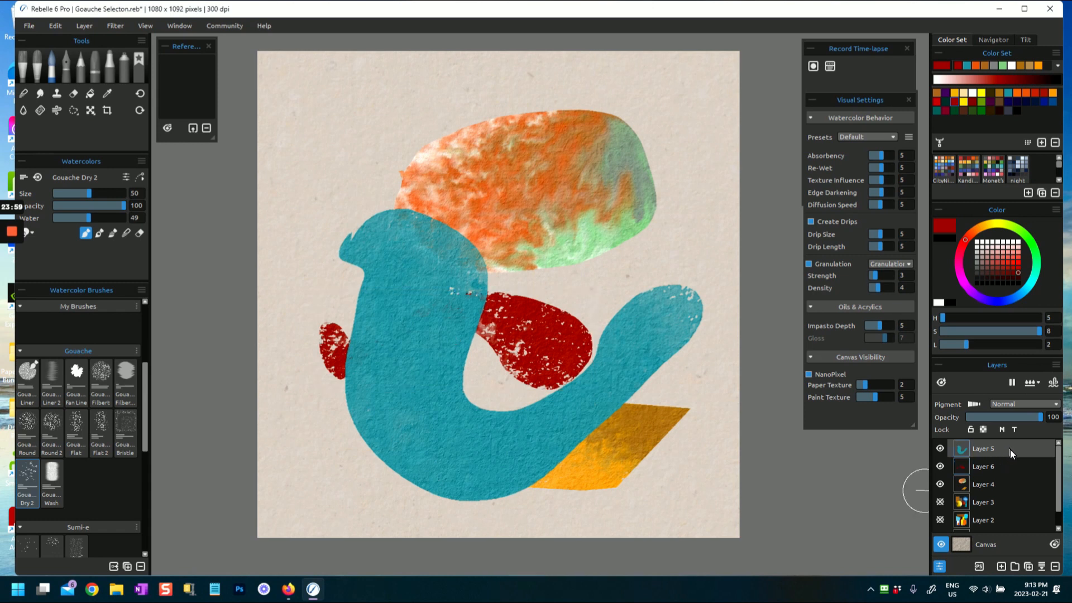
left_click(1018, 452)
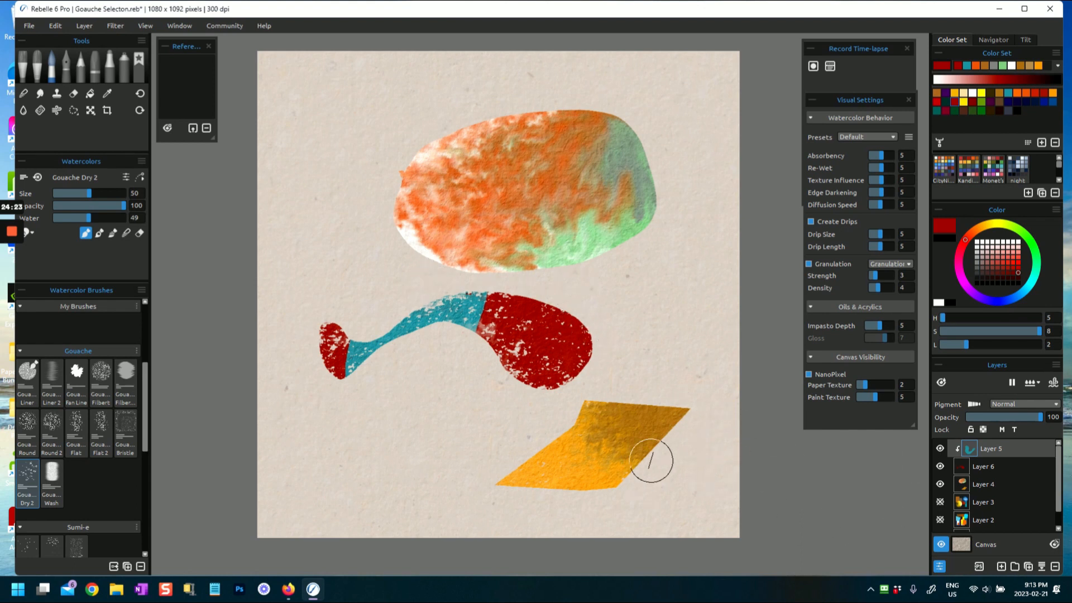
right_click(984, 446)
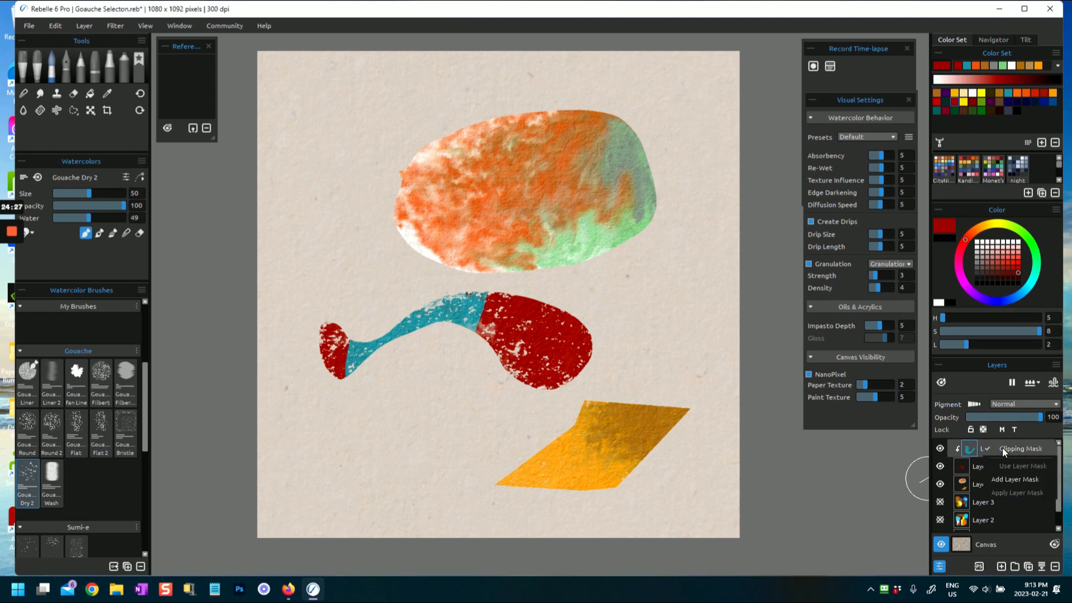
left_click(1003, 448)
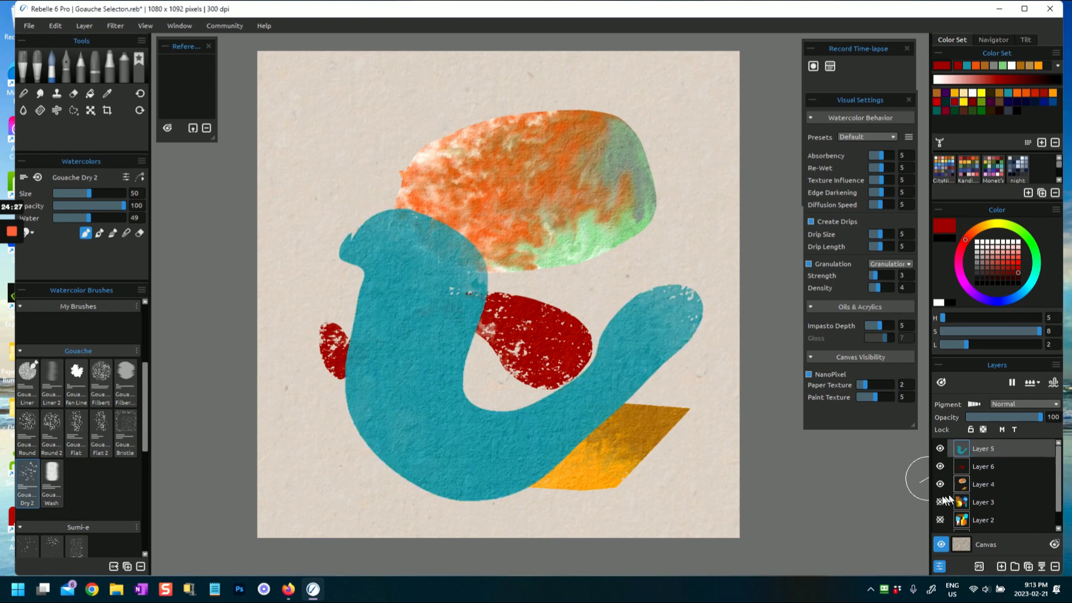
Show Layer 3 again and brush rough dark red Gouache Dry 2 strokes across the teal U-shape on Layer 5
left_click(963, 471)
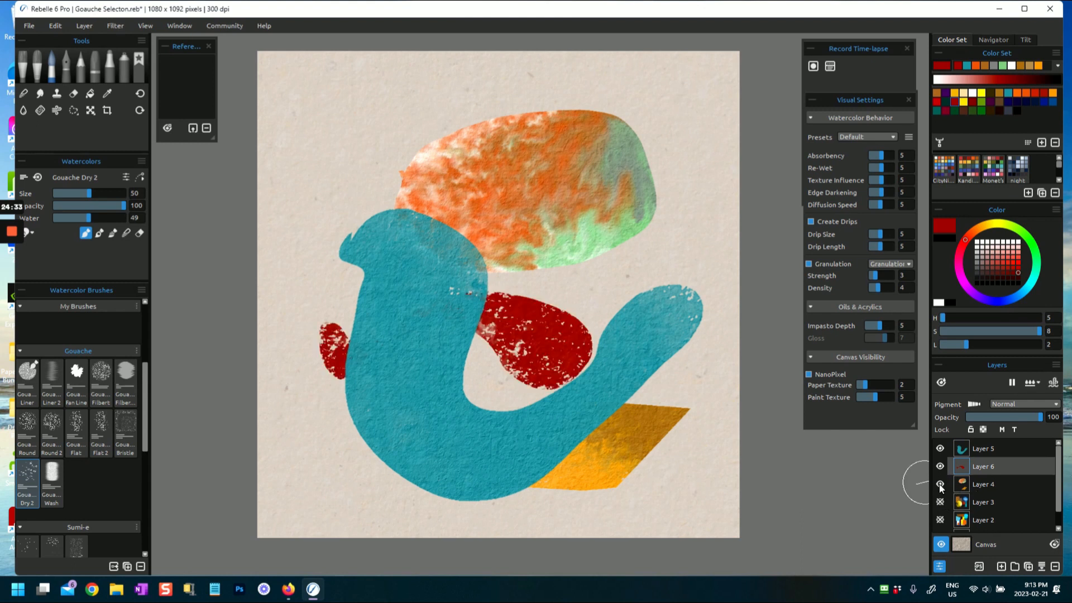
left_click(940, 502)
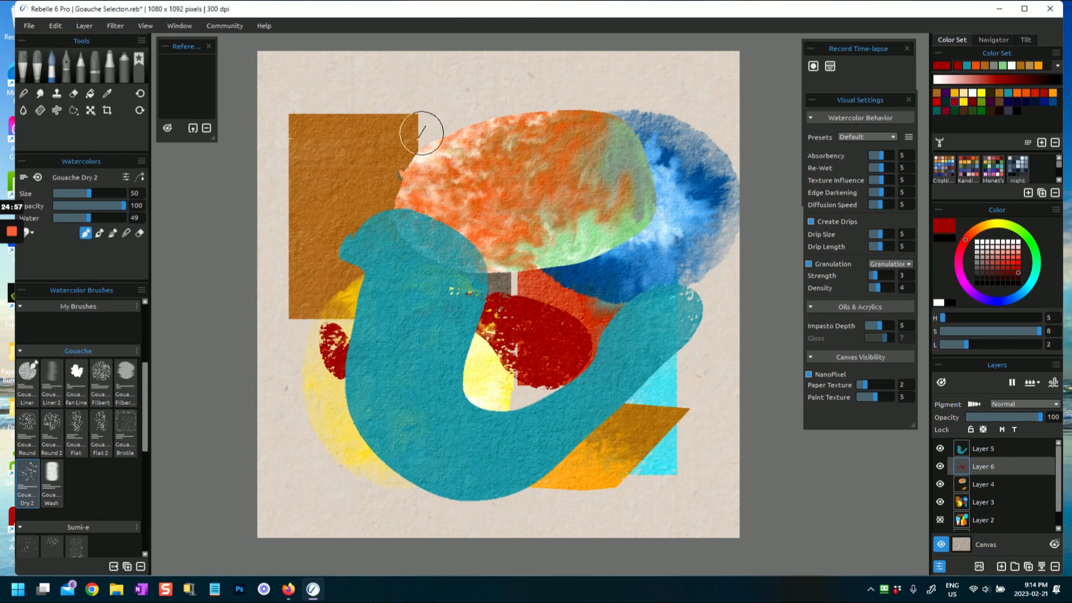
left_click(972, 450)
left_click_drag(430, 401, 492, 435)
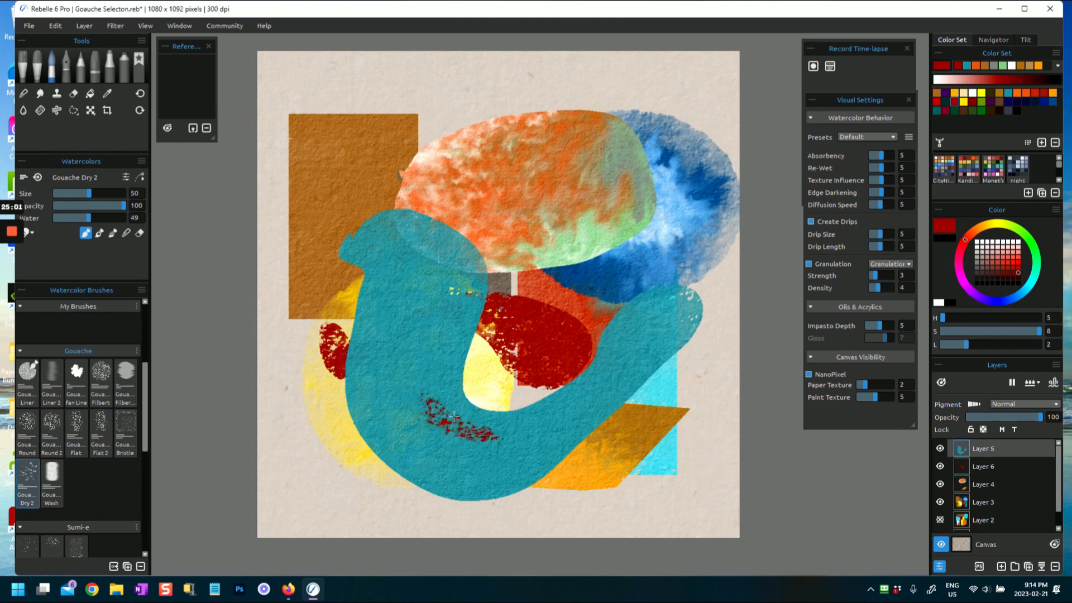
left_click_drag(445, 302, 461, 393)
left_click_drag(389, 239, 373, 241)
mouse_move(571, 408)
left_mouse_down()
mouse_move(642, 321)
mouse_move(670, 351)
mouse_move(575, 416)
left_mouse_up()
mouse_move(18, 265)
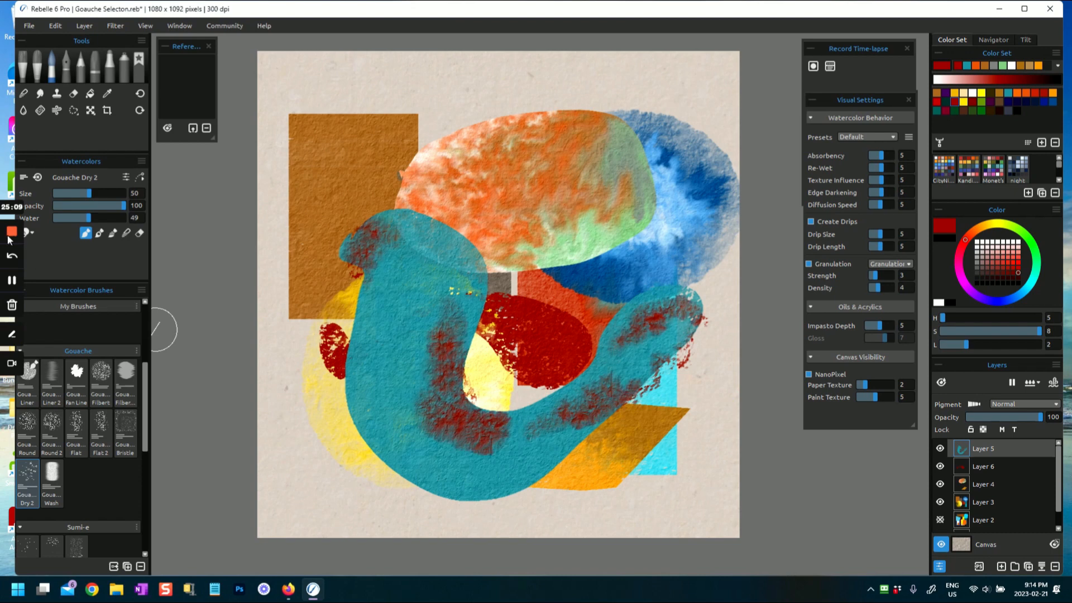
left_click(12, 235)
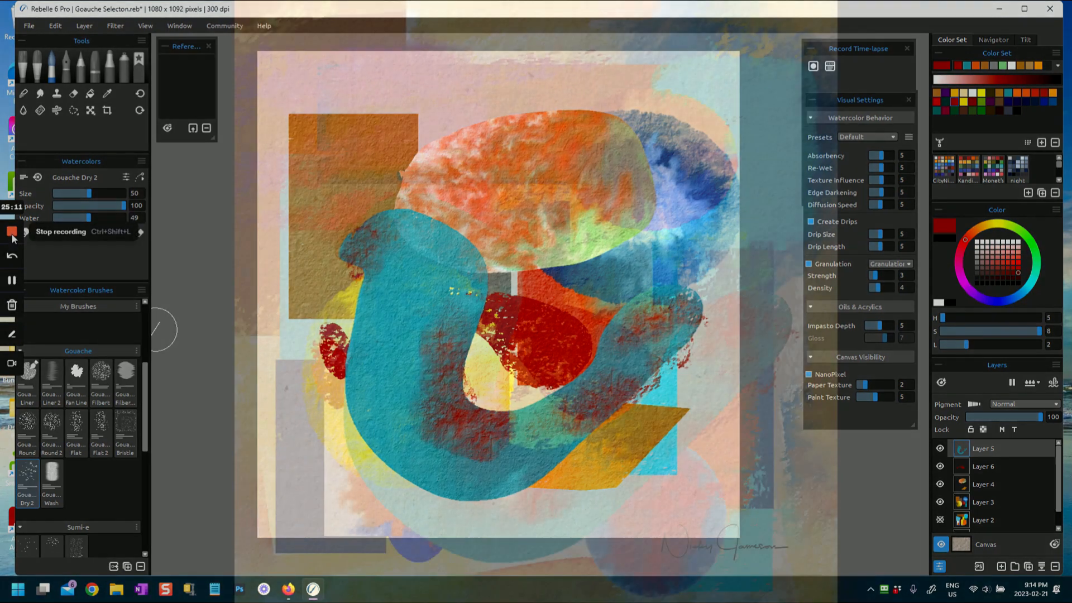